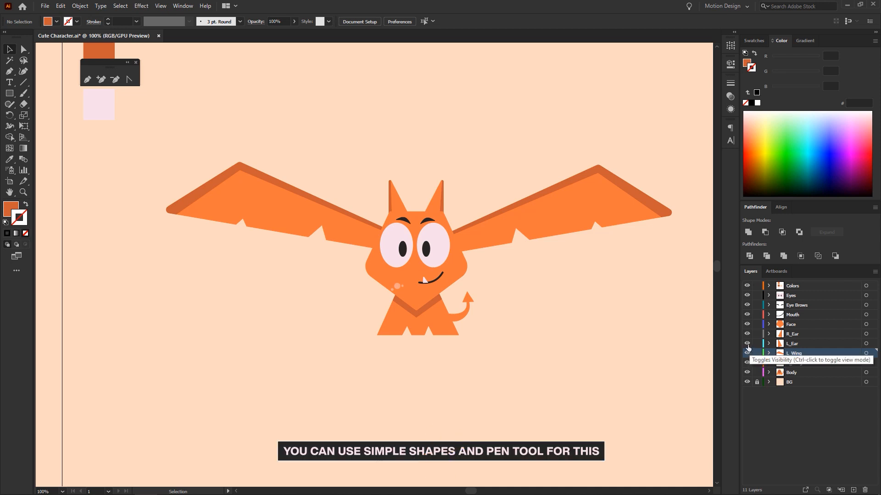
- Try moving the left ear and the face shape away from the character to check their layers, and undo the moves
click(747, 344)
click(402, 206)
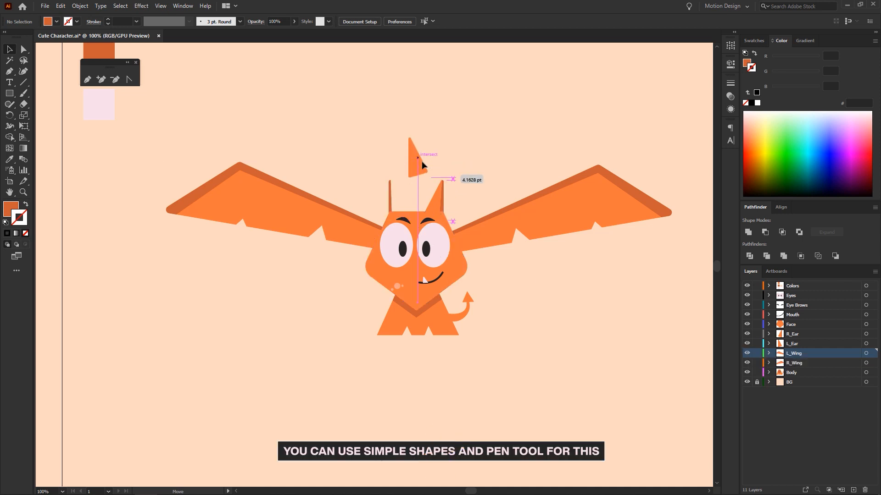
click(790, 334)
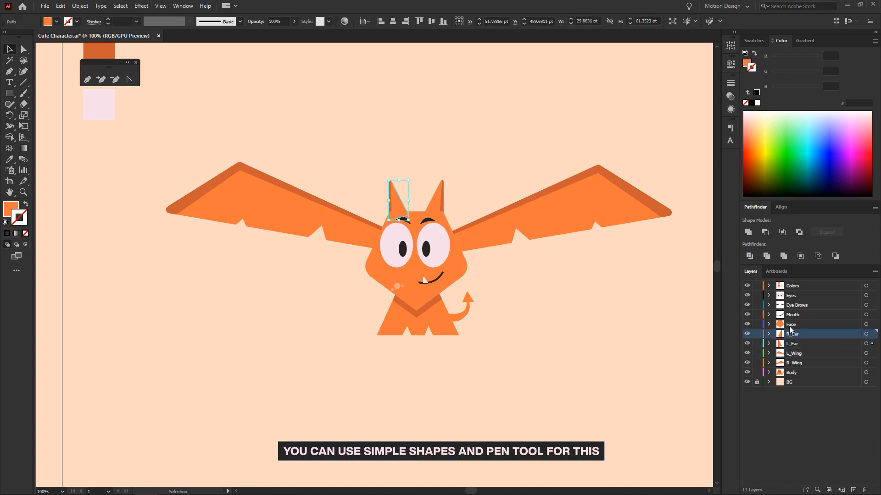
click(790, 325)
drag(408, 285, 257, 324)
key(ctrl+z)
key(v)
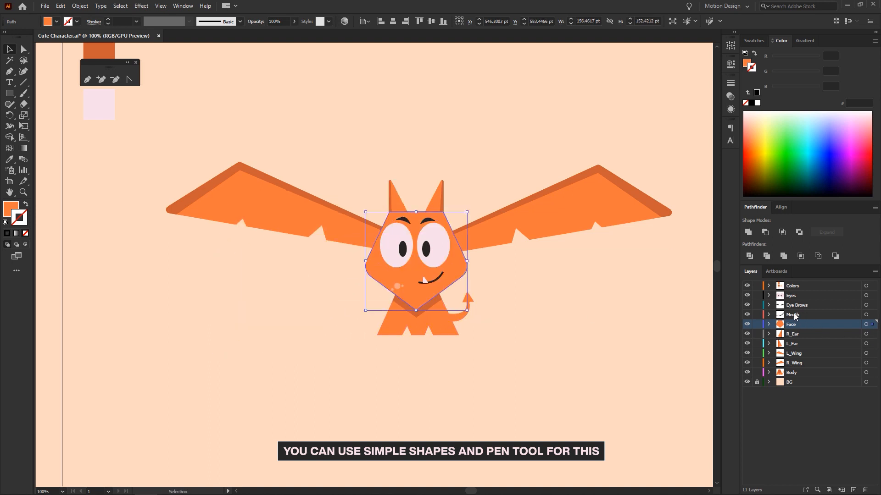
- Try moving the smile line and the tooth of the Mouth layer aside, undoing each move
click(795, 315)
scroll(424, 285, up, 2)
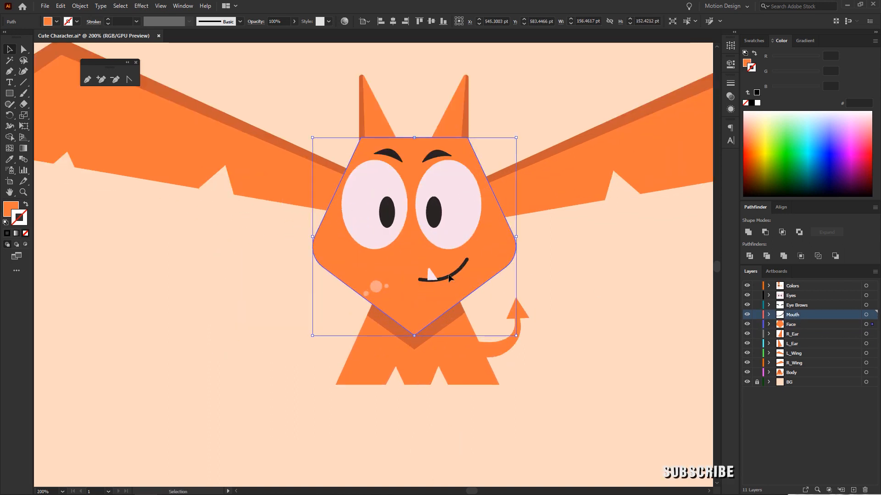
drag(450, 278, 584, 293)
key(ctrl+z)
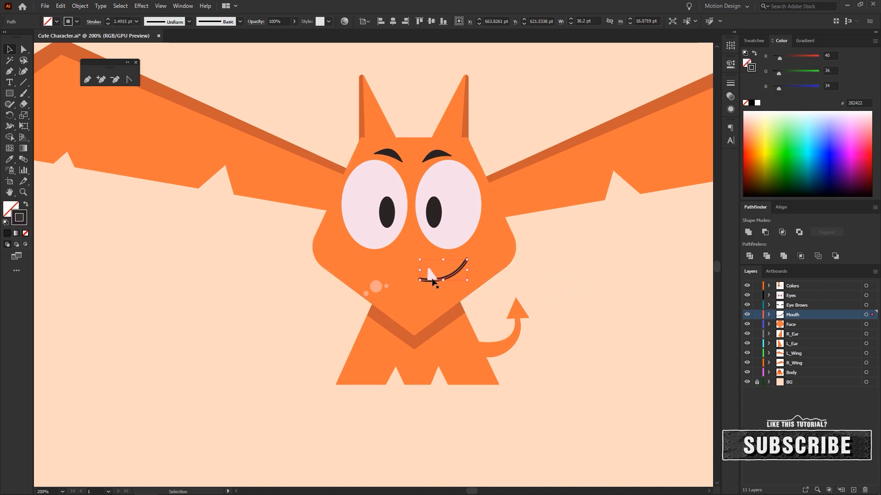
drag(432, 279, 512, 259)
key(ctrl+z)
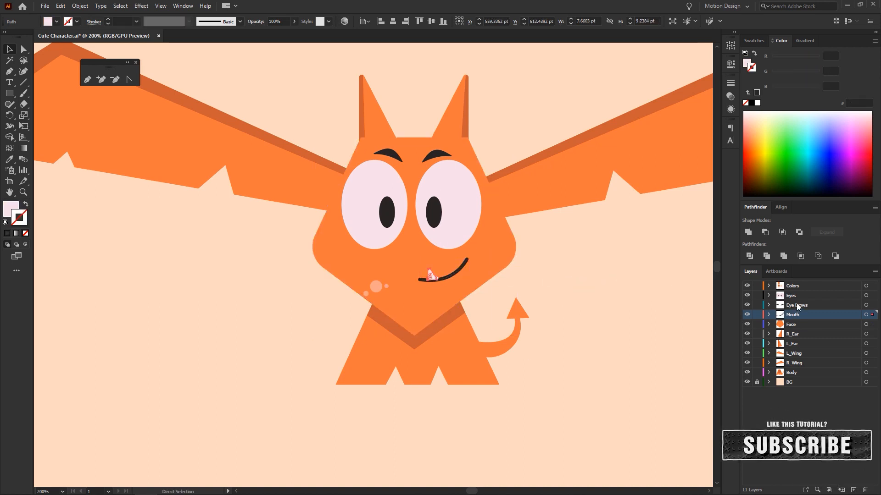
- Try moving each eyebrow of the Eye Brows layer away from the face, undoing each move
click(797, 306)
key(v)
click(438, 157)
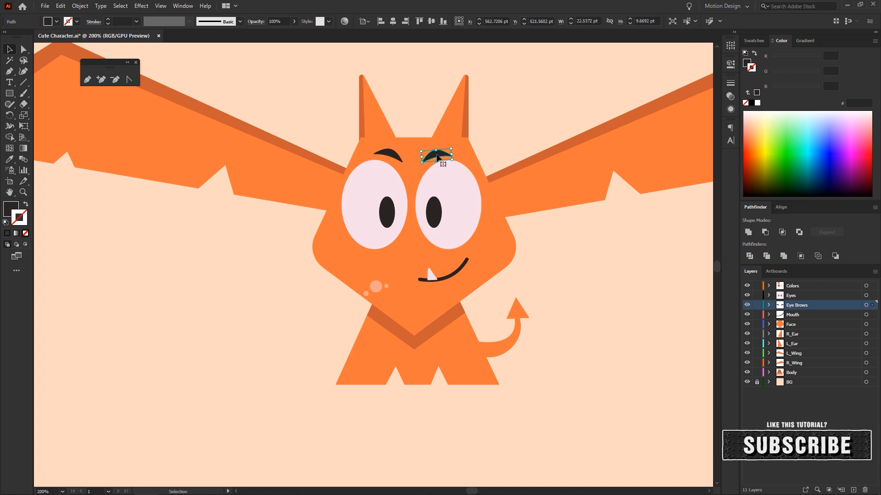
drag(436, 157, 509, 139)
key(ctrl+z)
drag(387, 155, 326, 131)
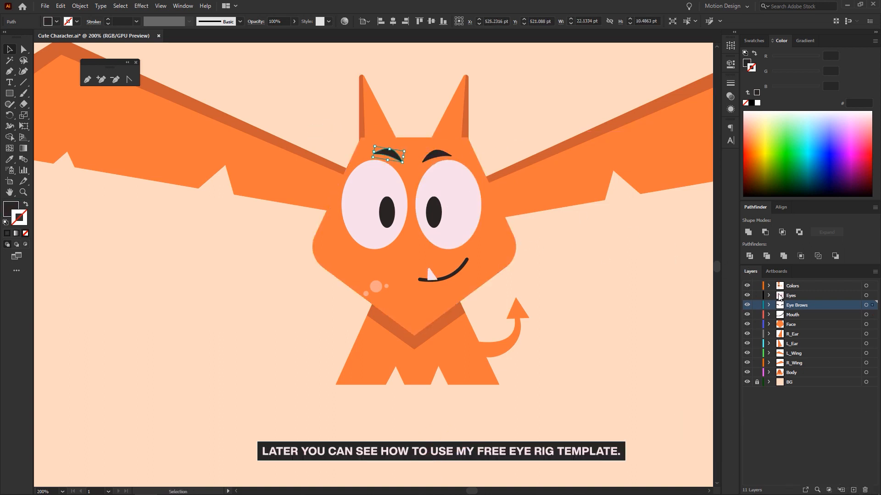
- Inspect the Eyes layer by selecting one eye's white ellipse and its dark pupil
click(780, 296)
drag(458, 210, 441, 213)
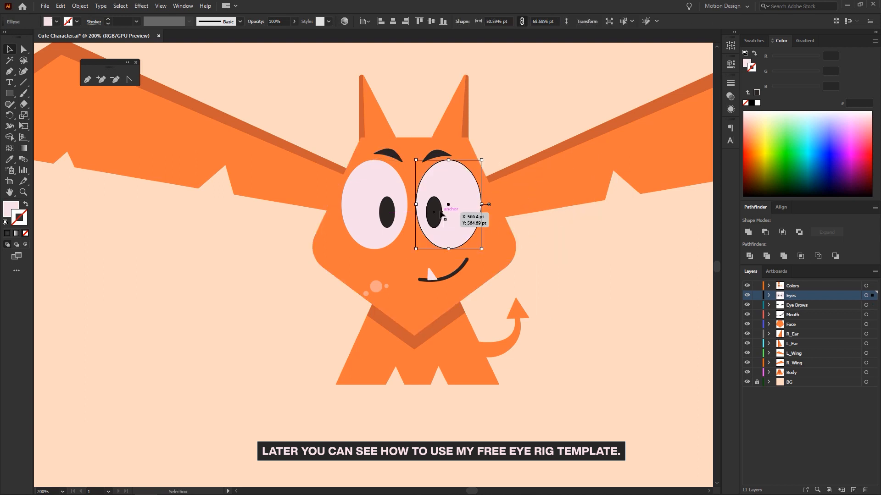
click(434, 213)
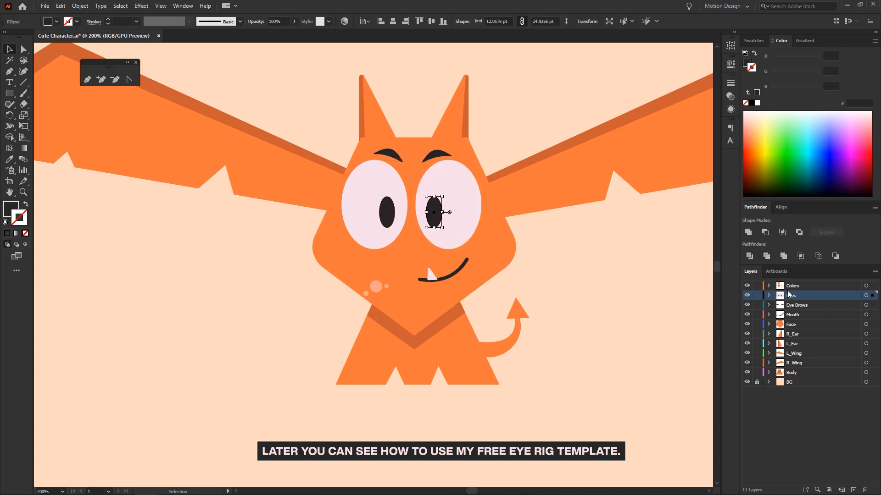
- Try moving the three swatch squares of the Colors layer aside, and undo the move
click(790, 287)
scroll(529, 291, down, 2)
drag(376, 233, 408, 370)
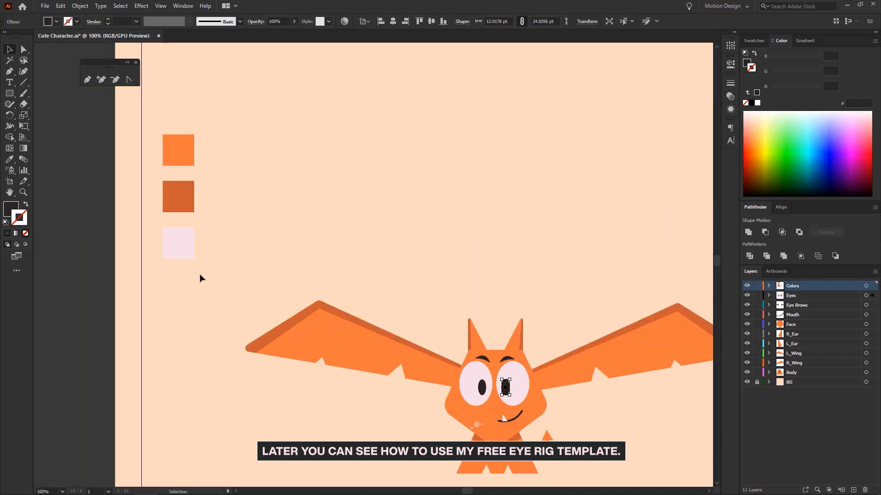
drag(200, 275, 156, 109)
drag(191, 160, 296, 139)
key(ctrl+z)
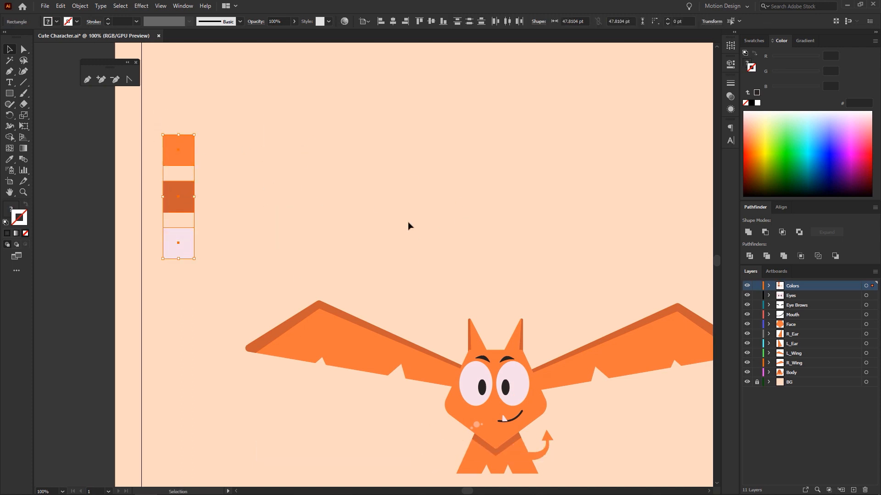
scroll(408, 223, down, 1)
drag(556, 245, 488, 206)
scroll(500, 213, down, 1)
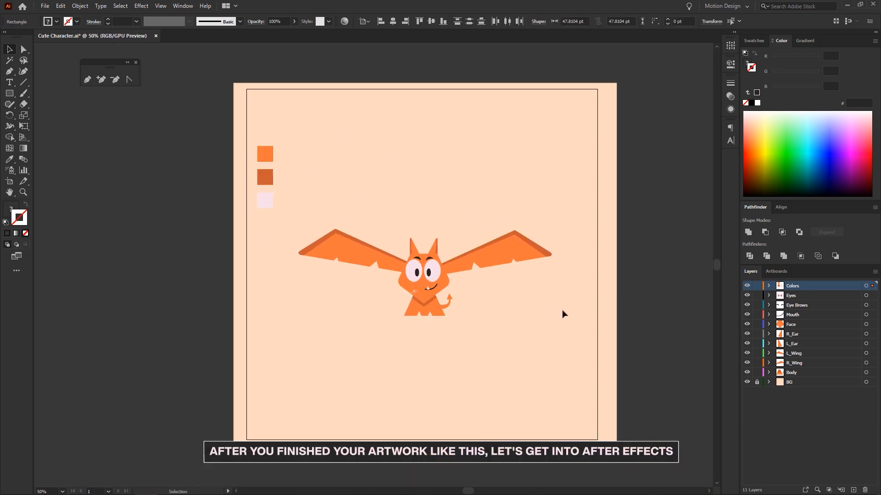
drag(562, 311, 526, 304)
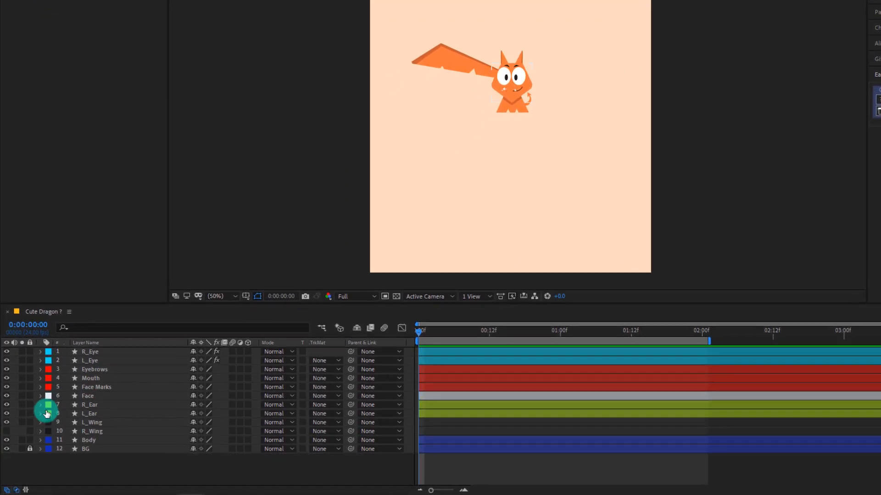
- In After Effects, toggle the visibility of the Body, wing, ear and Face layers to check each imported part
click(6, 446)
click(5, 439)
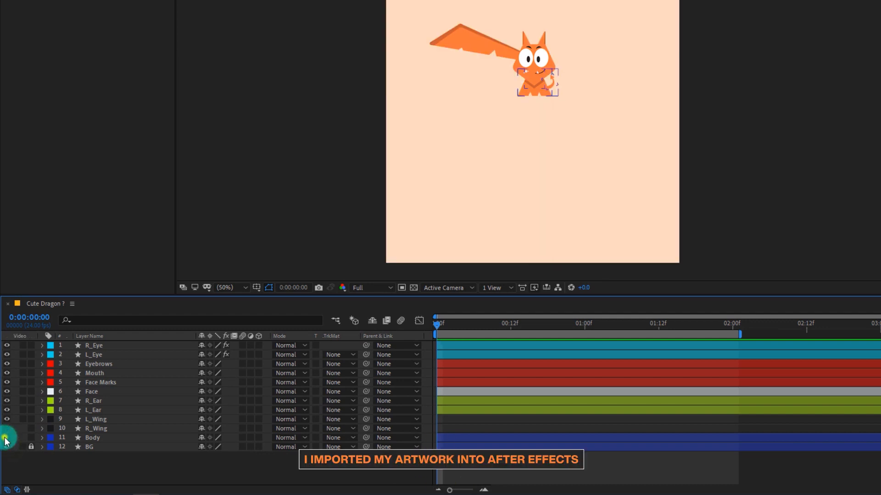
click(6, 429)
double_click(6, 430)
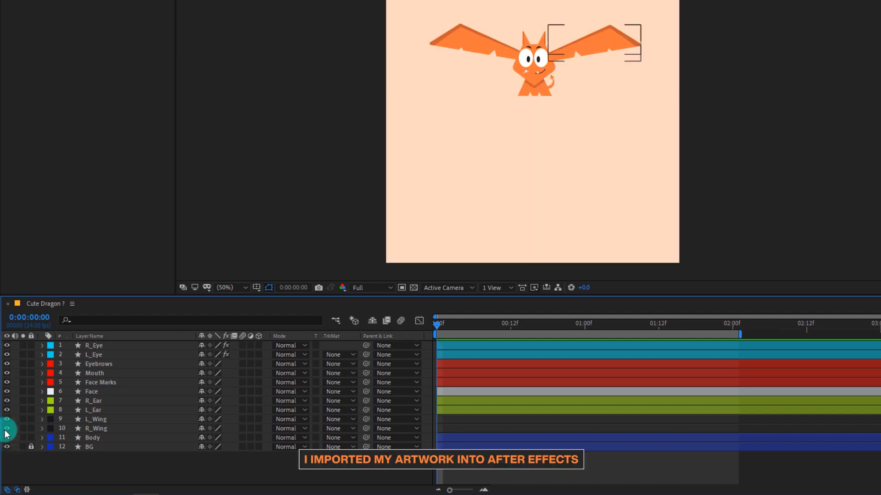
click(7, 419)
click(8, 419)
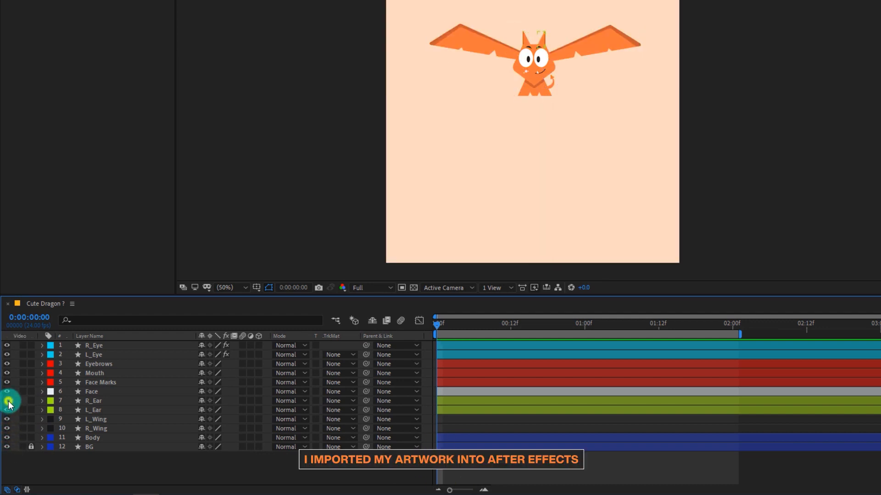
click(8, 393)
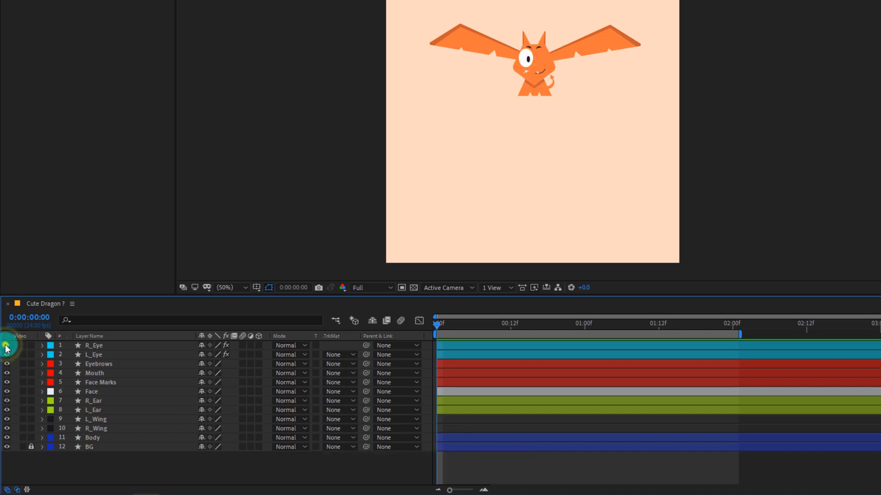
- Parent the L_Wing and R_Wing layers to the Face layer
click(98, 429)
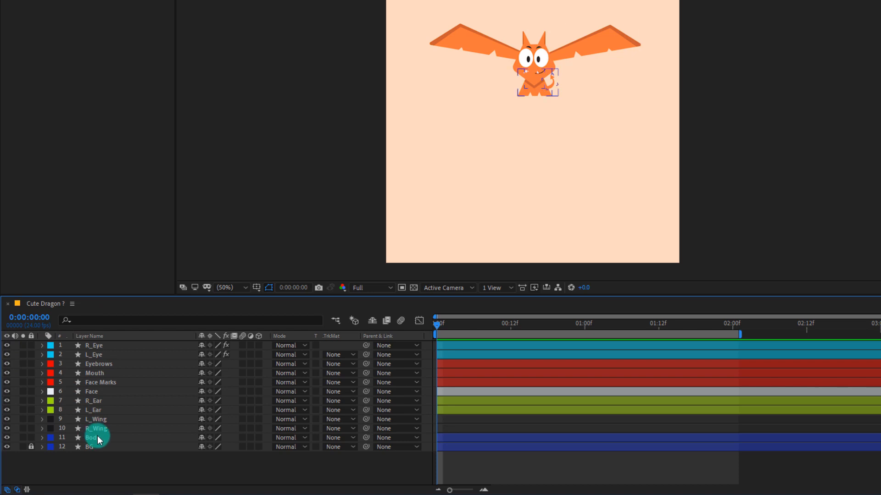
click(101, 420)
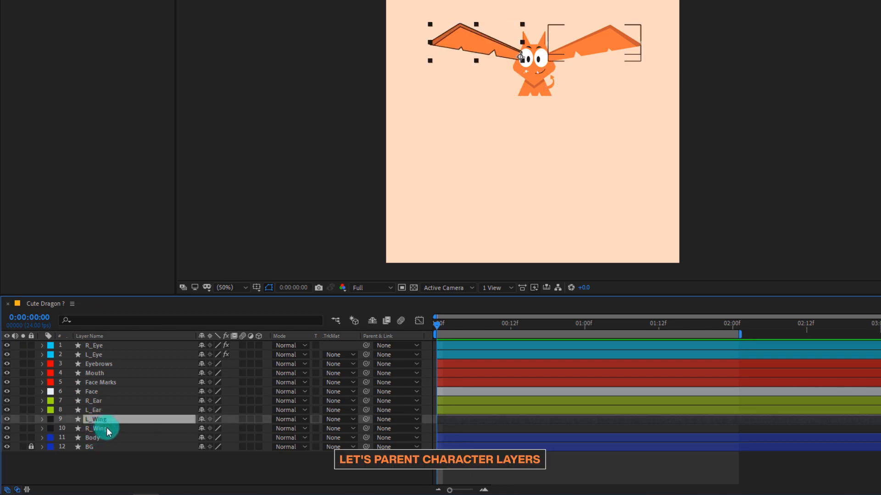
ctrl+click(106, 430)
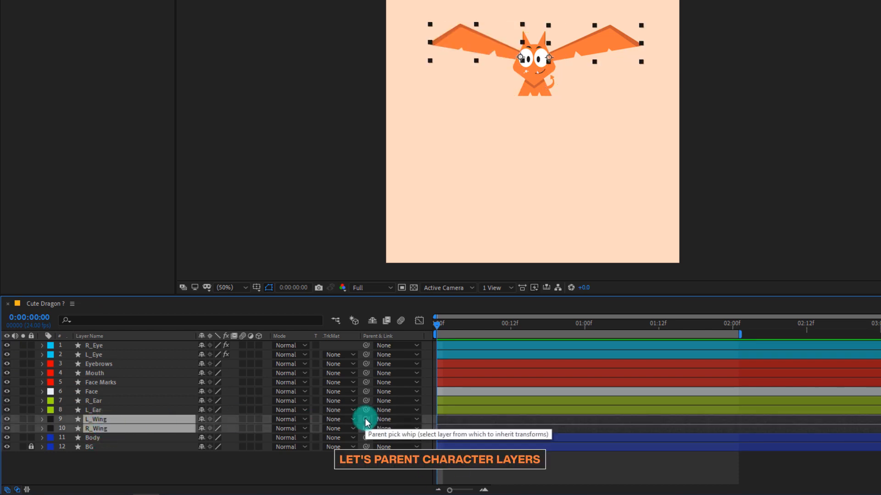
drag(365, 420, 123, 395)
click(123, 394)
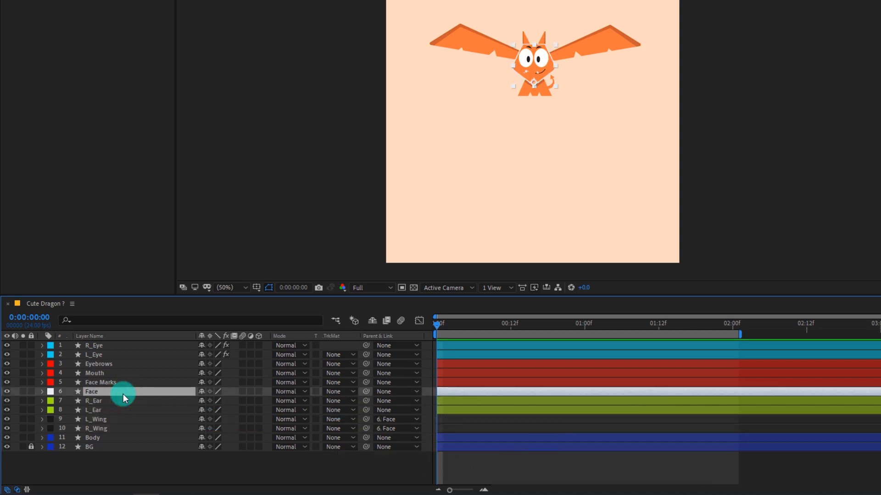
- Parent the R_Ear and L_Ear layers to the Face layer
click(122, 403)
shift+click(126, 411)
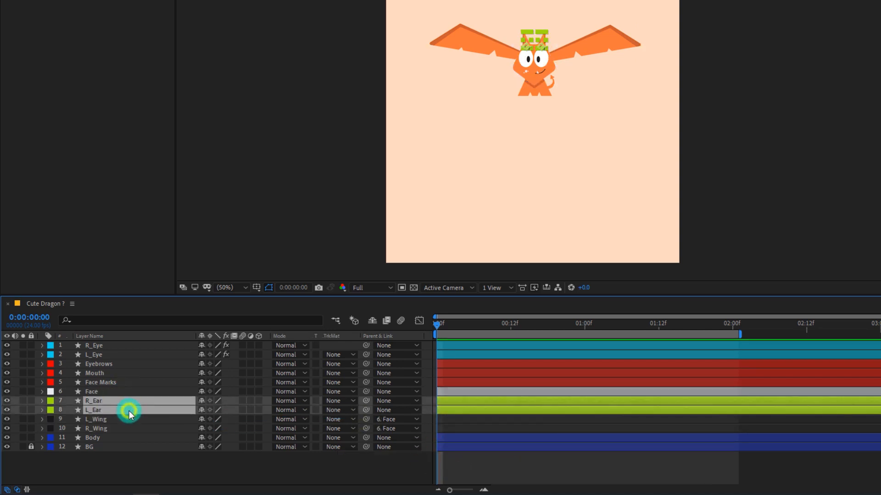
drag(264, 401, 92, 393)
click(92, 392)
- Create a null object in the composition and rename it Face Controller
right_click(108, 462)
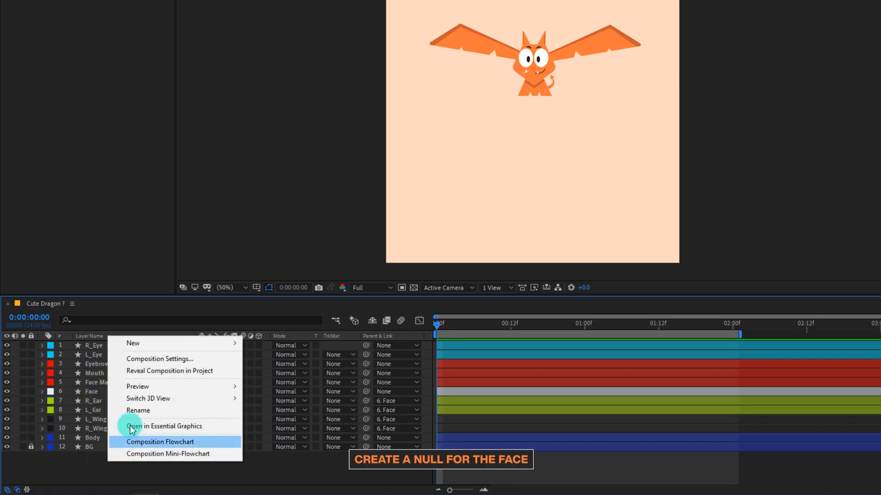
mouse_move(229, 343)
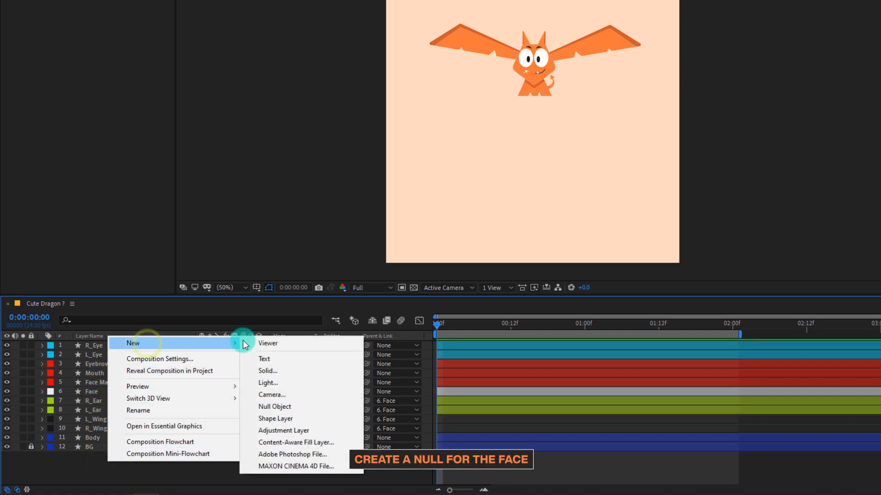
click(261, 408)
key(Return)
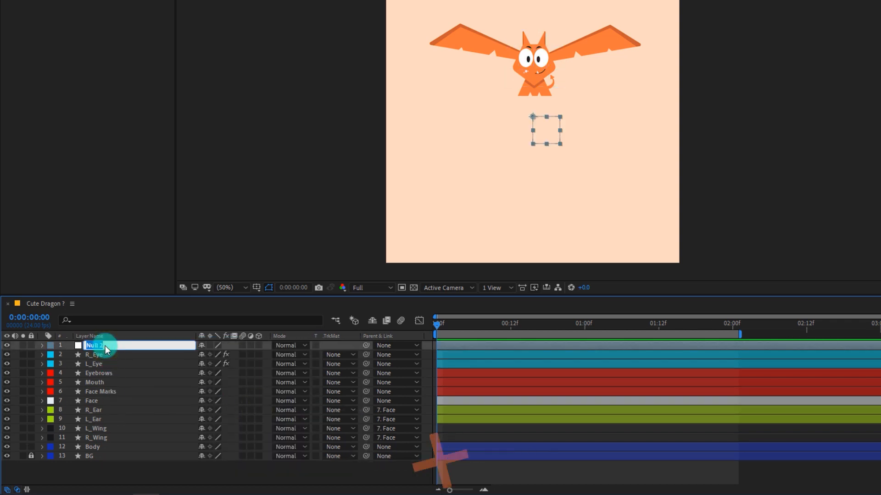
text(Face Controller)
click(117, 467)
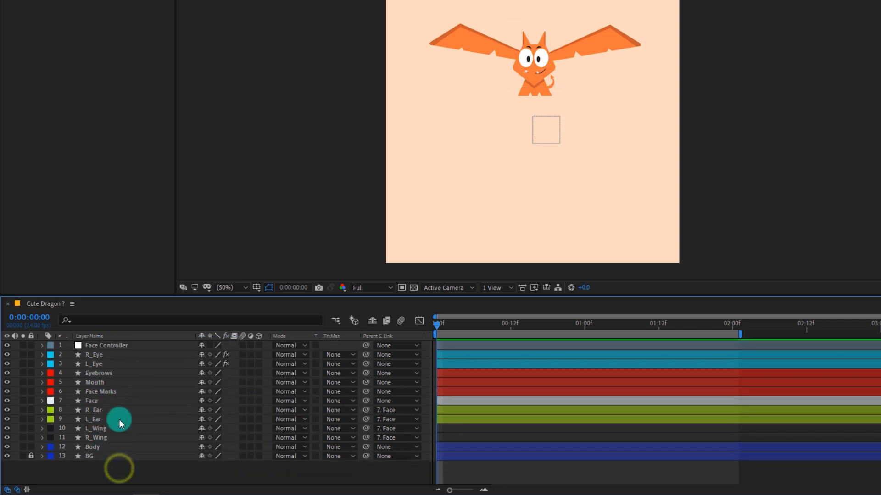
- Move the Face Controller null up so its anchor point sits at the middle of the character's face
click(105, 357)
scroll(514, 79, up, 1)
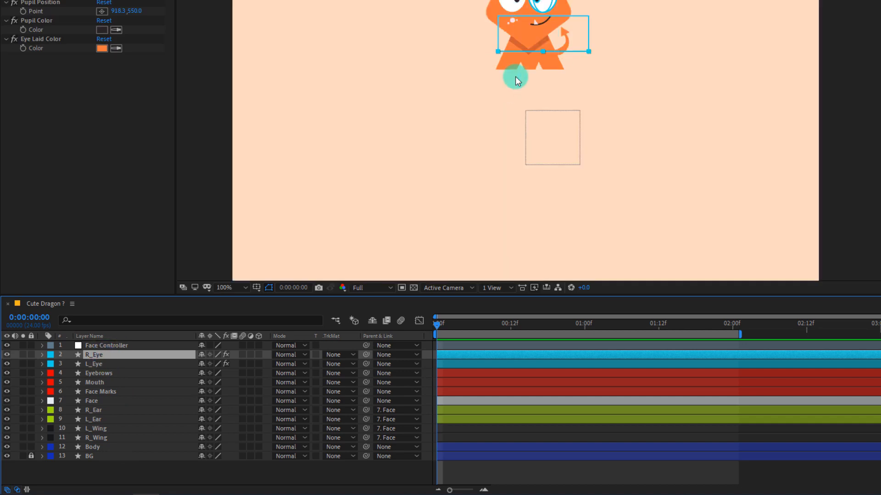
drag(520, 86, 504, 155)
click(540, 217)
drag(541, 224, 543, 131)
- Parent the R_Eye, L_Eye, Eyebrows, Mouth and Face Marks layers to the Face Controller null
click(101, 385)
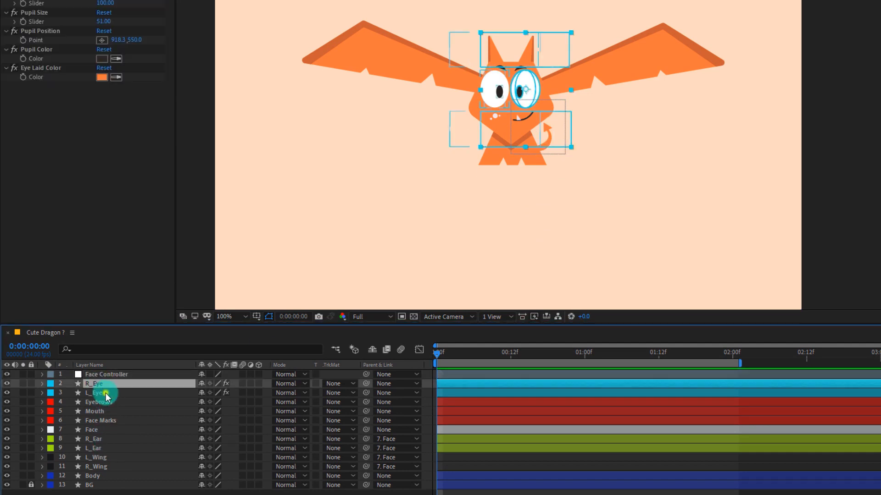
ctrl+click(105, 394)
ctrl+click(111, 402)
ctrl+click(113, 412)
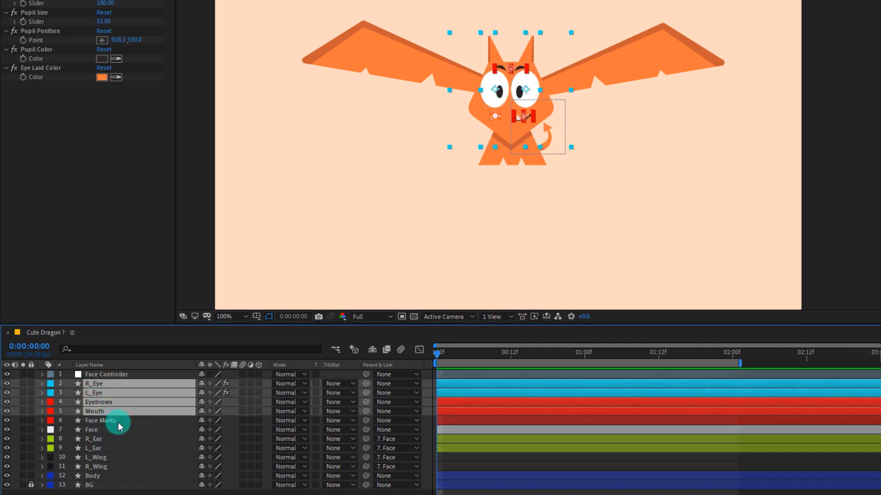
ctrl+click(118, 422)
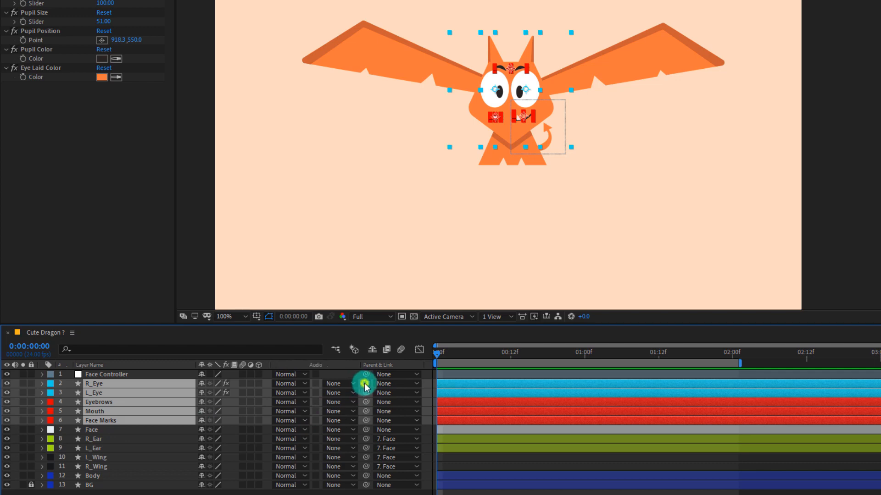
drag(365, 385, 110, 374)
- Try shifting the Face Controller null slightly to test its control over the facial features, and undo the move
click(113, 378)
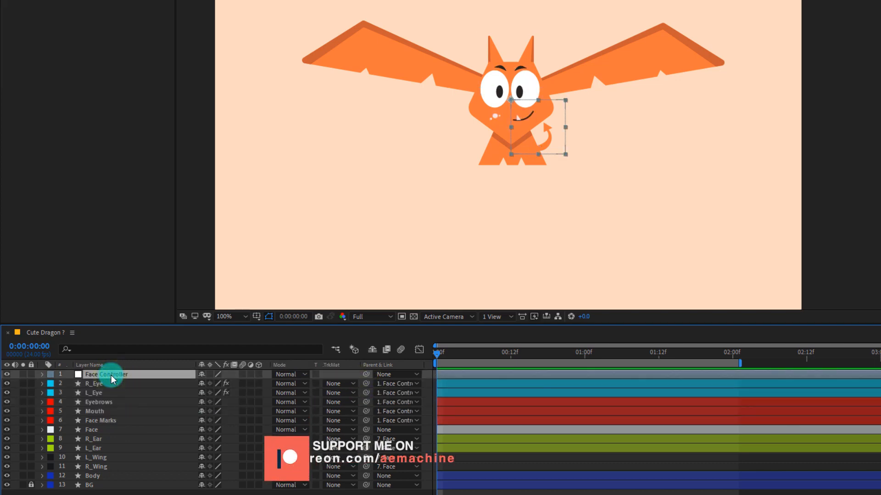
click(515, 110)
mouse_move(542, 126)
mouse_down()
mouse_move(536, 132)
mouse_move(544, 122)
mouse_move(545, 130)
mouse_up()
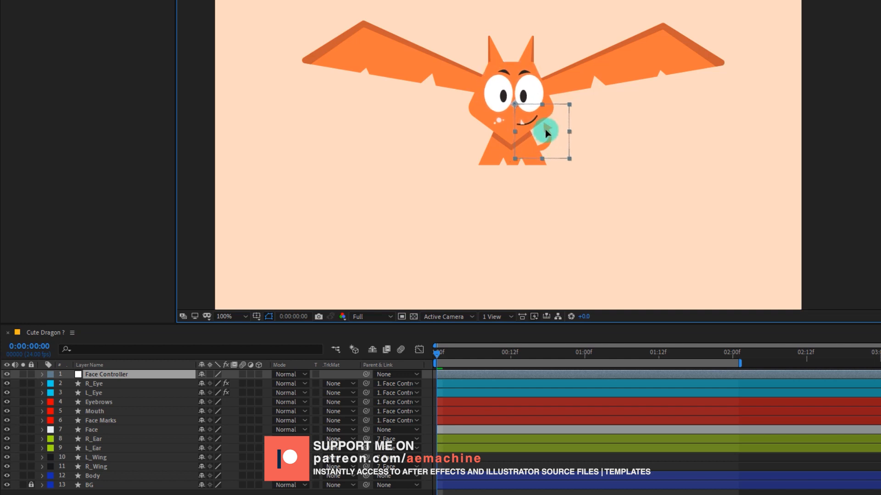
key(ctrl+z)
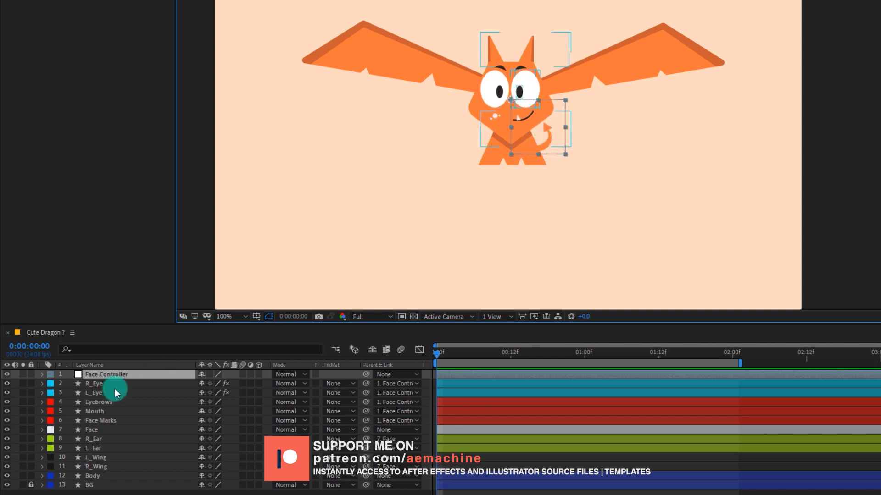
- Parent the Face Controller null to the Face layer
click(98, 374)
drag(366, 376, 93, 431)
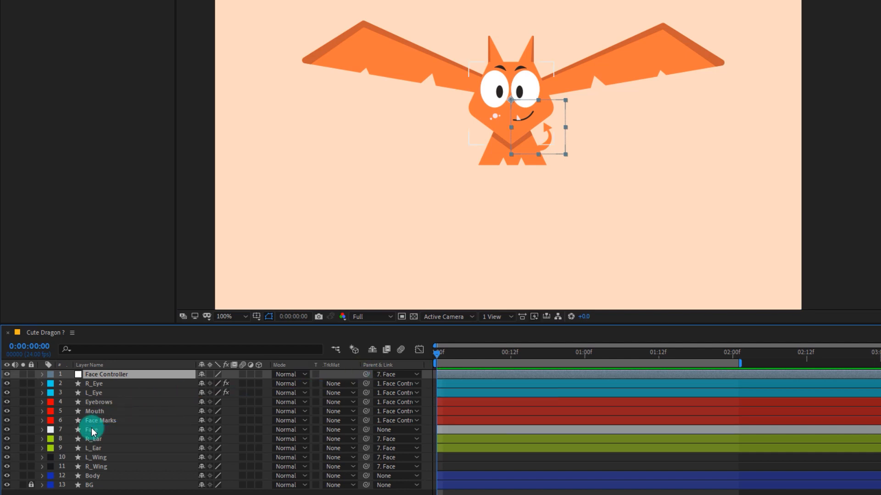
- Try moving the Face layer slightly to test its control over the facial parts, and undo the move
click(93, 431)
drag(508, 134, 503, 140)
key(ctrl+z)
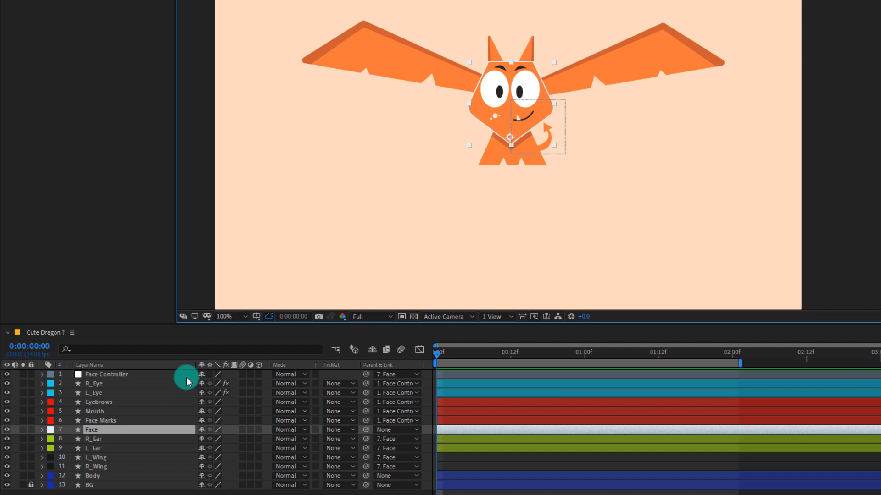
- Place the R_Ear anchor point at the base of the ear and check the anchor point of L_Ear
click(101, 433)
click(95, 440)
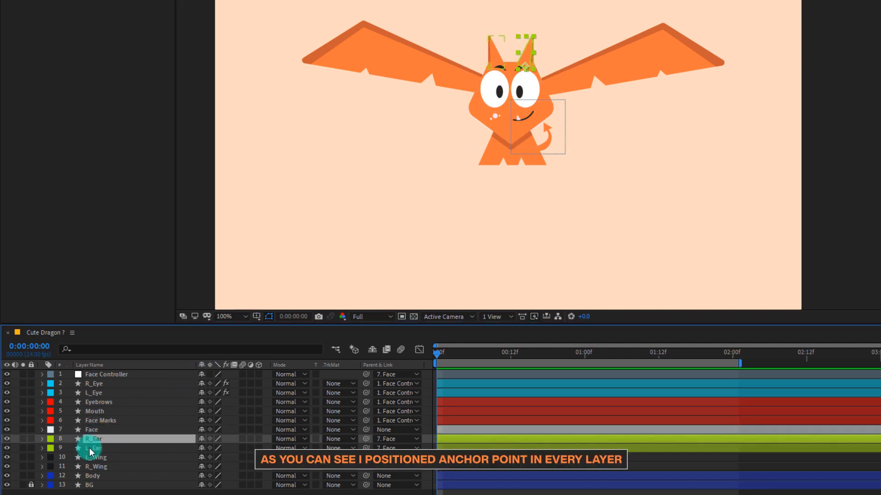
scroll(532, 76, up, 3)
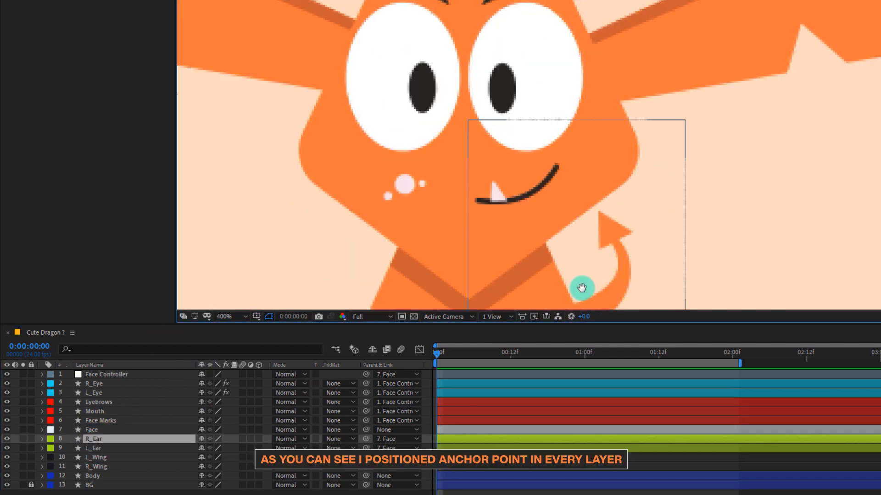
drag(562, 178, 576, 134)
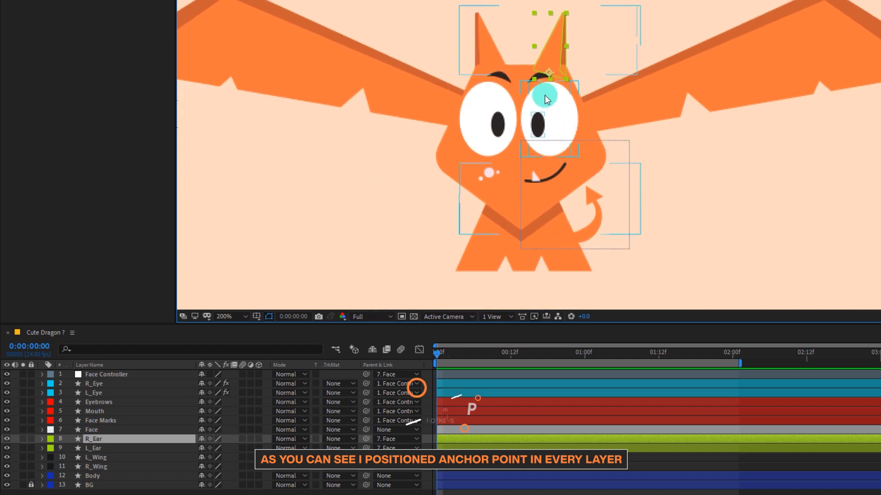
click(542, 61)
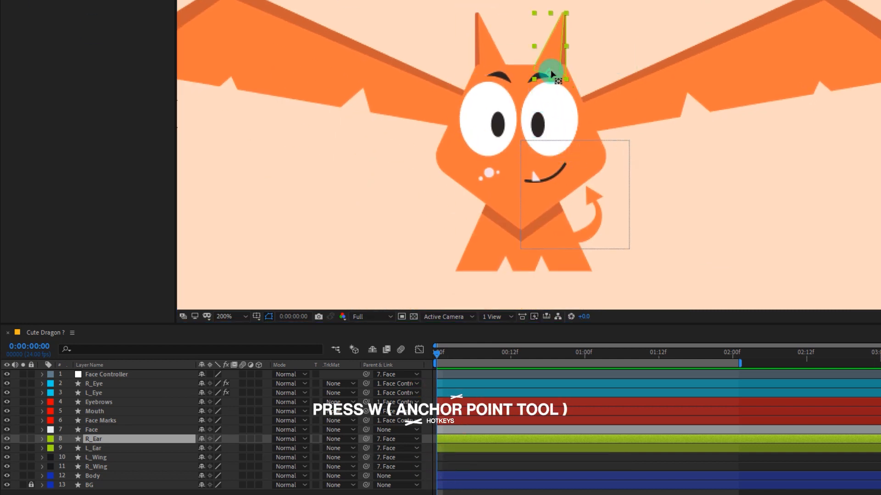
drag(552, 73, 546, 73)
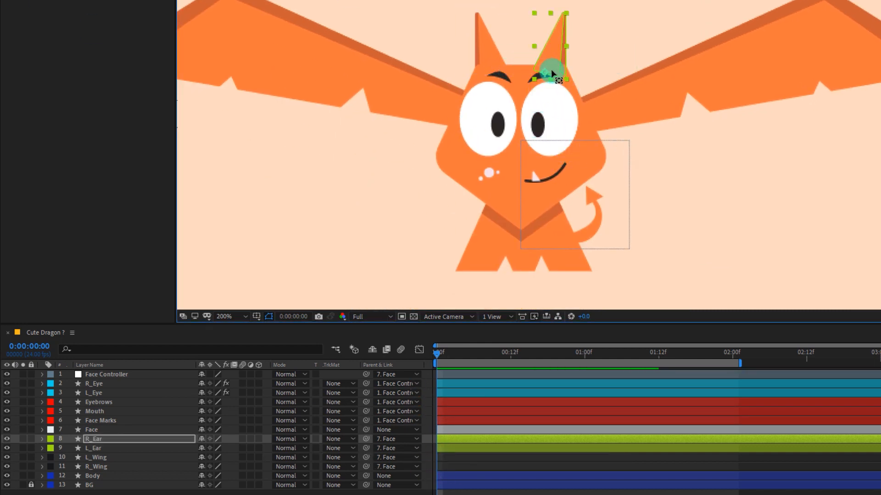
click(96, 448)
click(504, 95)
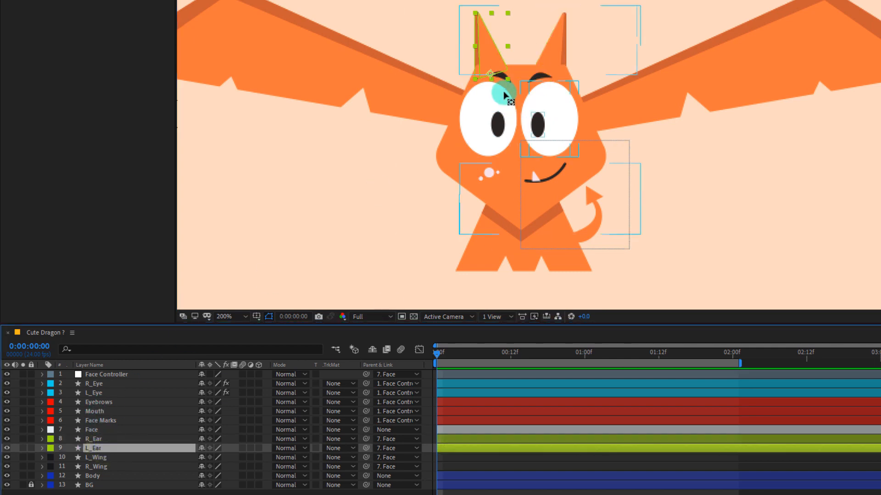
scroll(527, 170, down, 1)
drag(544, 216, 542, 177)
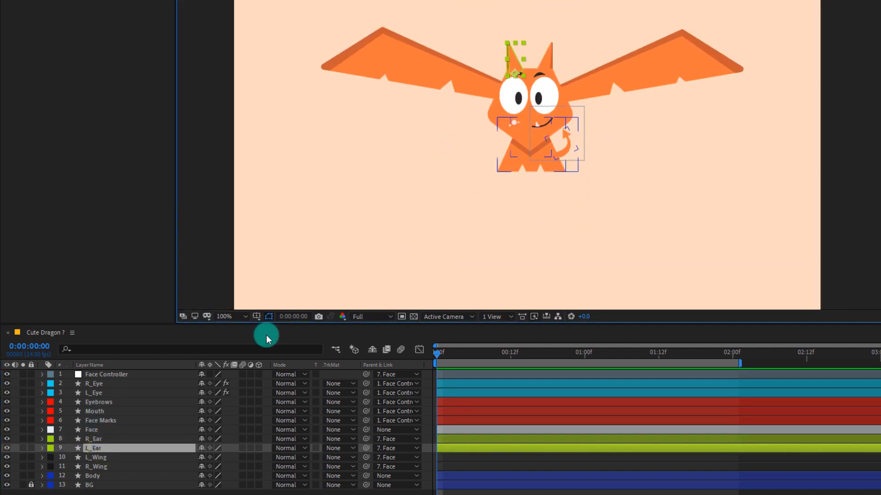
- Place the L_Wing anchor point where the wing meets the face, and check the anchor points of R_Wing and Body
click(98, 458)
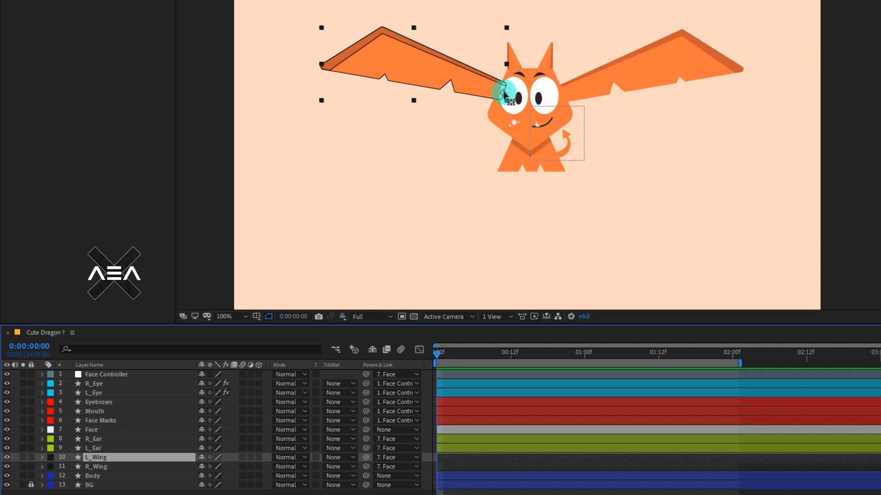
click(505, 95)
drag(475, 86, 504, 93)
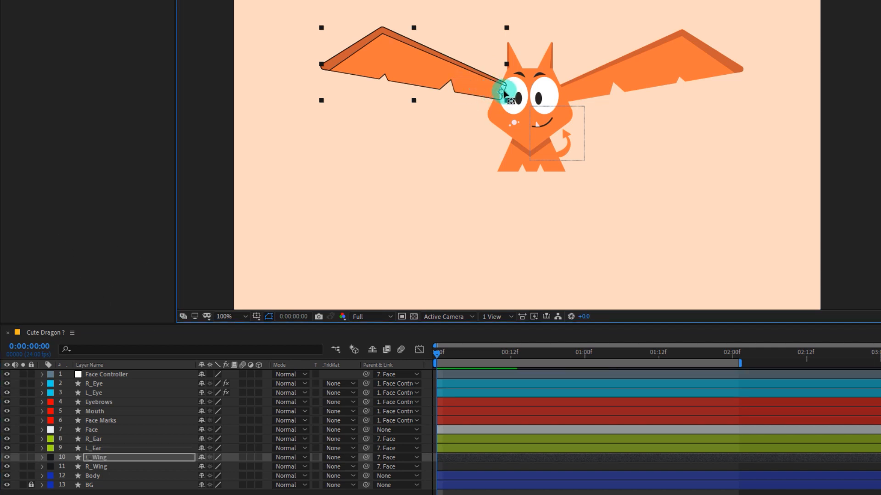
click(94, 466)
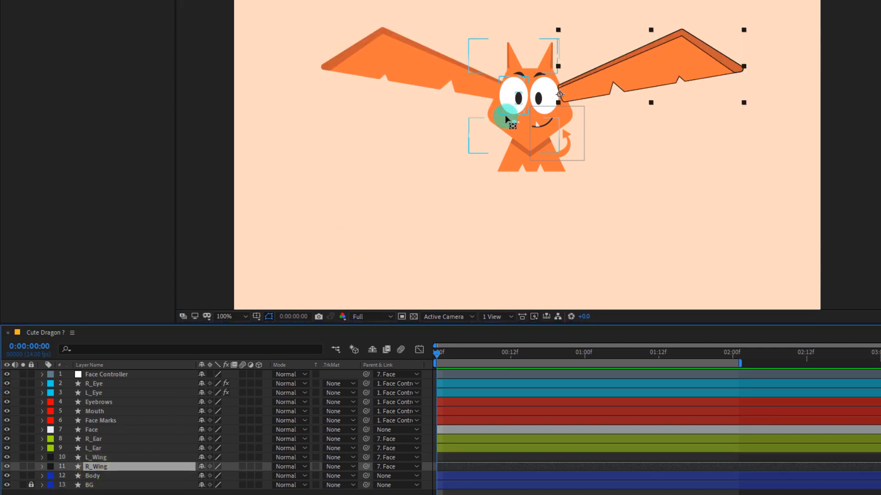
click(92, 475)
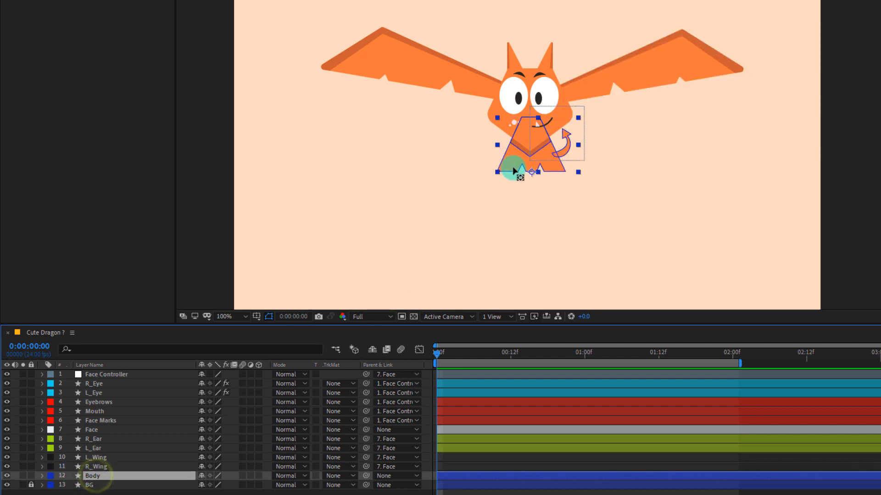
- Parent the Face layer to the Body layer
click(105, 467)
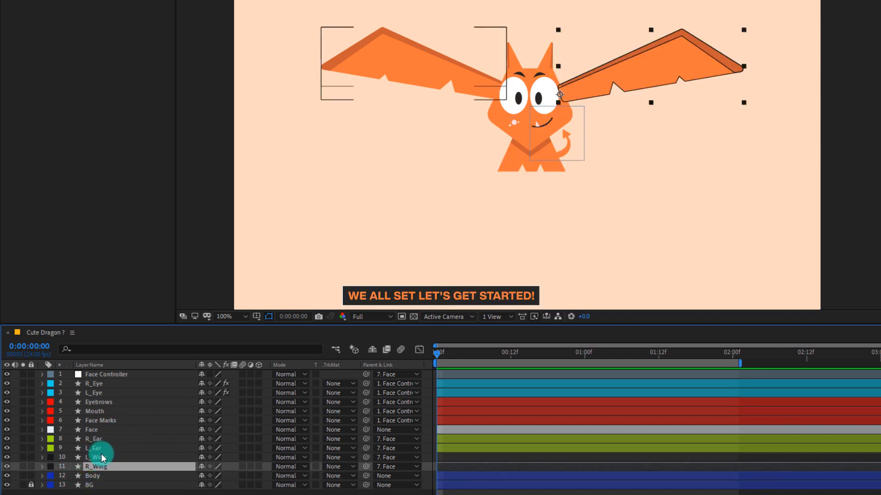
click(94, 429)
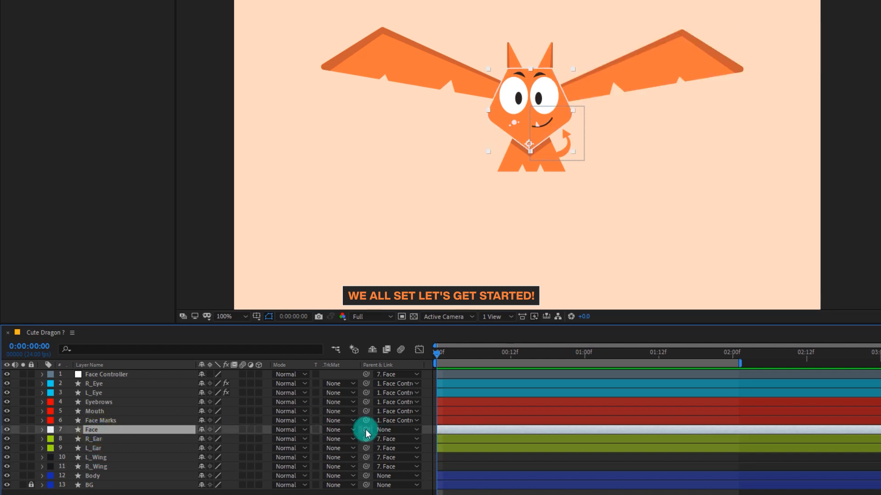
drag(367, 434, 94, 481)
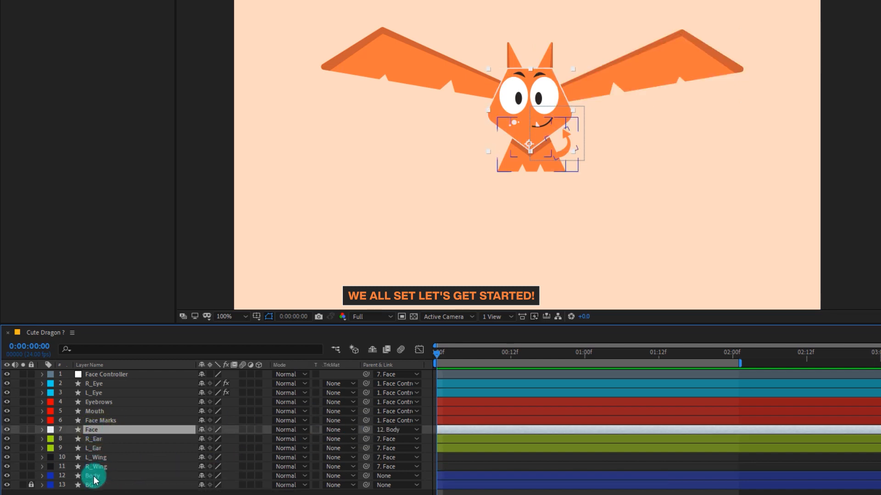
- Separate the Body layer's Position dimensions and add a Y Position keyframe at 0 seconds, showing only the keyframed property
click(94, 481)
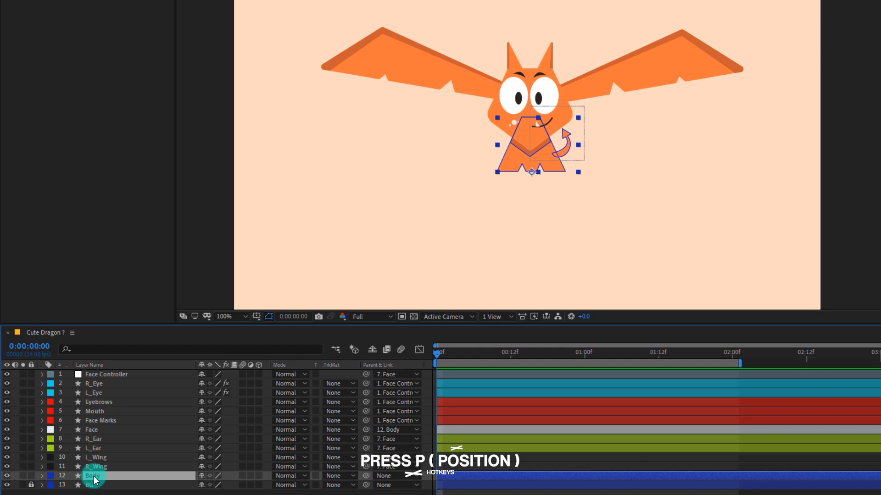
key(p)
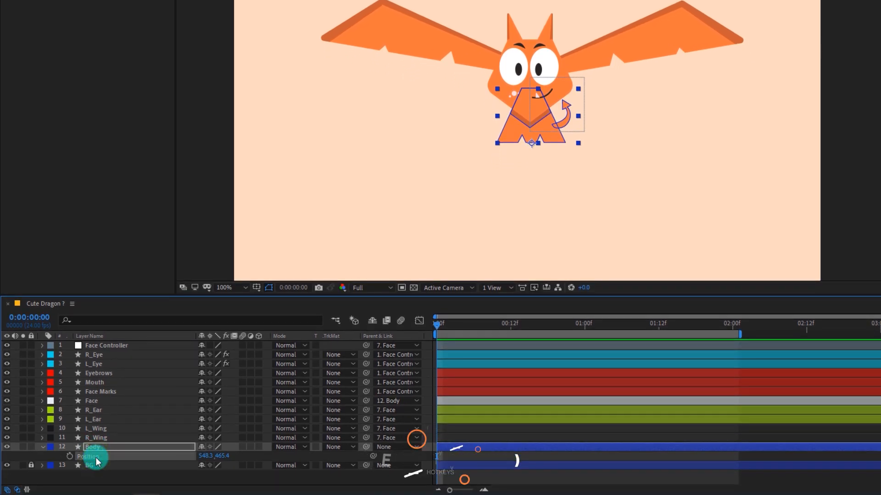
right_click(96, 460)
click(157, 347)
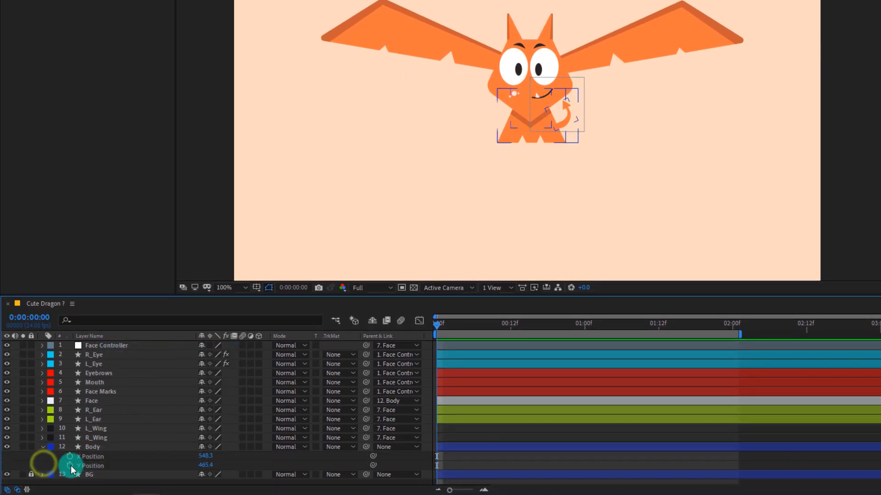
click(69, 466)
click(97, 452)
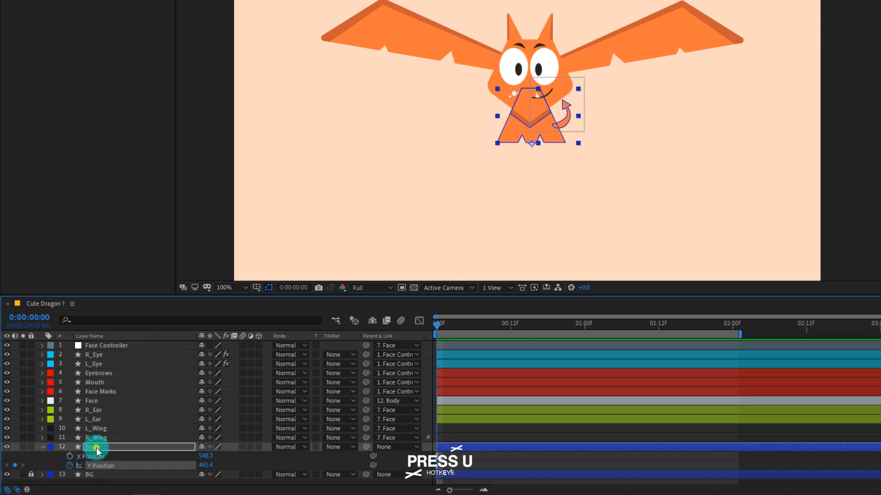
key(u)
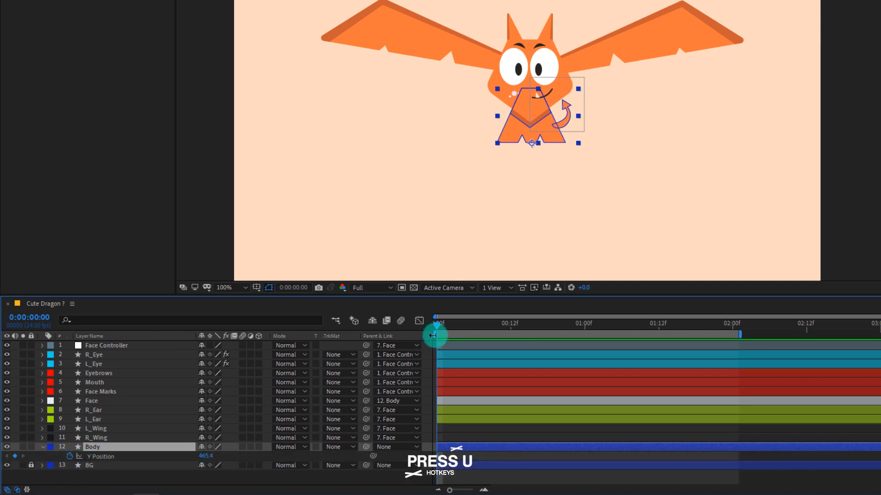
- Lower the dragon at 0:00:01:00 by keyframing the Body layer's Y Position at 741.4
drag(438, 327, 589, 338)
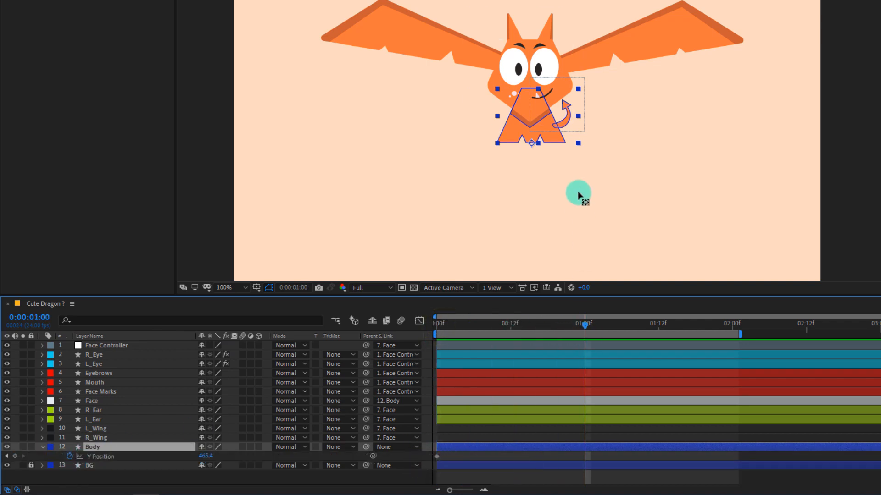
scroll(578, 195, down, 1)
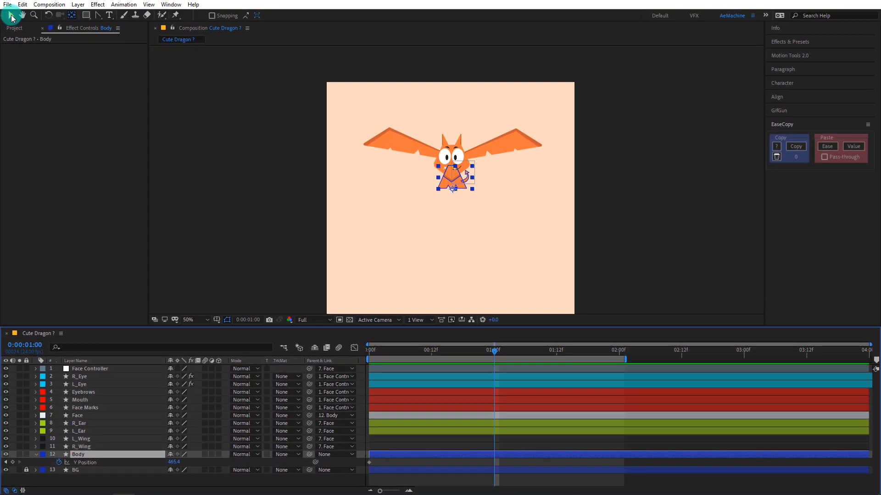
click(12, 16)
drag(423, 252, 421, 225)
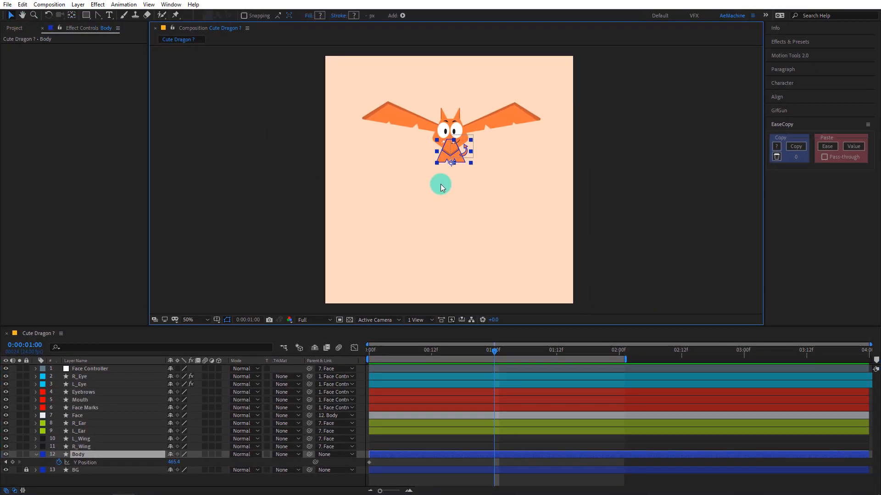
drag(174, 463, 313, 475)
- Copy the Body layer's first Y Position keyframe to 0:00:02:00 so the movement loops
drag(502, 358, 619, 376)
click(442, 469)
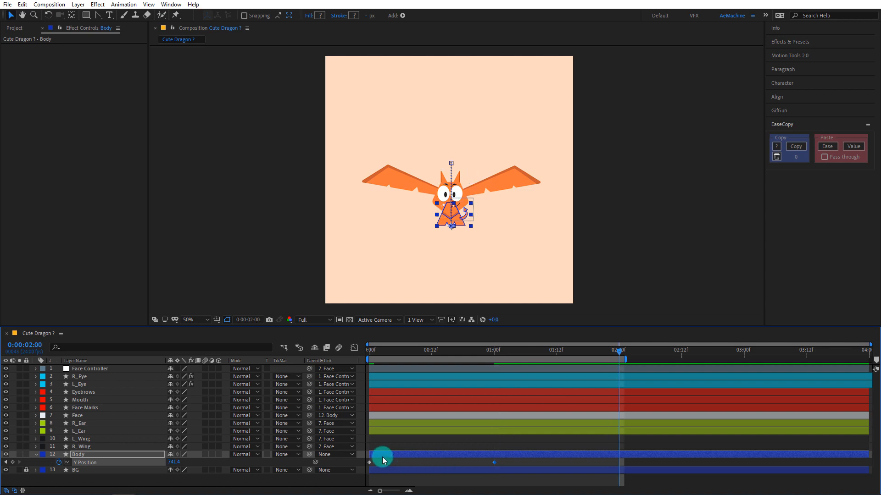
click(369, 462)
key(ctrl+c)
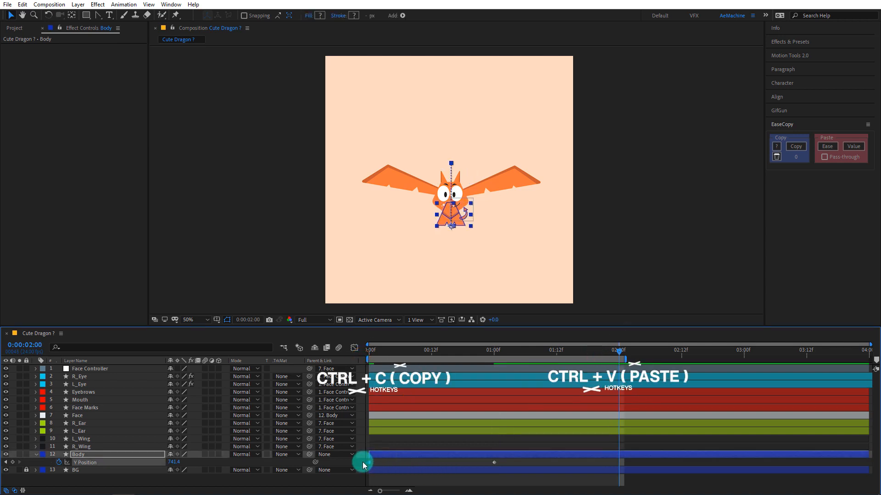
key(ctrl+v)
- Apply Easy Ease to the three Body Y Position keyframes, lengthen the middle keyframe's handles in the value graph and preview the motion
drag(646, 463, 354, 468)
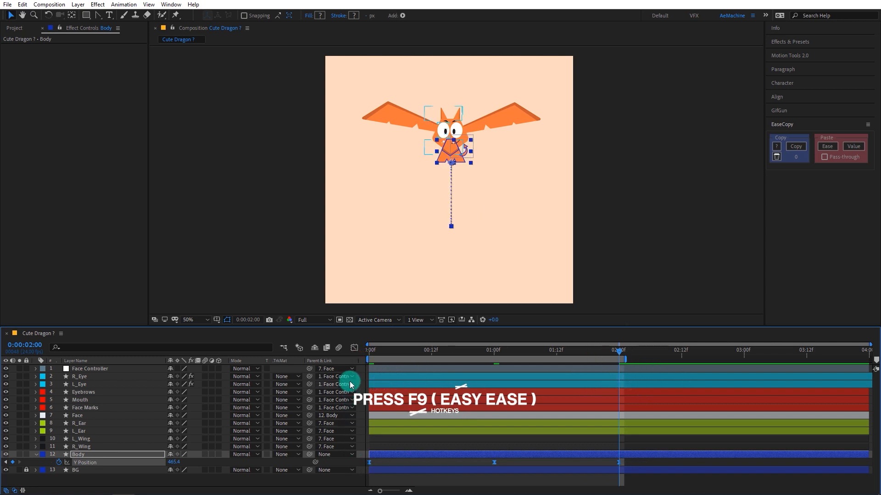
click(354, 348)
drag(518, 417, 446, 376)
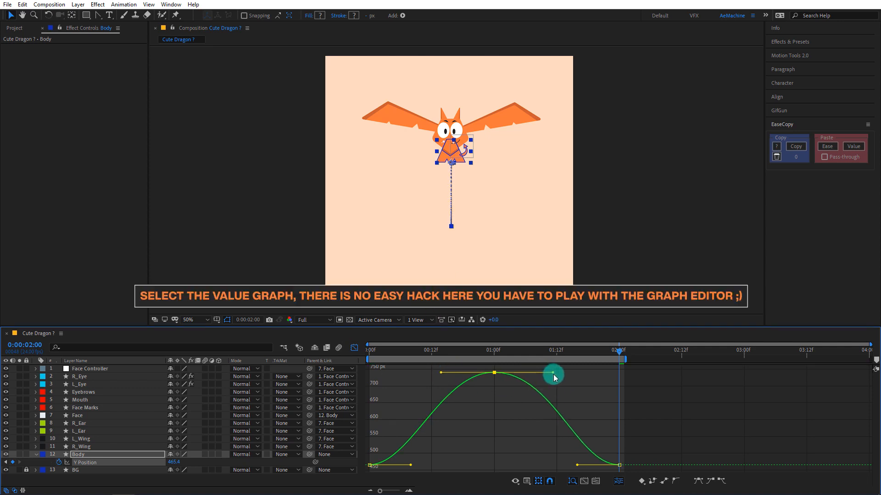
drag(385, 354, 348, 358)
key(space)
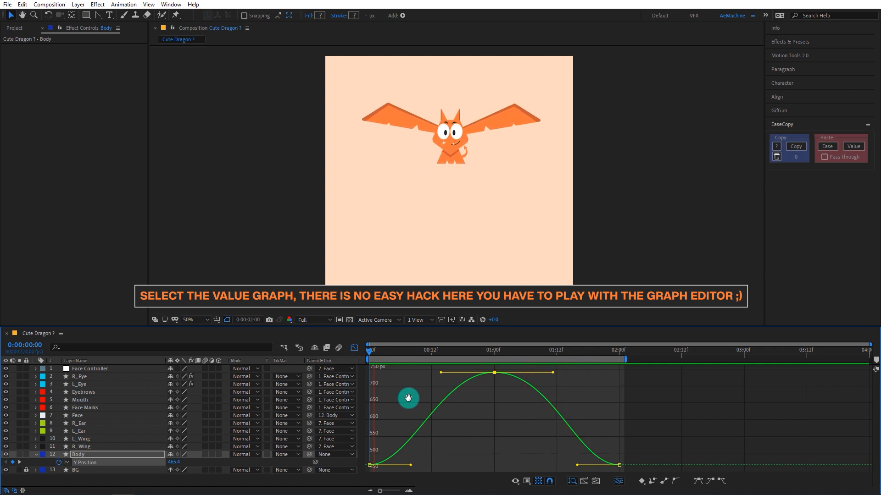
key(space)
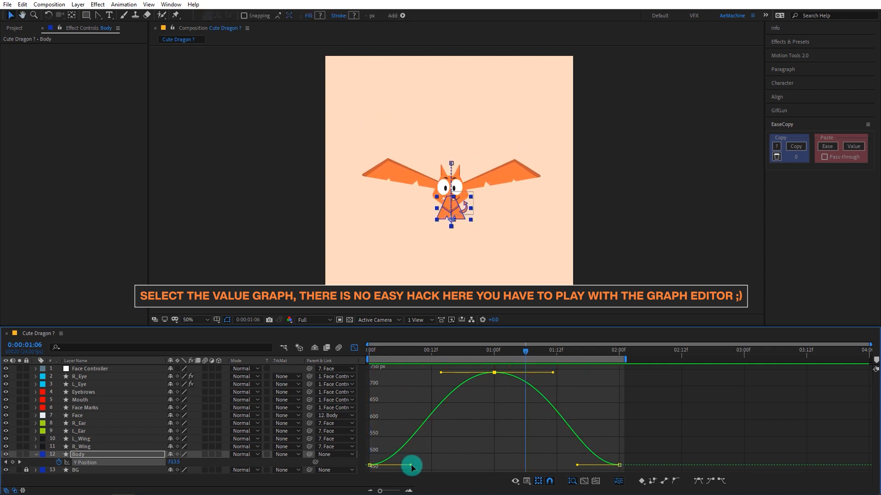
- Lengthen the easing handles of the first and last Y Position keyframes in the value graph and preview the motion
drag(412, 466, 421, 466)
drag(644, 465, 573, 468)
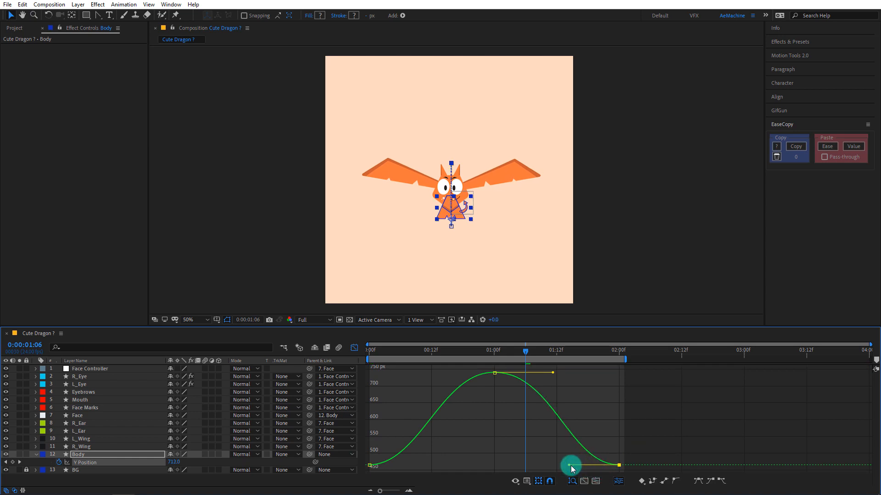
key(space)
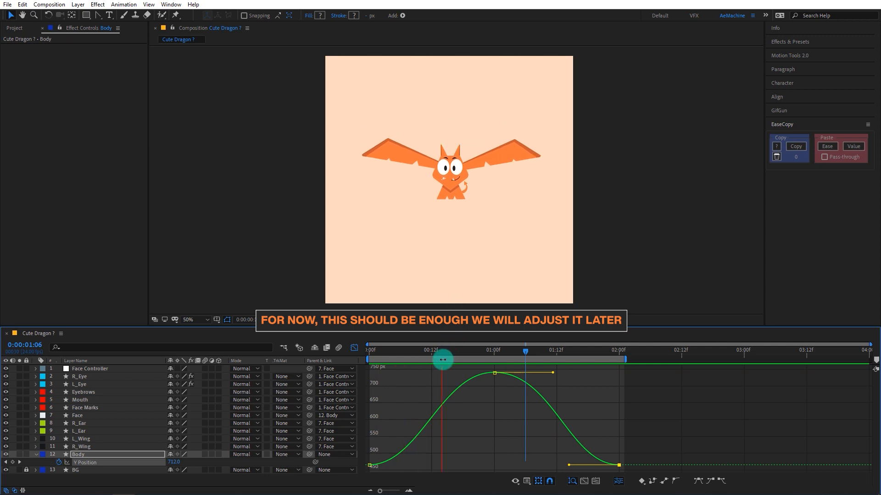
drag(411, 350, 362, 356)
click(353, 348)
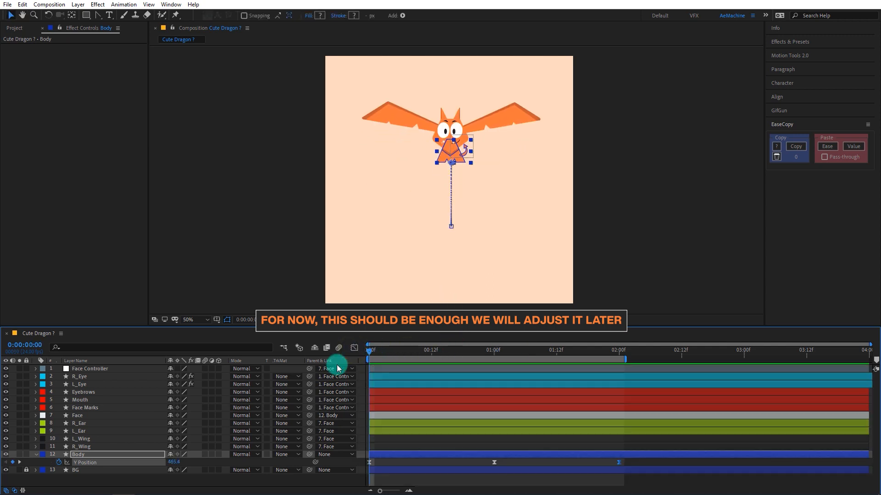
- Hide the R_Wing layer
click(78, 456)
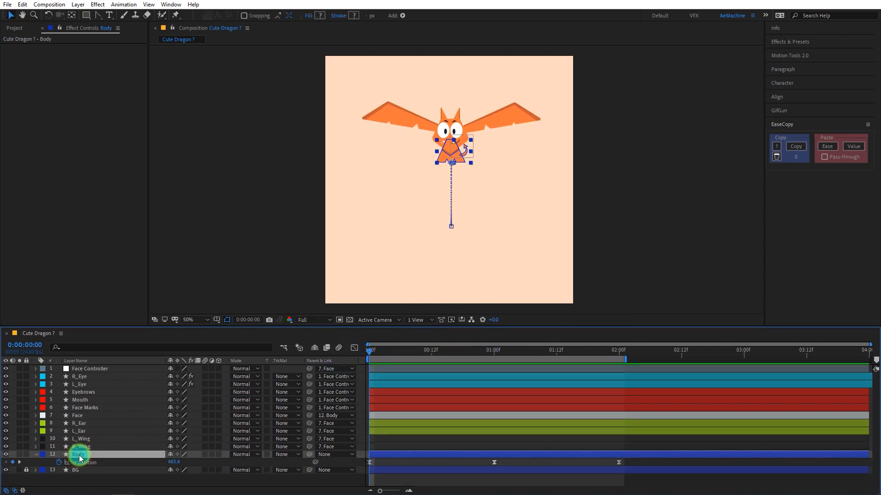
click(83, 447)
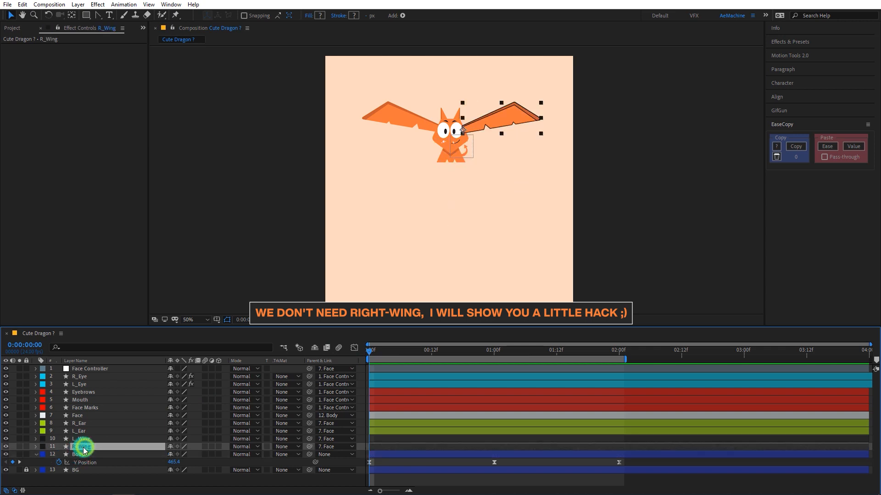
click(6, 447)
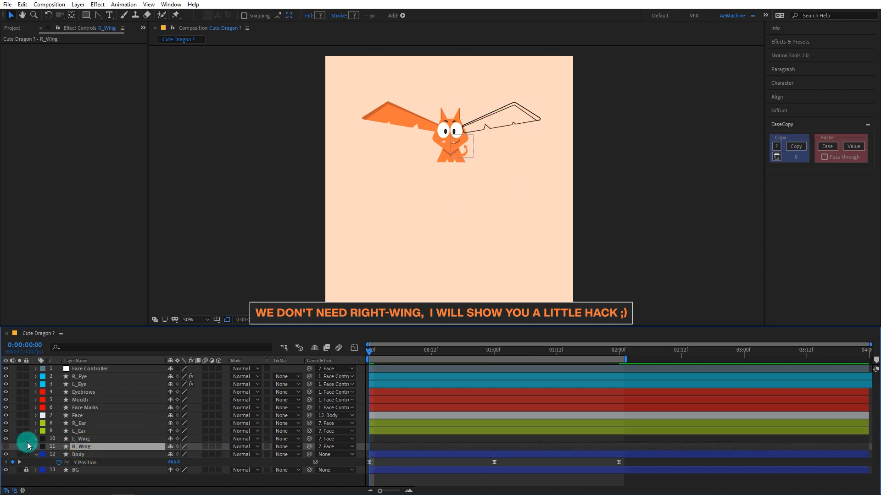
- Reveal the L_Wing layer's Rotation property and apply the CC Bend It effect to the layer
click(82, 439)
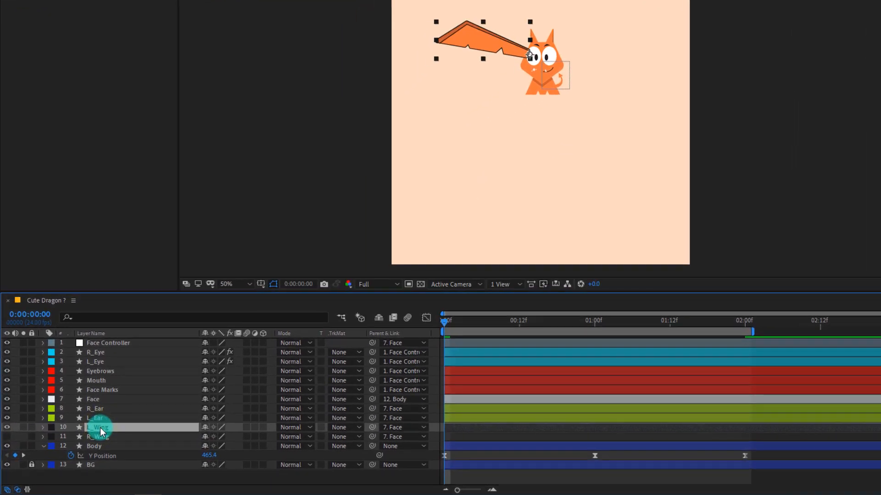
key(r)
key(ctrl+space)
text(cc ben)
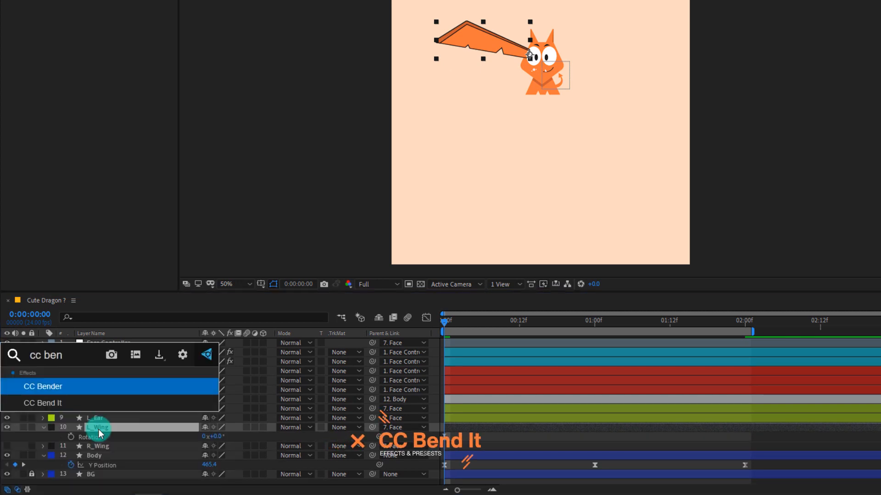
key(Down)
key(Return)
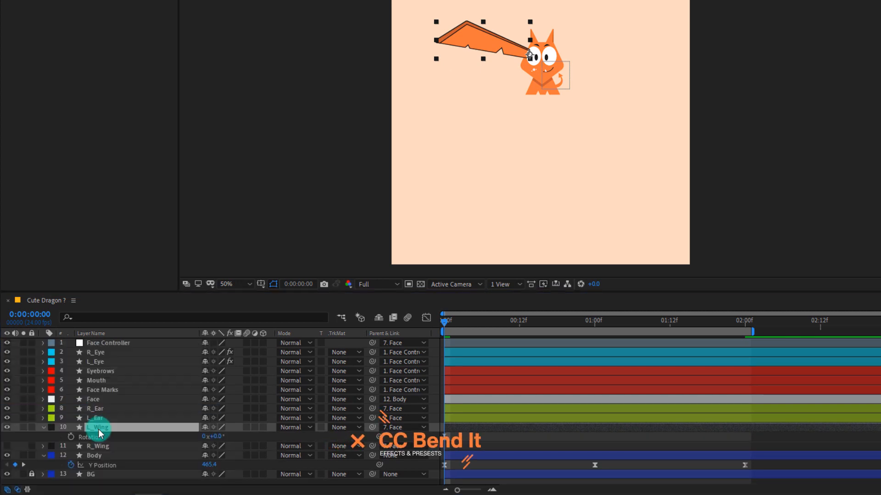
- Add the expression toComp(value) to the CC Bend It Start property of the L_Wing layer
alt+click(23, 78)
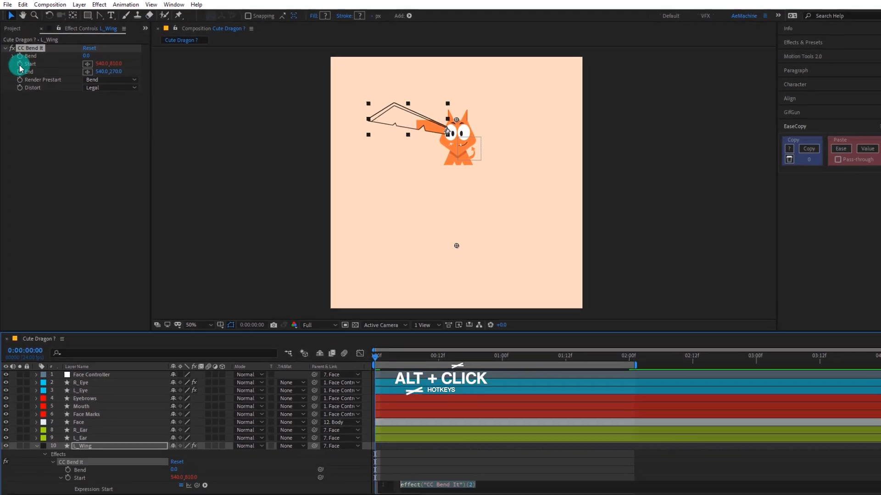
text(toComp(value))
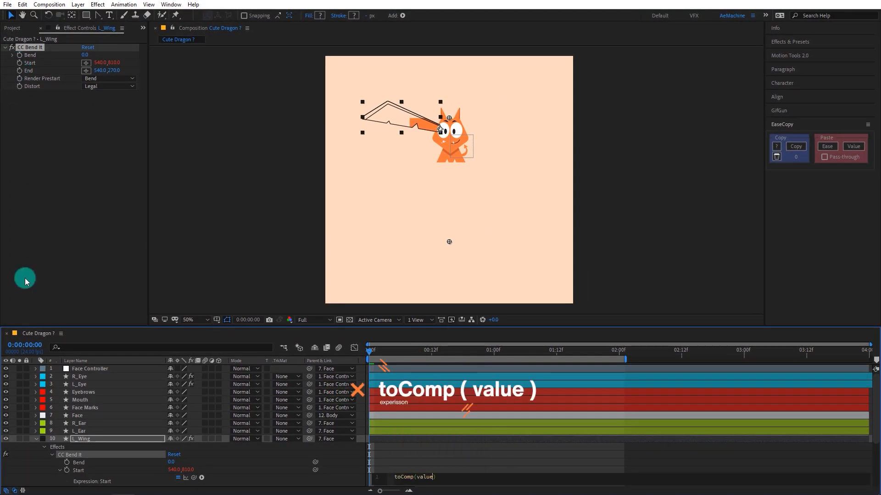
click(37, 456)
scroll(95, 464, down, 2)
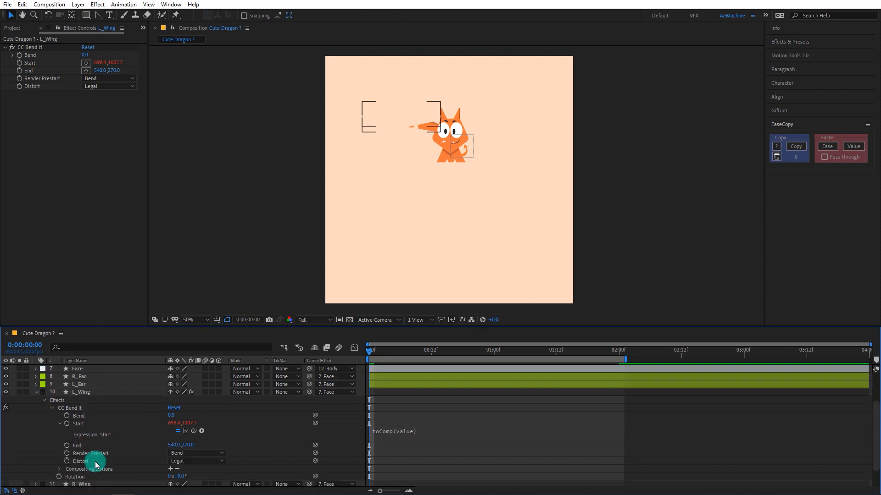
- Copy the Start property's expression and paste it onto the CC Bend It End property
right_click(83, 428)
click(112, 388)
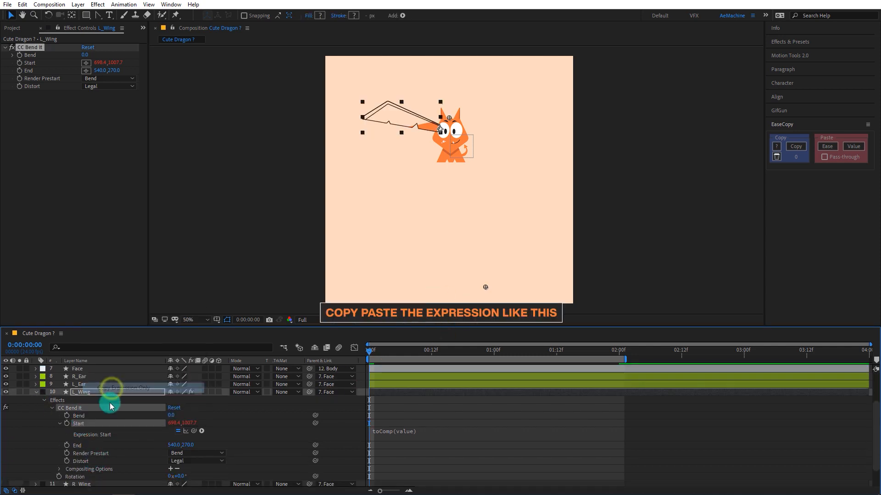
click(86, 447)
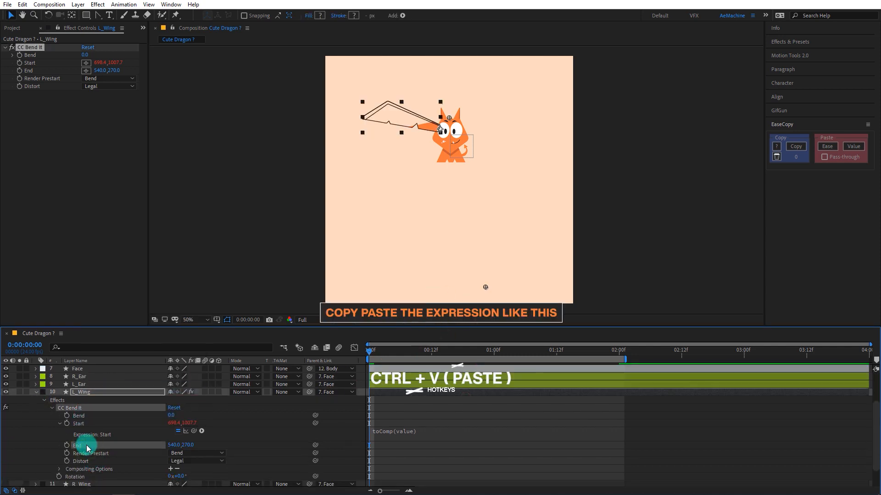
key(ctrl+v)
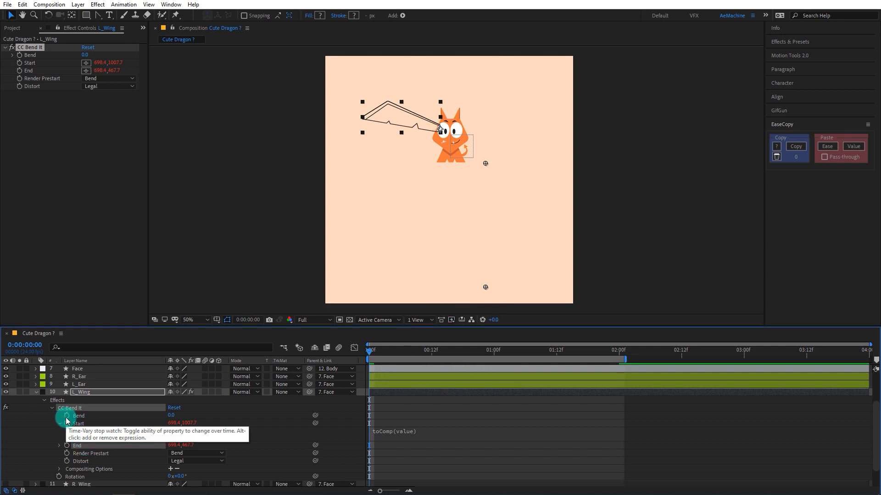
- Move the CC Bend It End point just beyond the wing's outer tip and the Start point to the wing's base at the face
key(h)
drag(461, 198, 438, 192)
key(v)
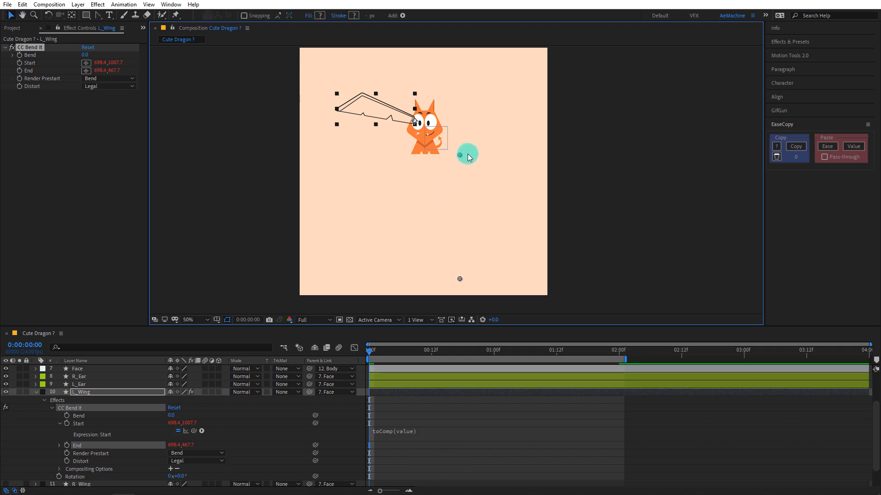
drag(460, 155, 371, 122)
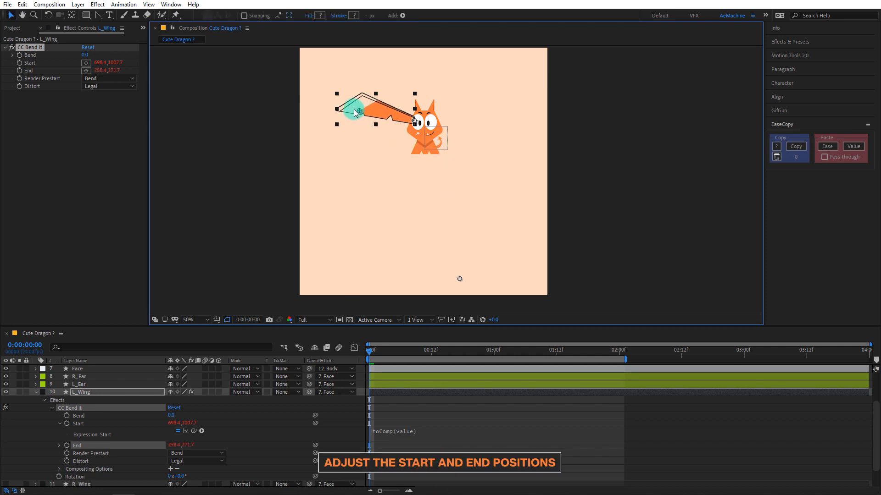
click(460, 282)
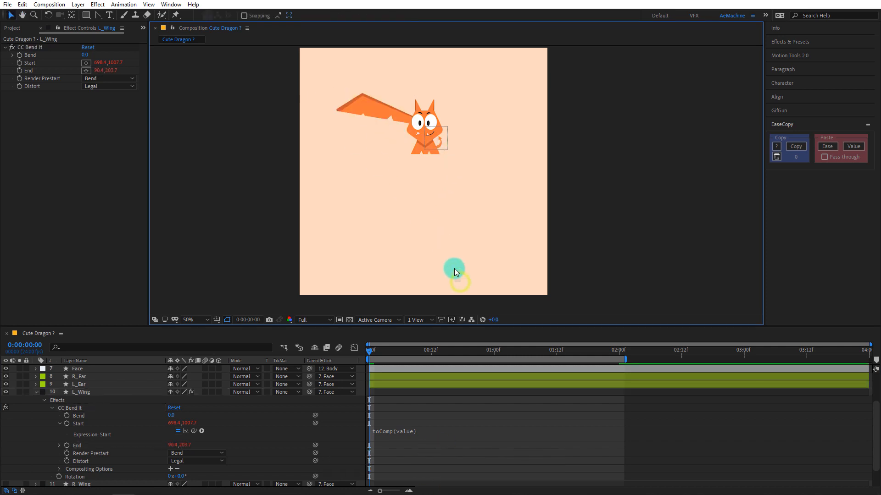
click(36, 45)
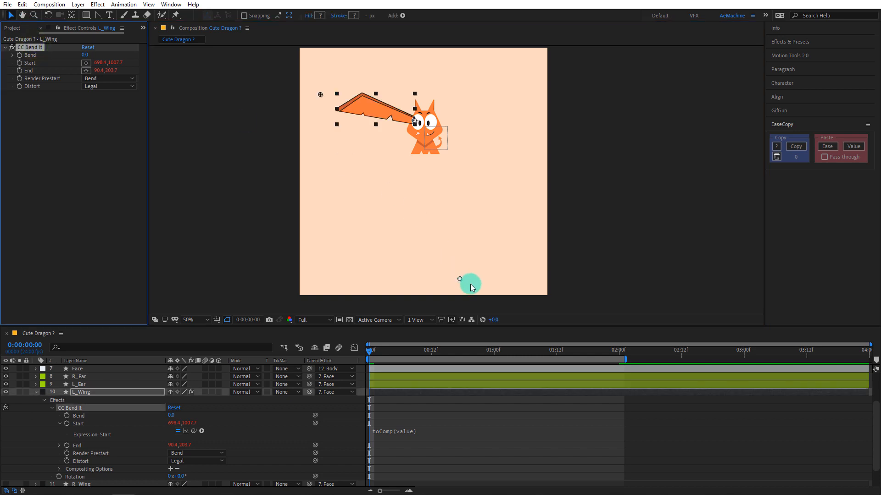
drag(461, 283, 400, 132)
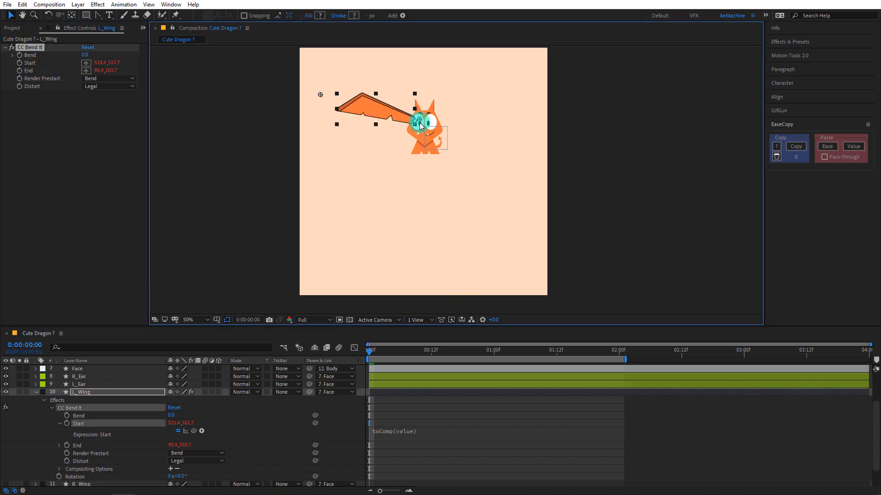
- Test the wing's bend and revert it, and fine-tune the End point to about 16.4,163.7 and the Start point to about 514.4,327.7
drag(86, 55, 111, 67)
key(ctrl+z)
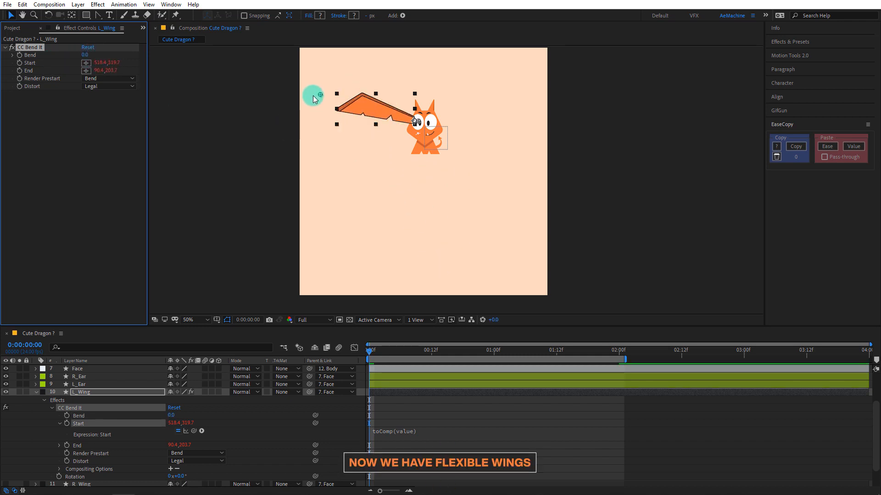
drag(320, 94, 306, 93)
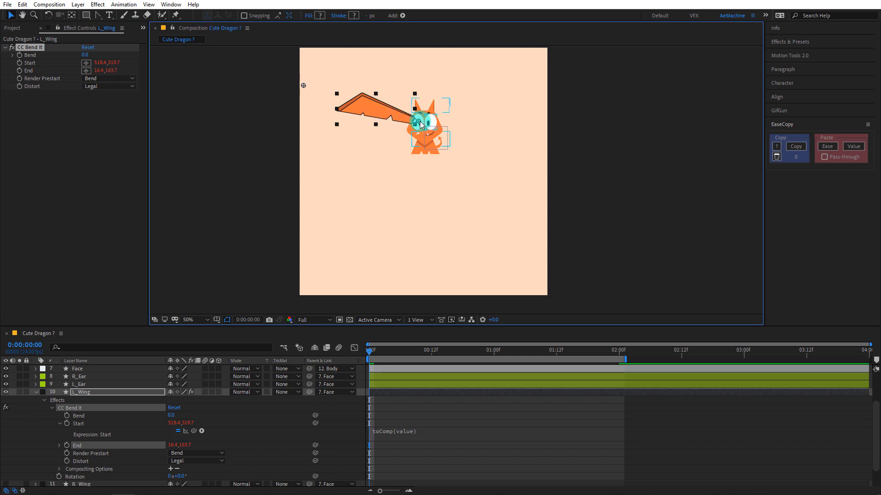
drag(421, 124, 417, 125)
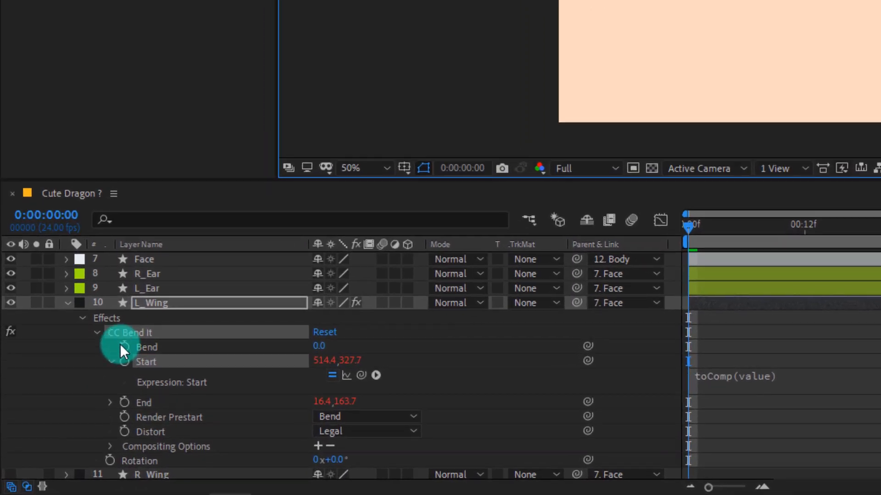
- Create Bend and Rotation keyframes on L_Wing at 0:00:00:00 and show only the layer's animated properties
click(67, 416)
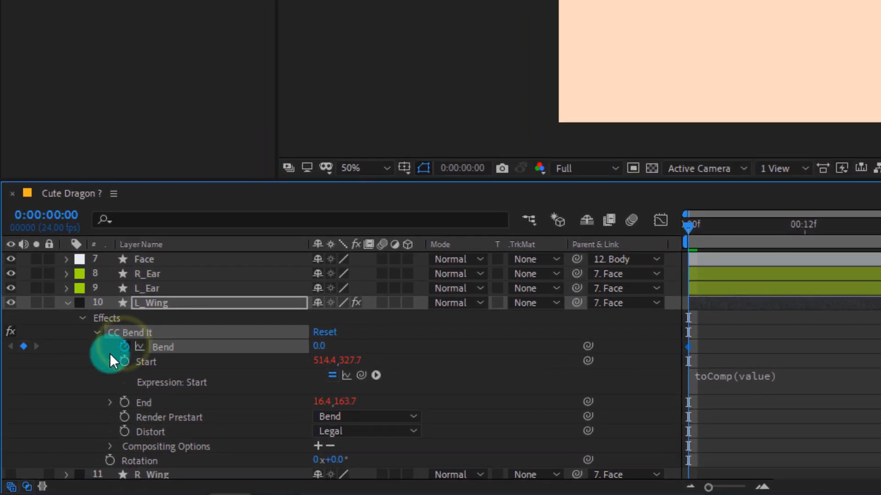
click(99, 366)
click(110, 461)
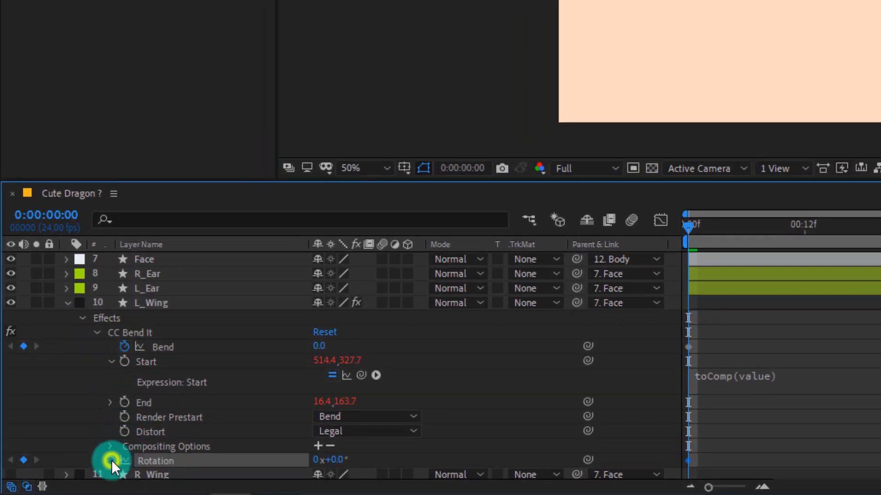
click(133, 313)
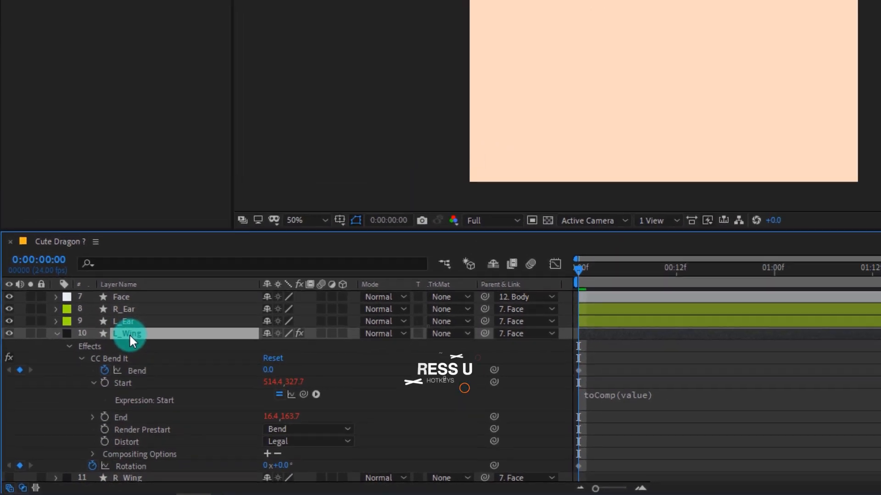
key(u)
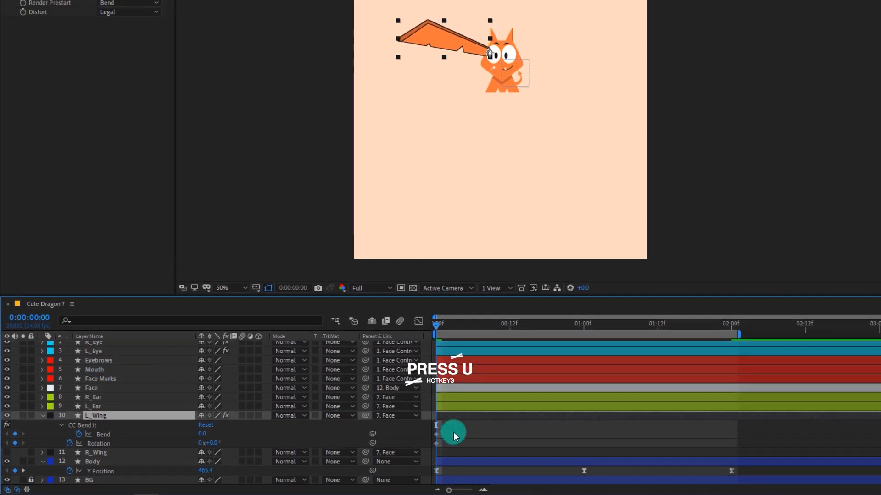
- Set the L_Wing layer's Bend to 60 and its Rotation to 30° at 0:00:00:00
click(204, 434)
text(60)
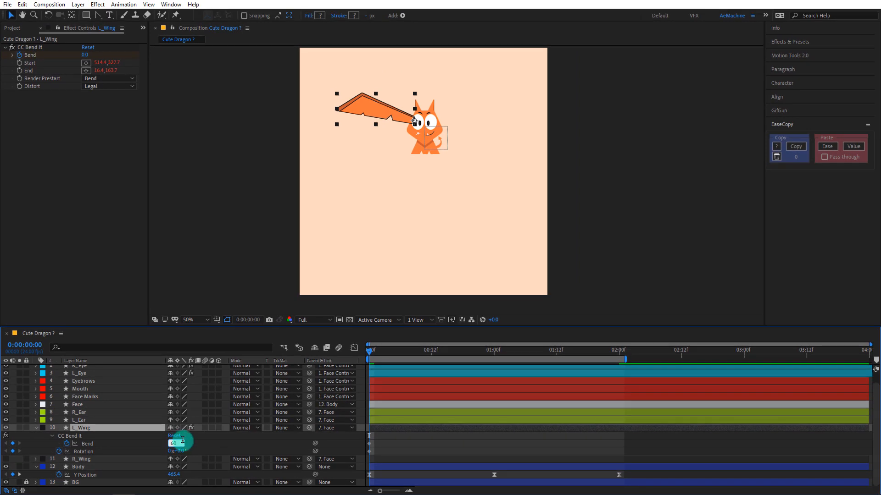
click(191, 445)
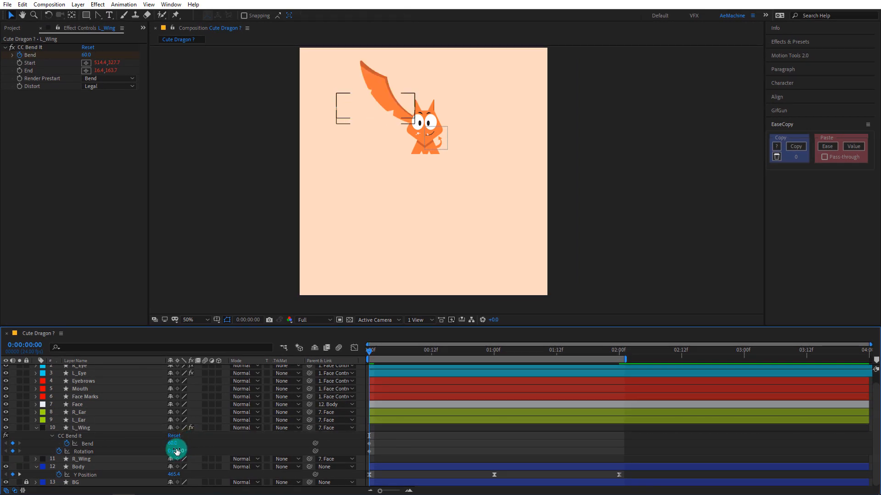
click(226, 451)
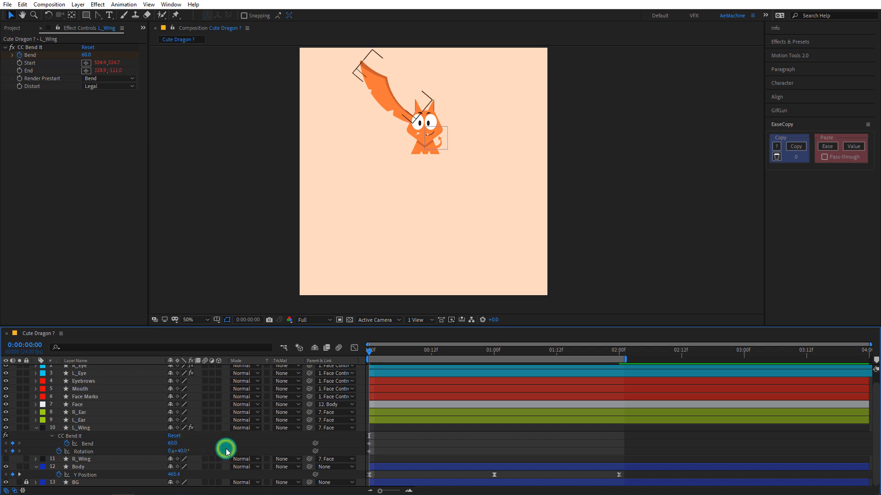
click(184, 451)
text(35)
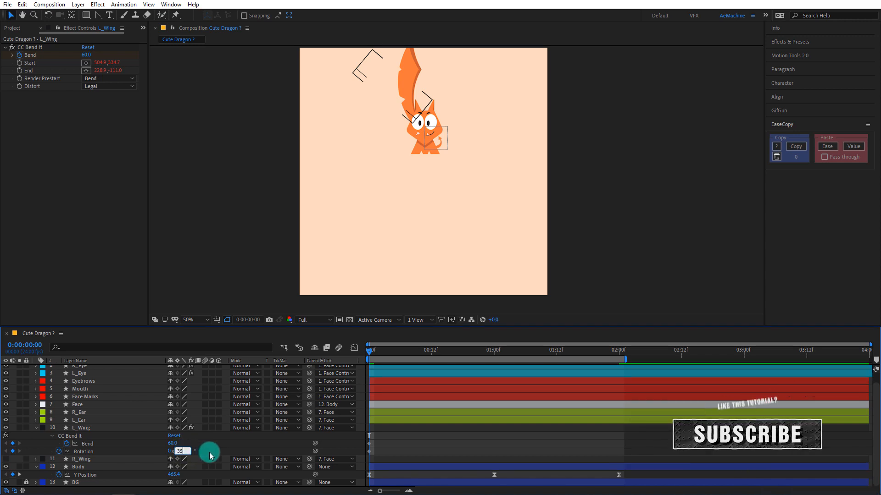
click(210, 452)
click(184, 451)
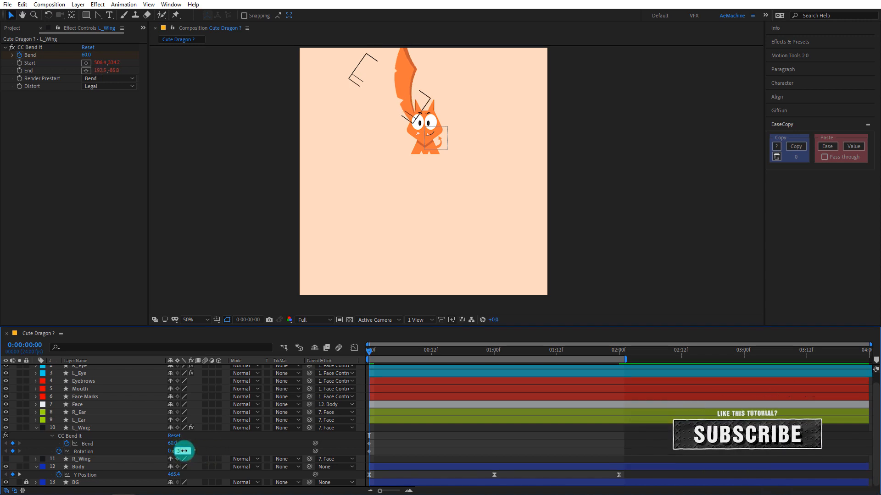
text(30)
key(Return)
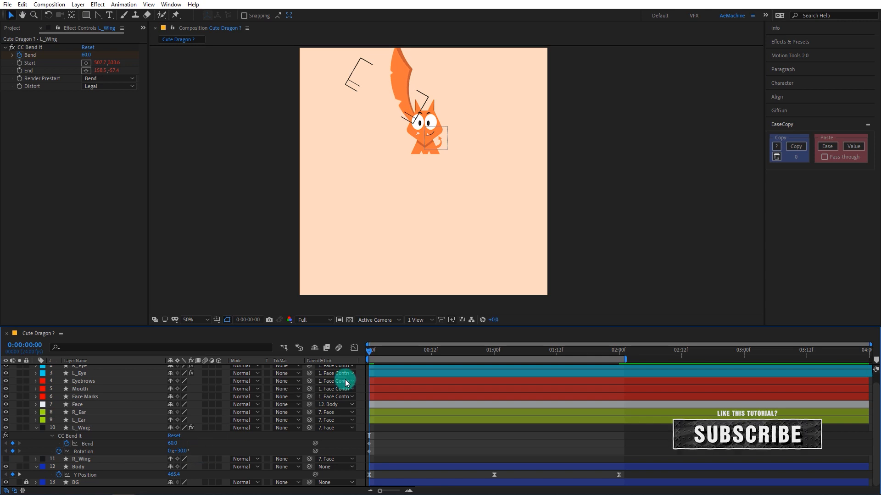
- At 0:00:01:00, set the L_Wing layer's Bend to -60 and its Rotation to -30°
drag(376, 351, 497, 369)
click(190, 454)
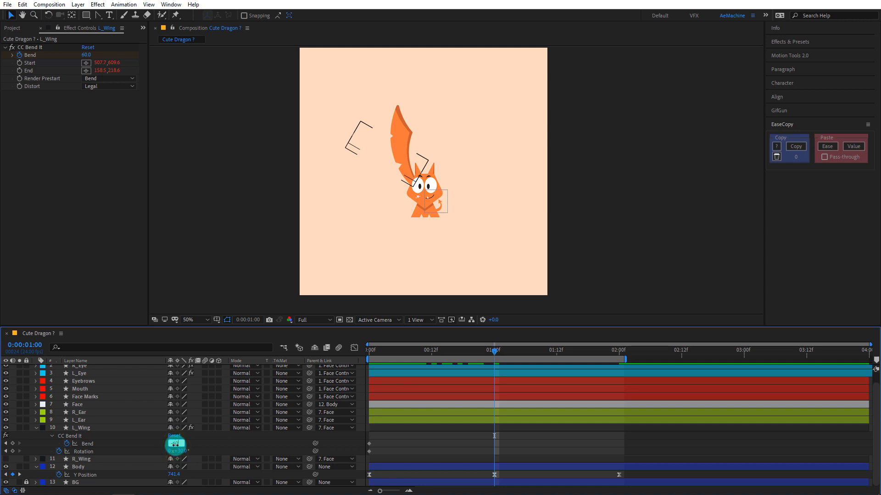
text(-60)
key(Return)
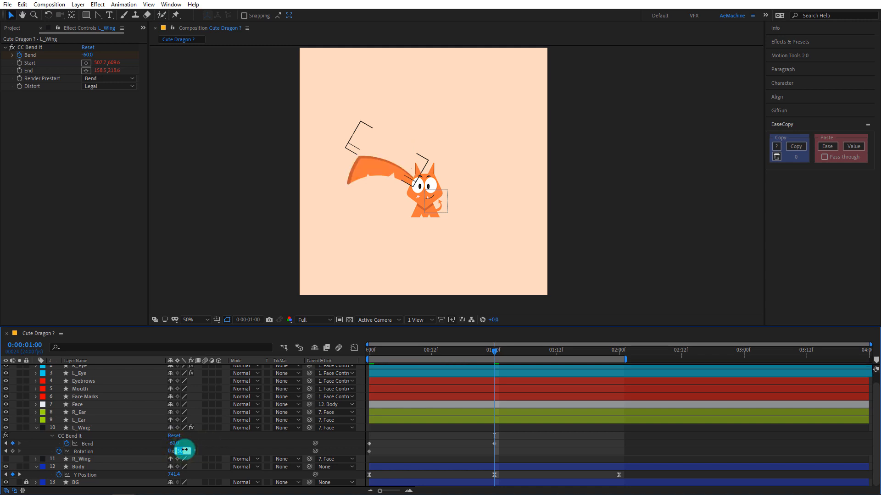
text(-30)
key(Return)
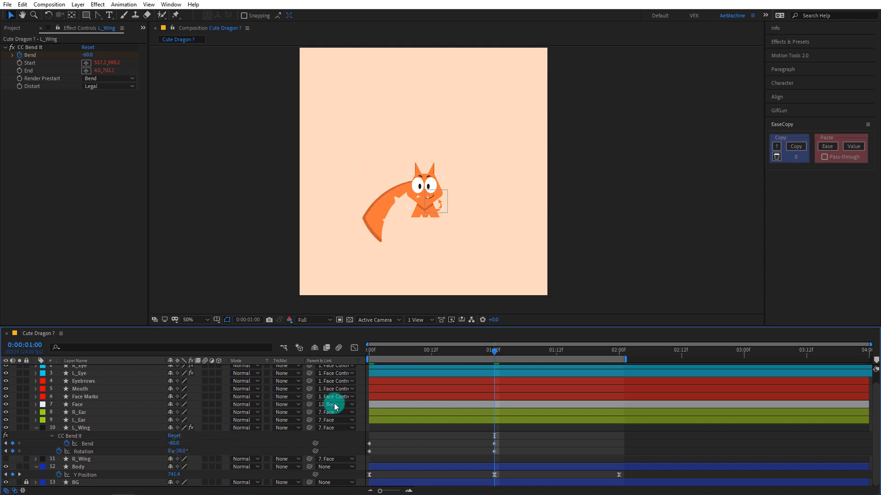
- Copy the first Bend and Rotation keyframes of L_Wing to 0:00:02:00 so the flap loops
drag(497, 351, 621, 361)
click(479, 431)
drag(379, 443, 364, 458)
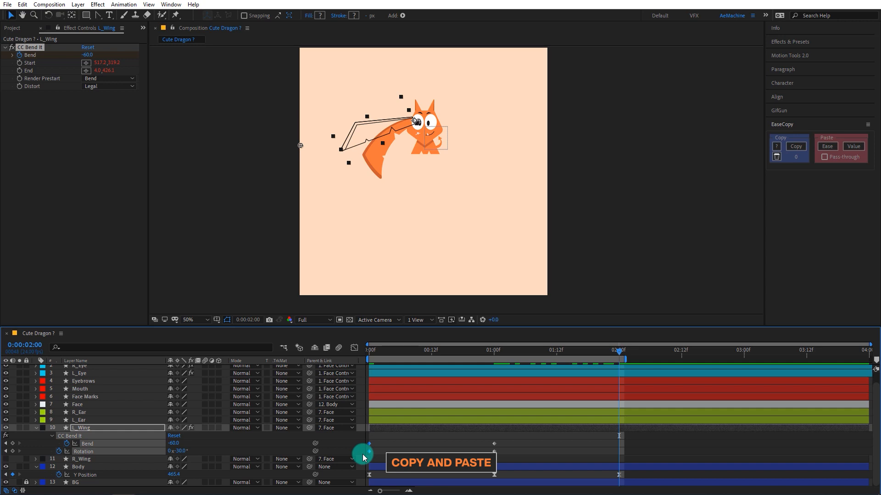
key(ctrl+c)
key(ctrl+v)
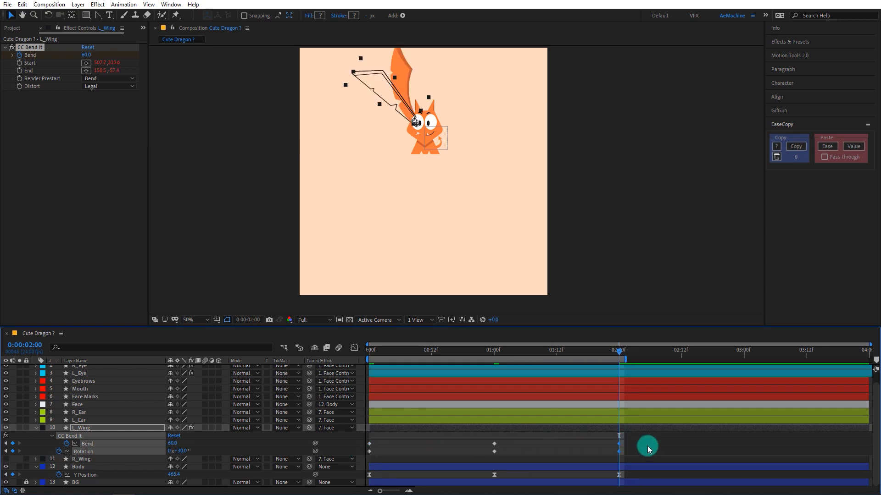
- Apply Easy Ease to the three L_Wing Bend keyframes and lengthen both handles of the middle keyframe in the value graph
drag(641, 445, 355, 450)
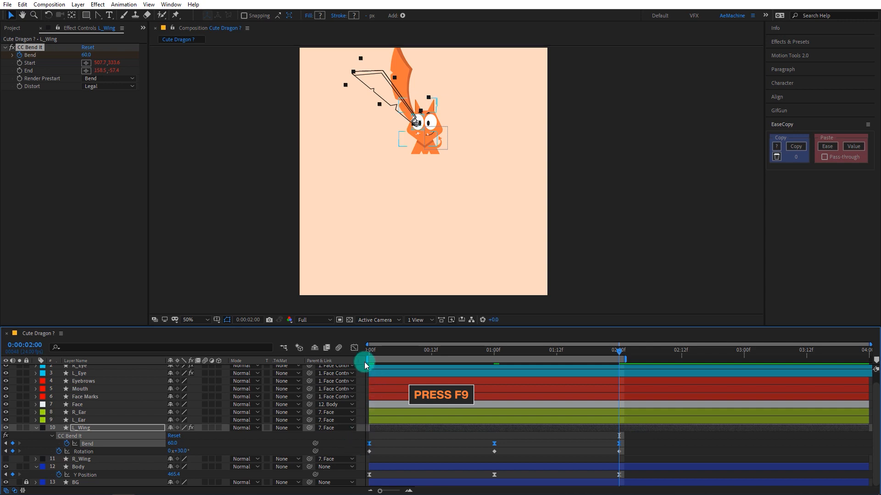
click(354, 348)
drag(564, 450, 420, 465)
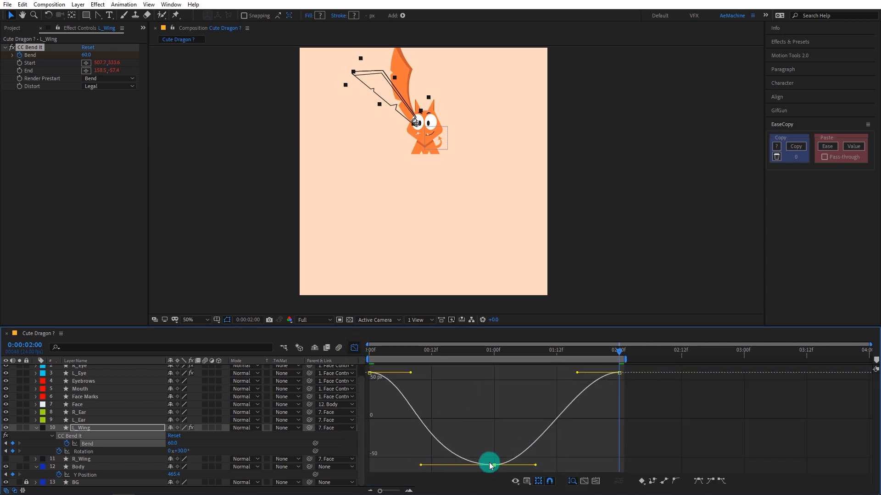
drag(537, 466, 573, 465)
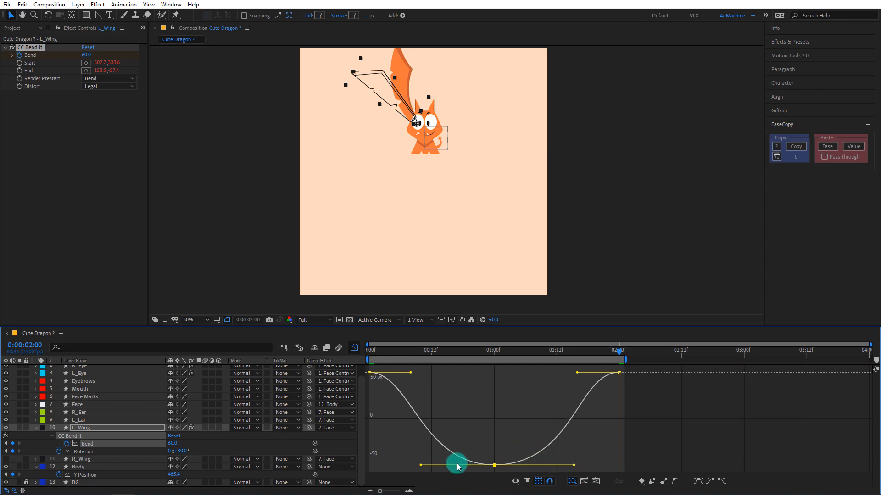
- Lengthen the incoming handle of the middle L_Wing Bend keyframe and the inner handles of the first and last keyframes, and preview the flap
drag(419, 466, 405, 466)
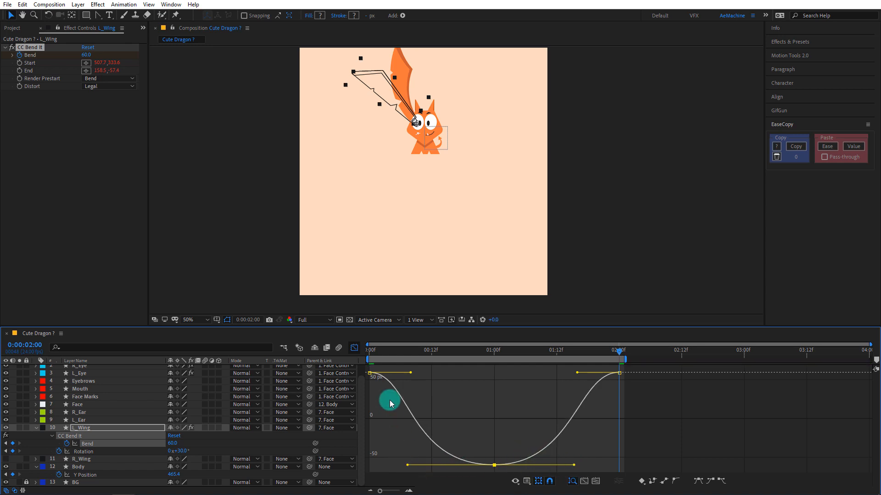
drag(411, 372, 416, 373)
drag(644, 391, 572, 374)
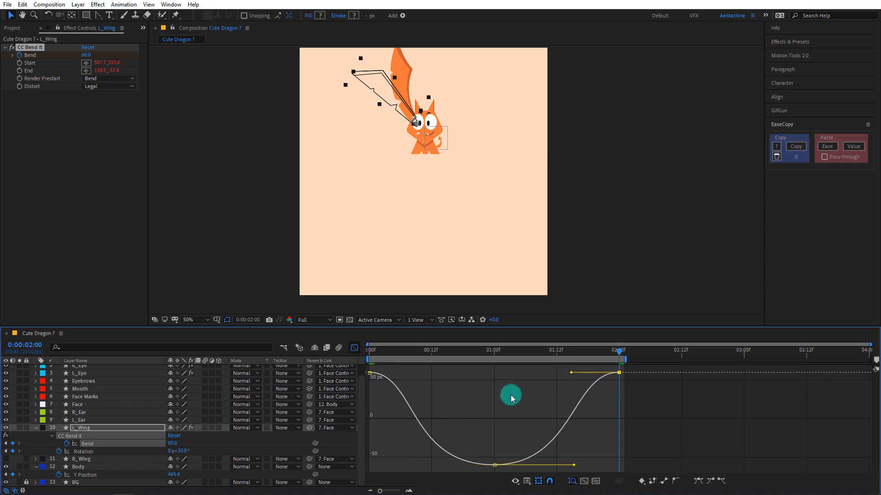
key(space)
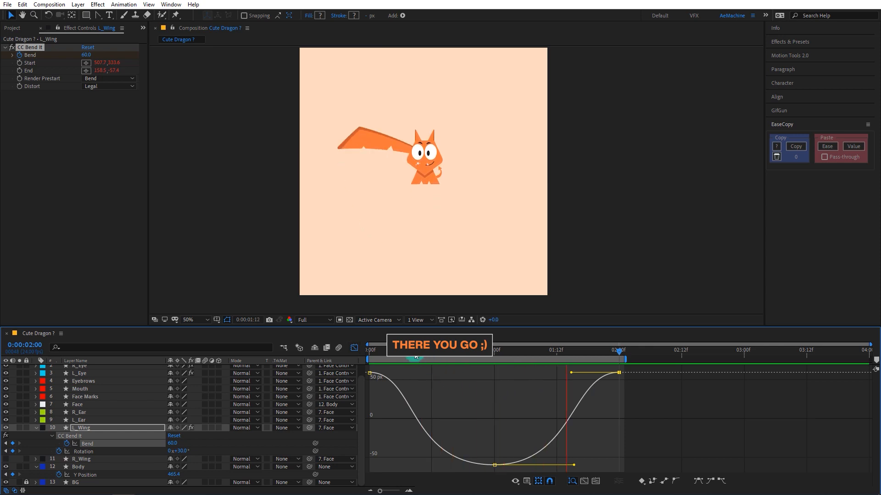
drag(392, 355, 355, 355)
click(355, 349)
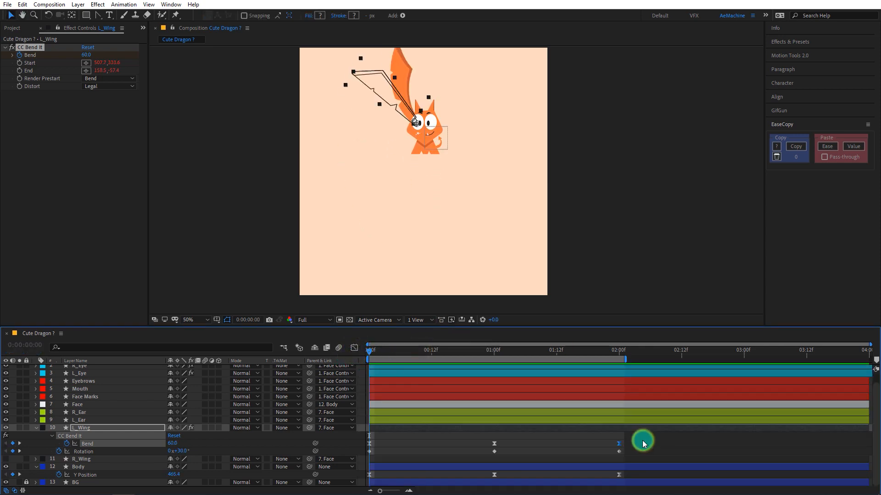
- Copy the ease of the three L_Wing Bend keyframes with EaseCopy, paste it onto the three Rotation keyframes, and preview the motion
drag(642, 442, 354, 442)
click(796, 147)
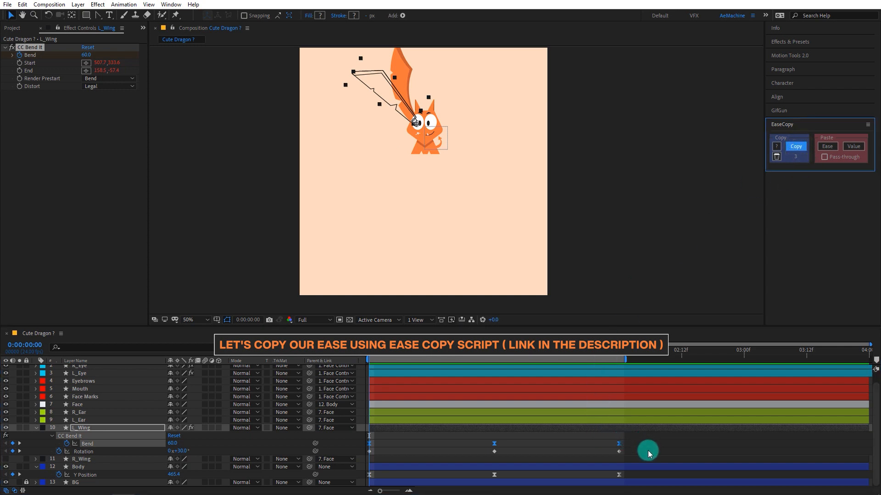
drag(648, 454, 353, 456)
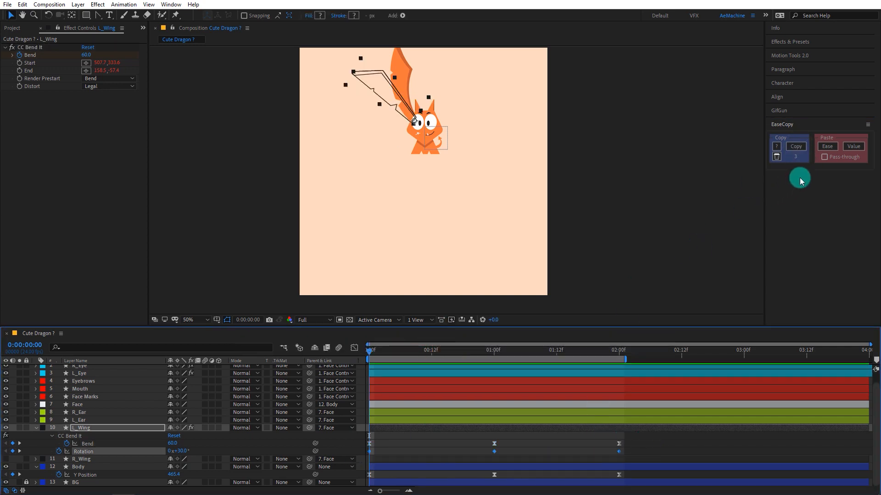
click(824, 146)
click(655, 442)
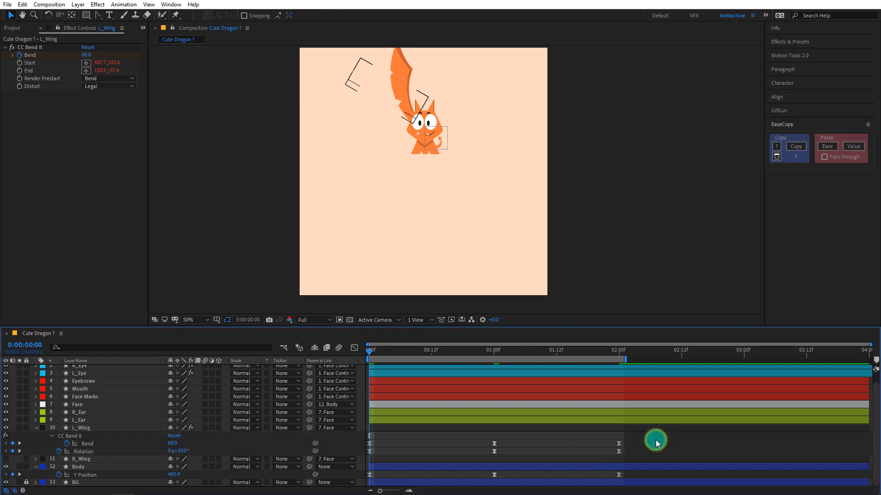
key(space)
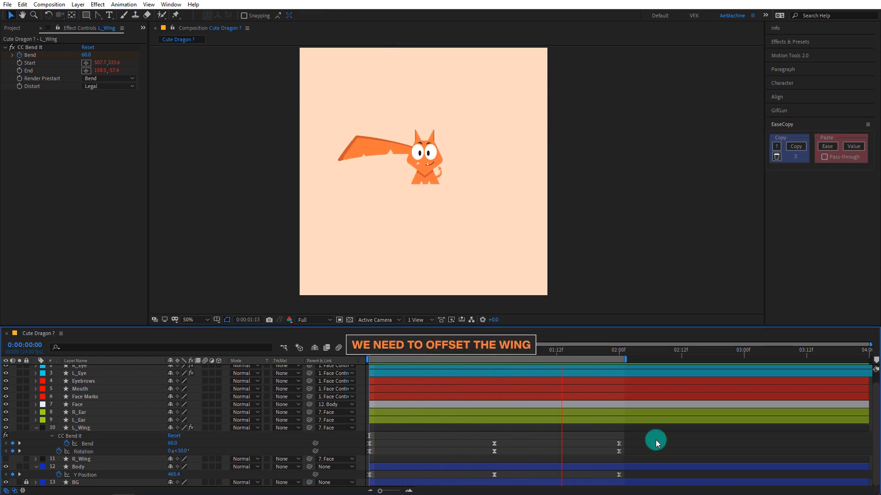
key(space)
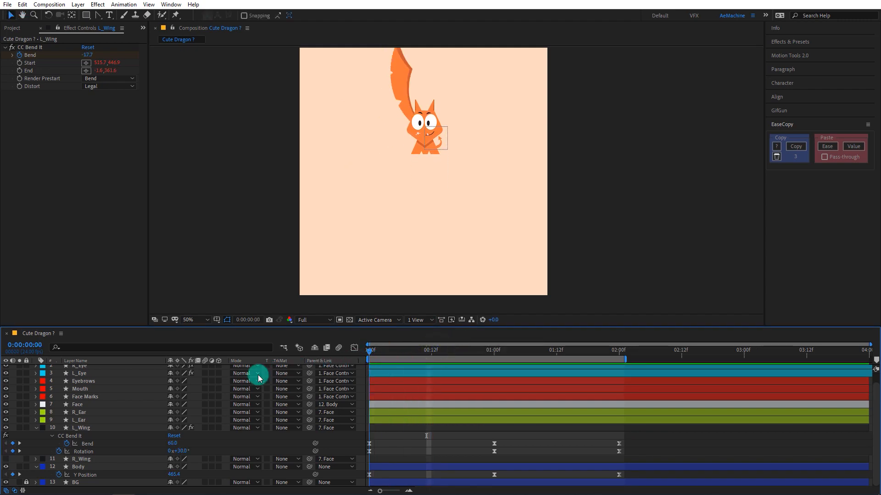
- Add a loopIn() expression to the L_Wing layer's Bend property
click(97, 443)
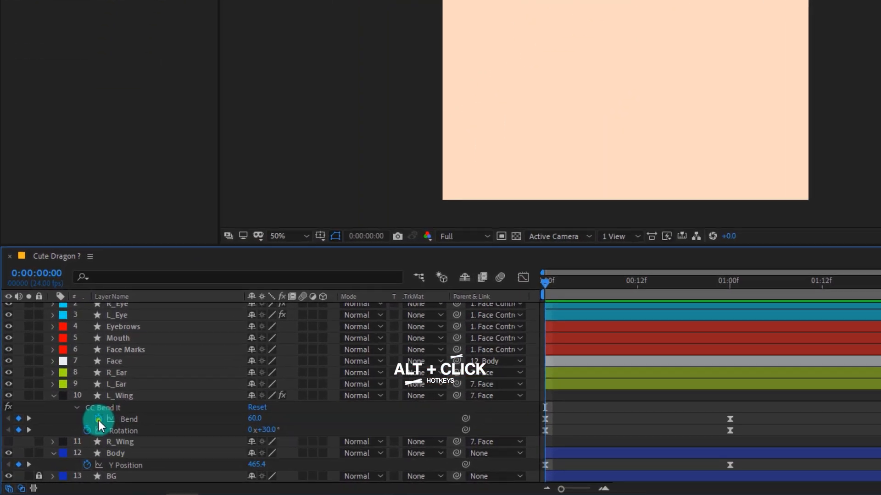
alt+click(98, 419)
text(loop)
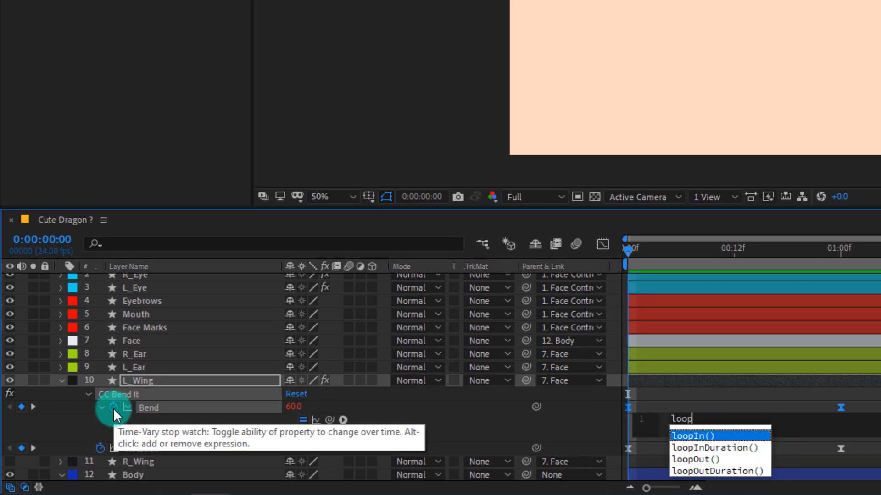
text(in)
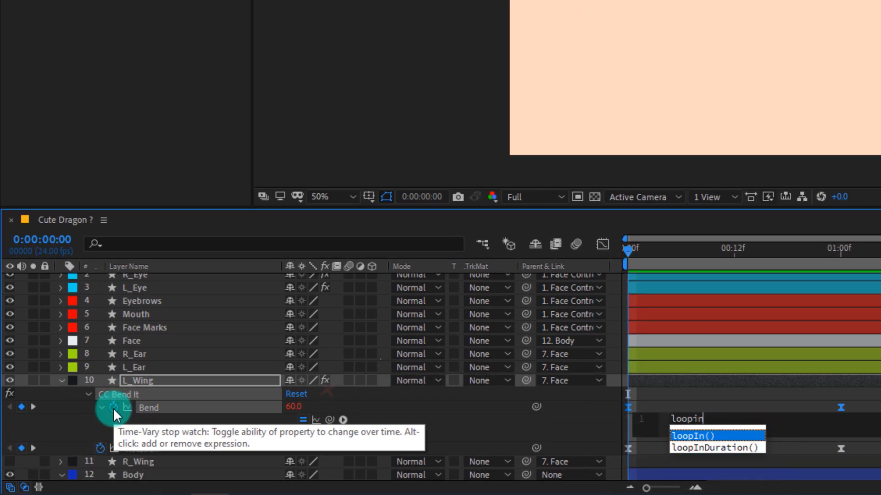
click(696, 436)
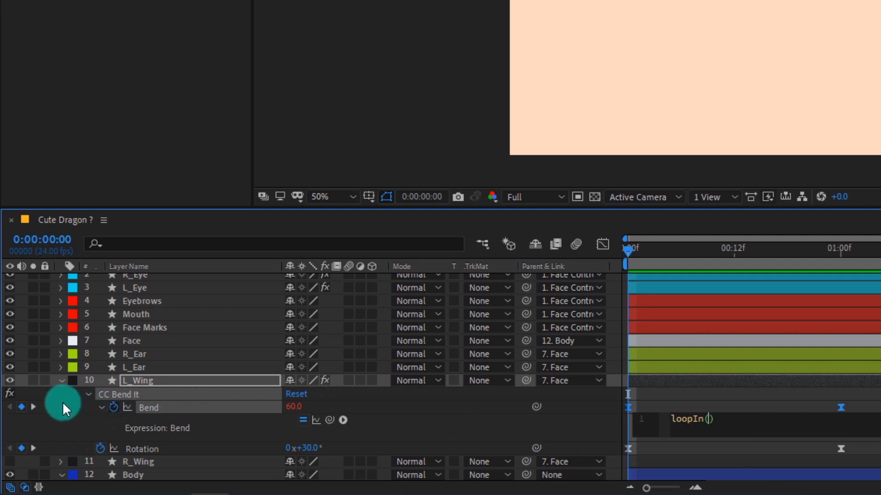
- Copy only the expression from L_Wing's Bend property and paste it onto its Rotation property
right_click(144, 405)
click(211, 346)
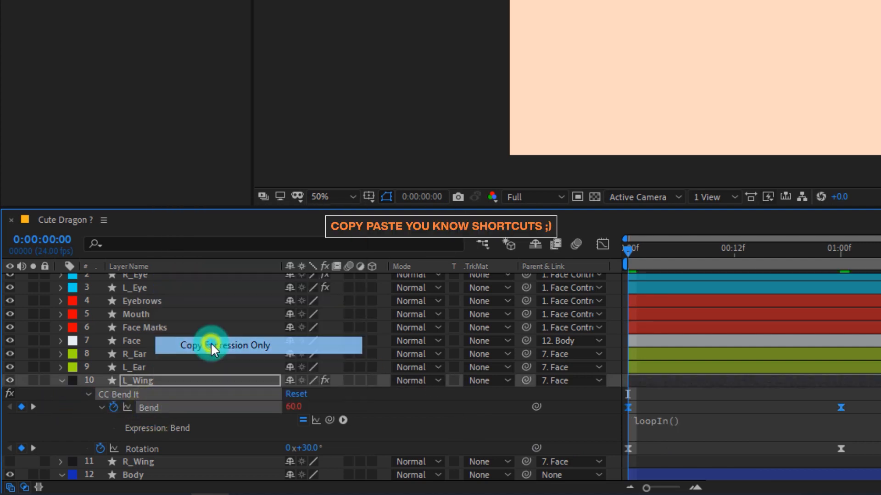
click(152, 446)
key(ctrl+v)
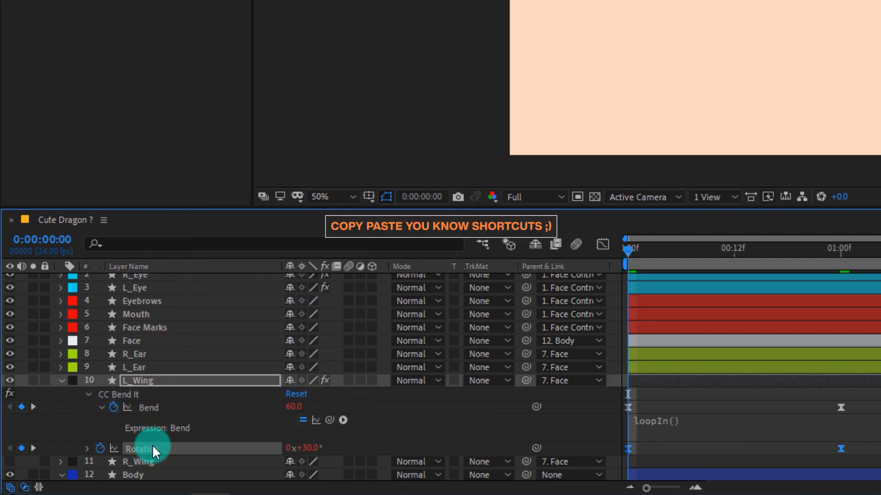
- Offset the L_Wing keyframes so Bend starts at 0:00:01:00 and Rotation at 0:00:00:12, and preview the flap
click(152, 406)
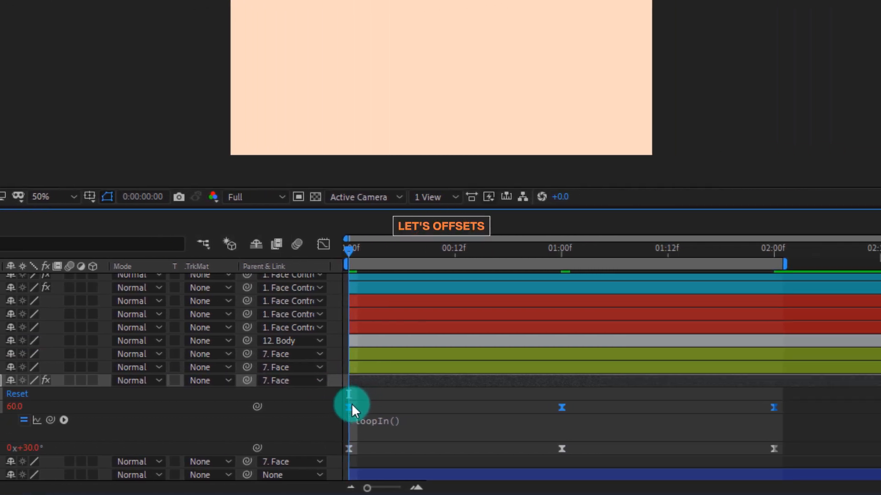
drag(351, 403, 560, 422)
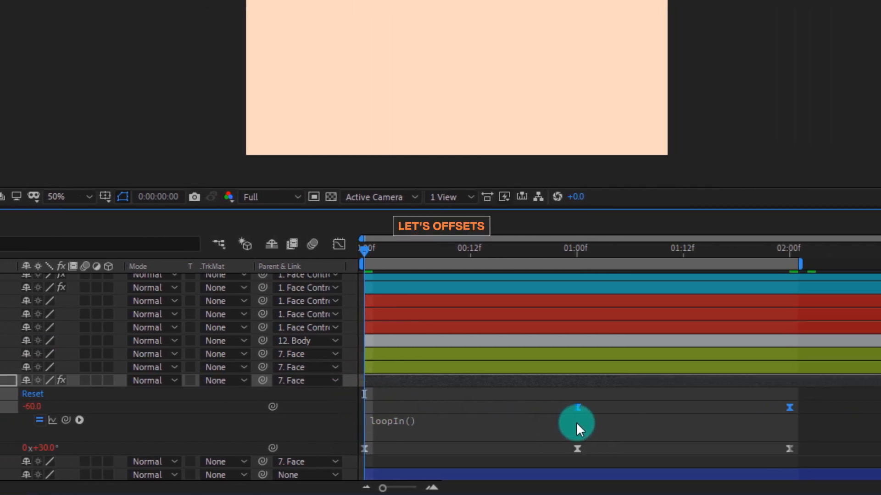
click(144, 449)
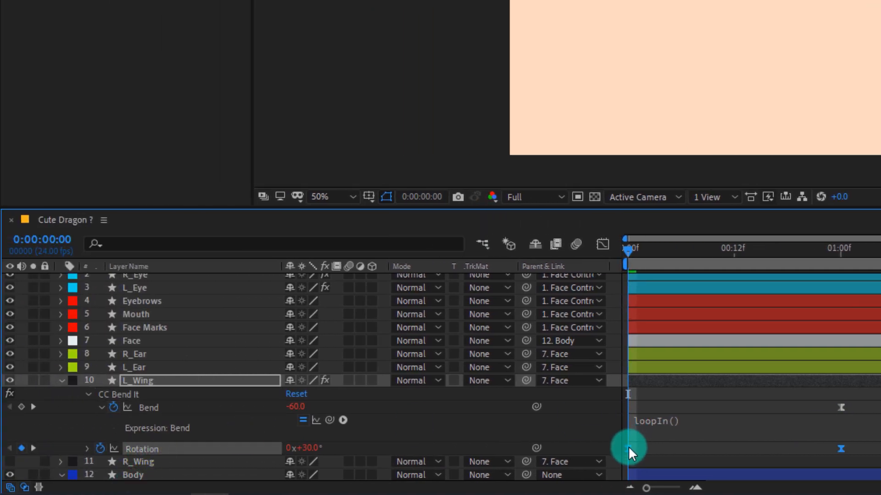
drag(629, 449, 743, 448)
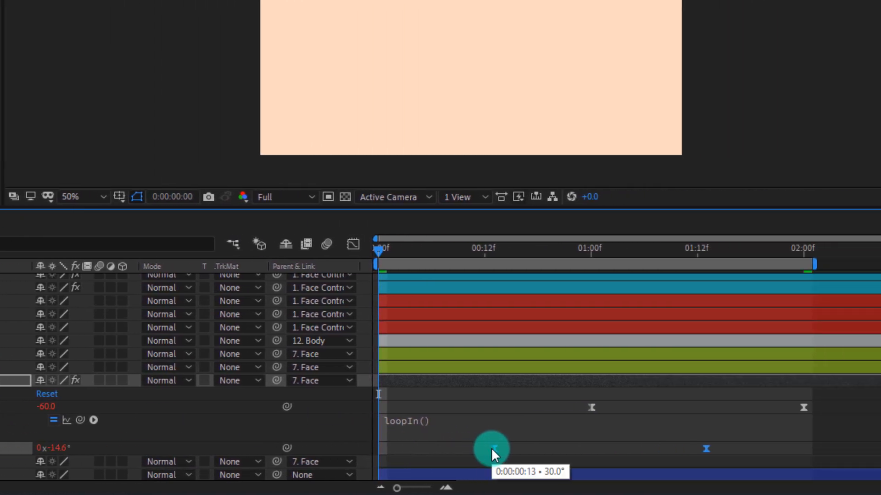
click(484, 248)
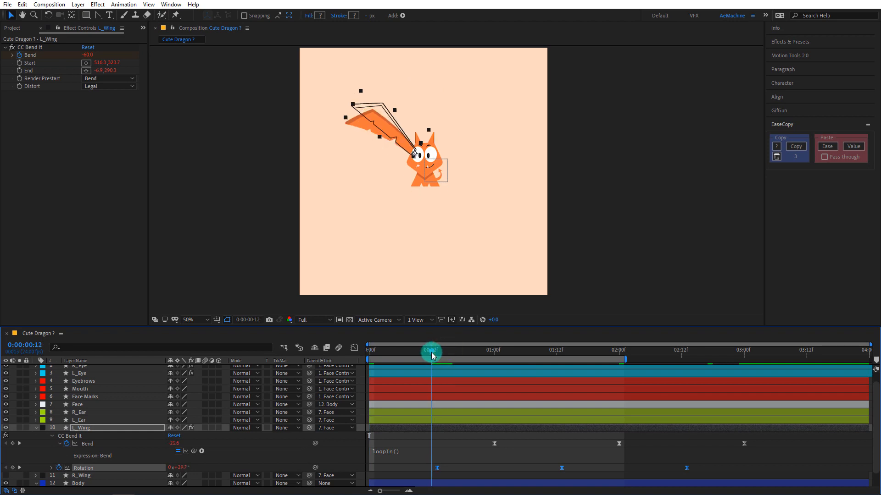
drag(437, 468, 432, 470)
key(space)
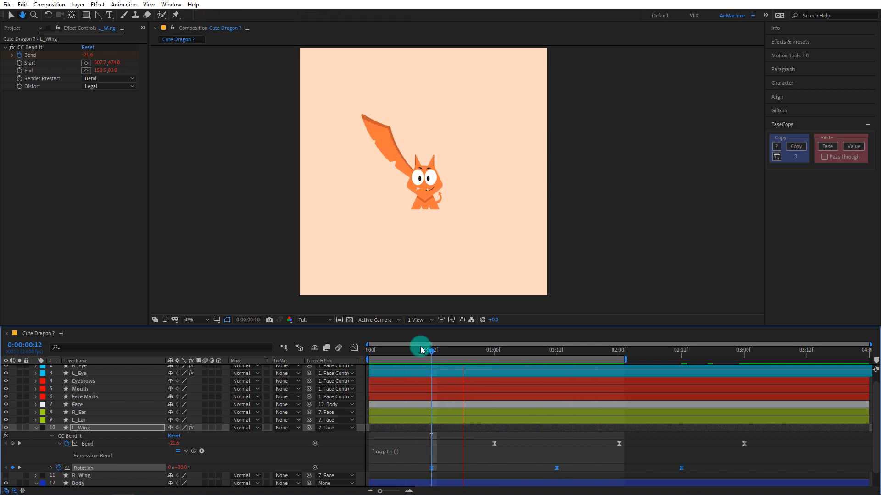
key(space)
drag(378, 352, 496, 371)
key(space)
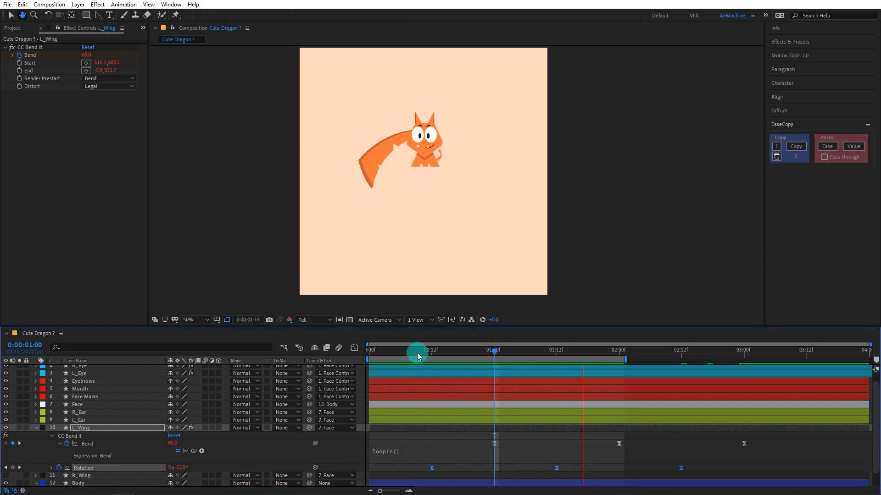
drag(416, 350, 358, 364)
- Lengthen both handles of the Body layer's middle Y Position keyframe in the value graph and preview the flight
scroll(121, 435, down, 2)
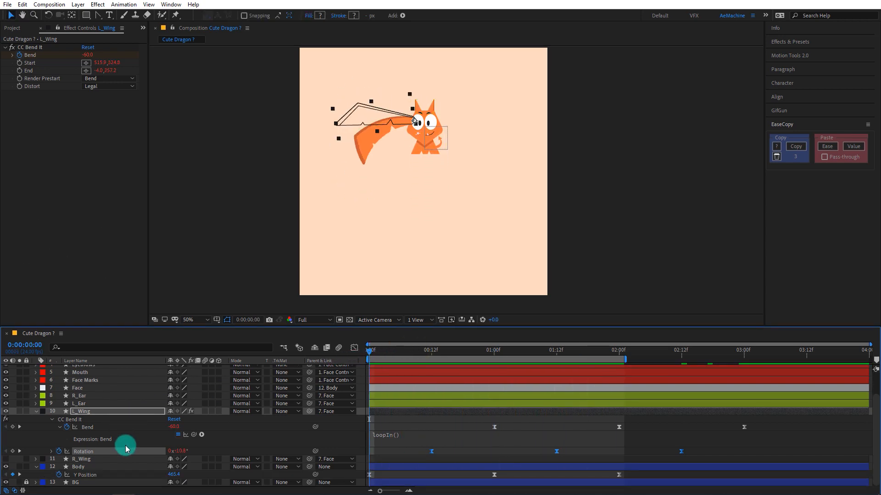
click(82, 468)
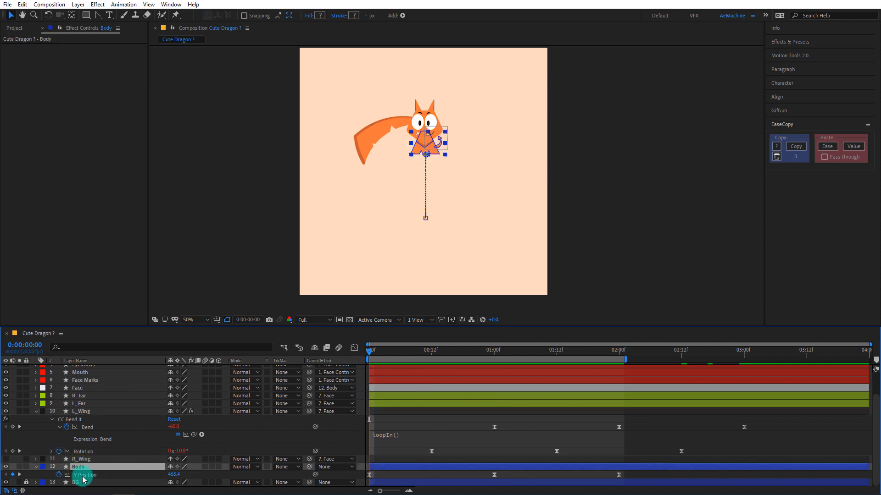
click(83, 477)
click(353, 348)
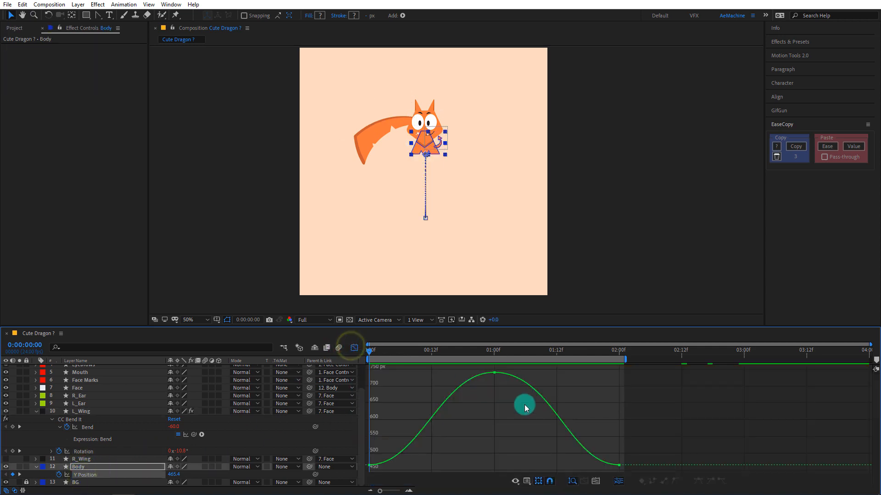
mouse_move(481, 376)
drag(469, 365, 429, 372)
drag(552, 373, 563, 374)
key(space)
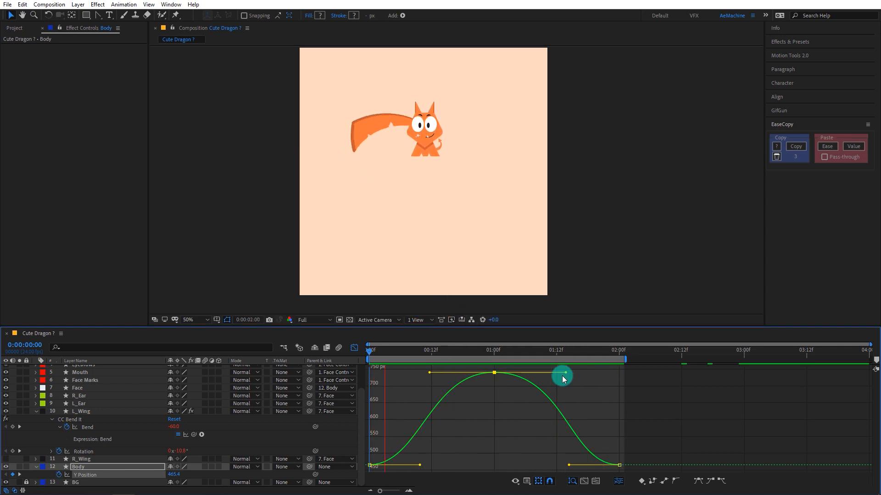
key(space)
- Shorten both handles of the middle Body Y Position keyframe slightly, leave the graph view, and play the animation from the start
drag(563, 376, 561, 376)
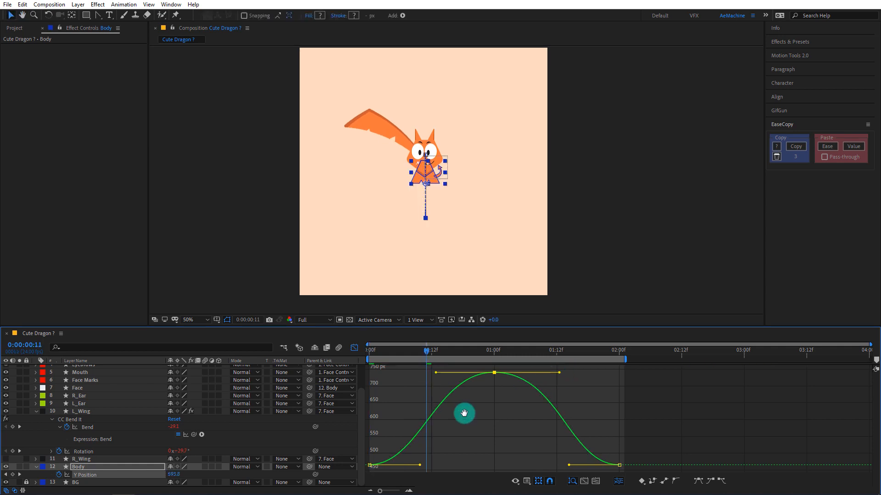
key(space)
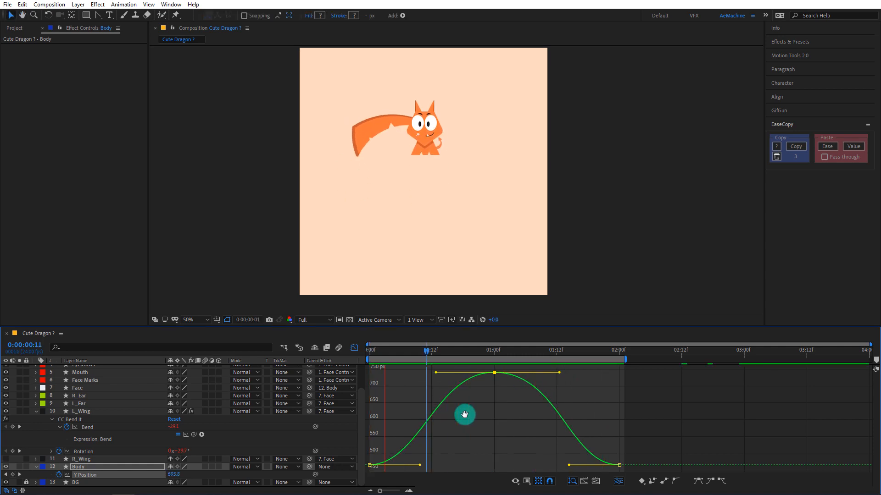
click(356, 349)
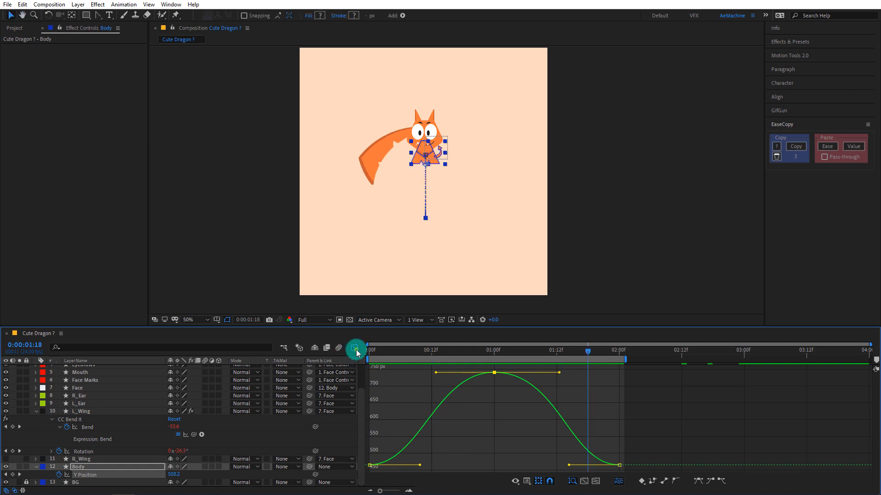
click(354, 348)
drag(421, 351, 378, 360)
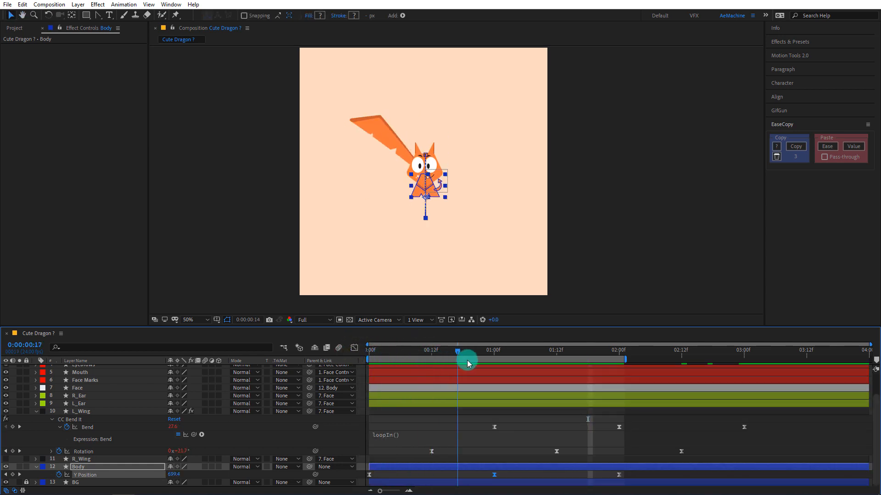
drag(492, 366, 345, 375)
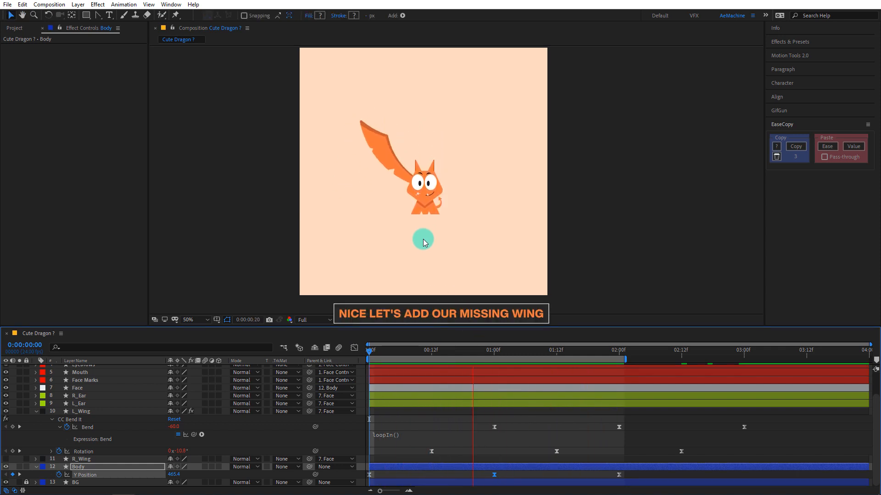
key(space)
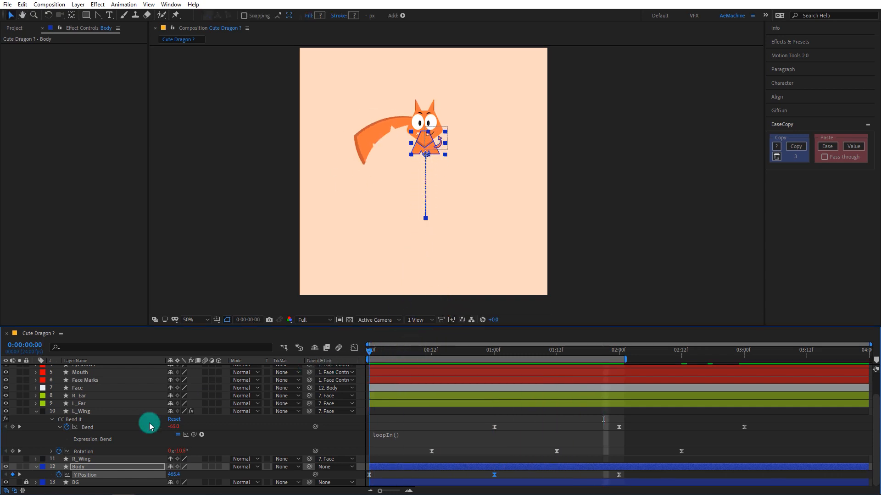
- Apply the Mirror effect to the L_Wing layer, place its Reflection Center at 542, 316 on the face, and preview the flap
click(102, 418)
key(ctrl+space)
text(m)
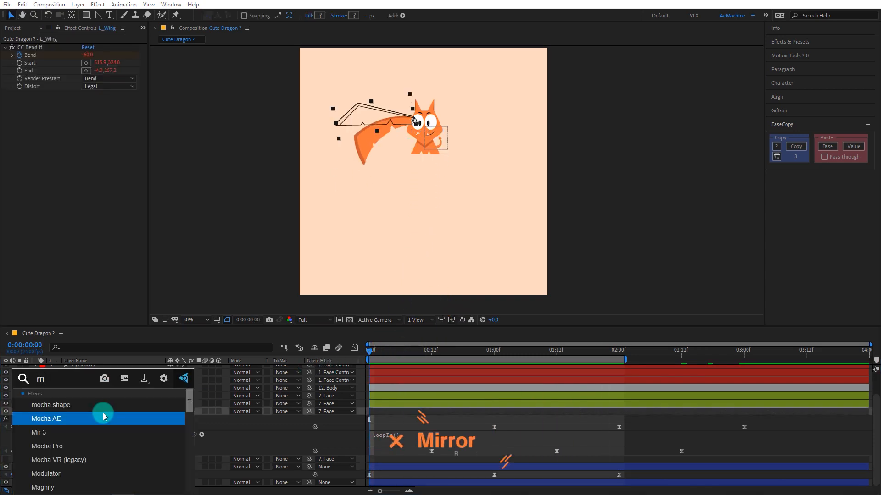
text(irr)
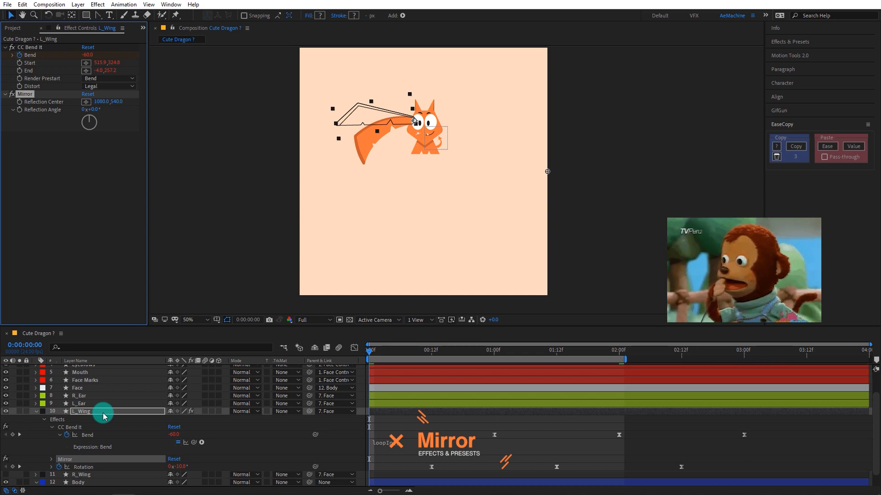
click(86, 101)
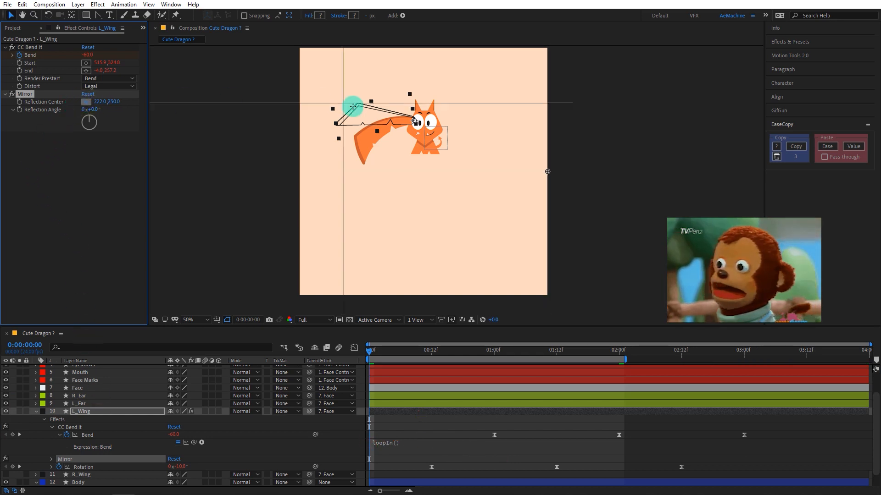
click(424, 120)
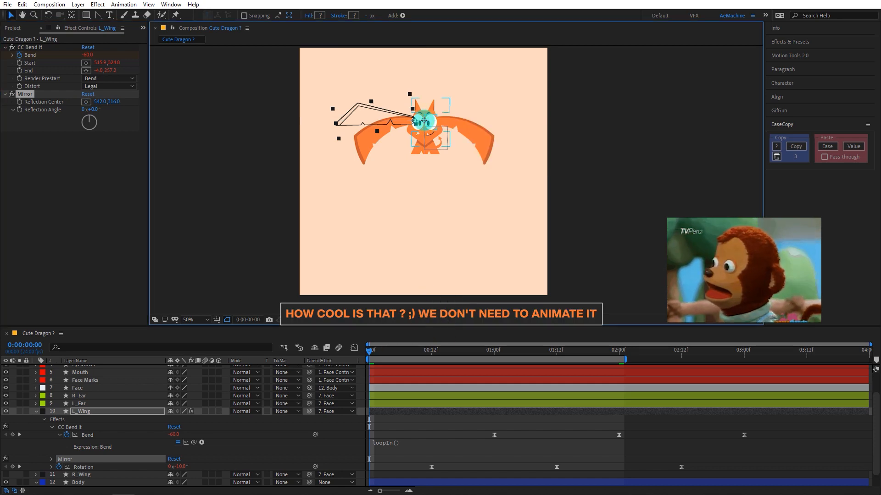
key(space)
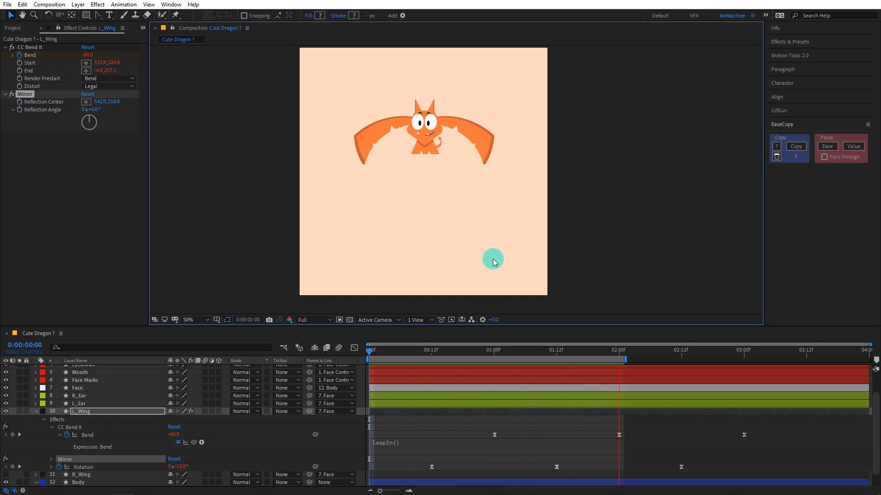
- Shift the L_Wing Rotation keyframes to start at 0:00:00:17, preview the flap, and collapse the layer's properties
click(477, 362)
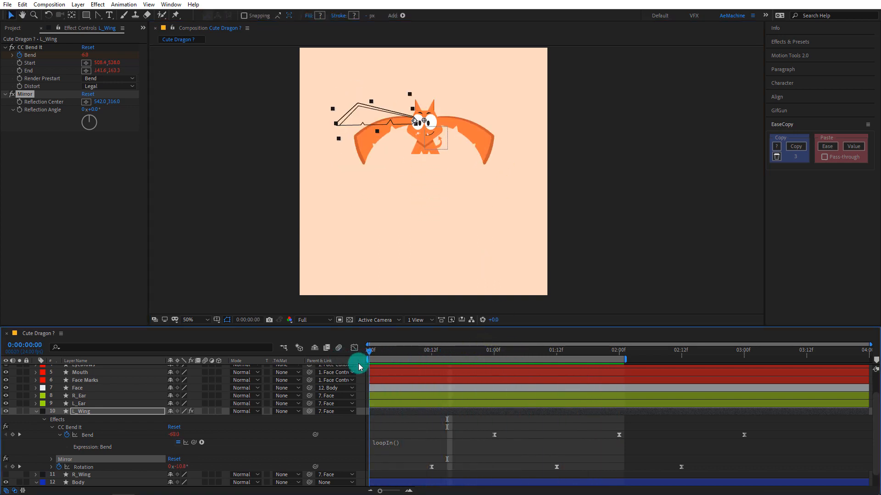
key(Page_Down)
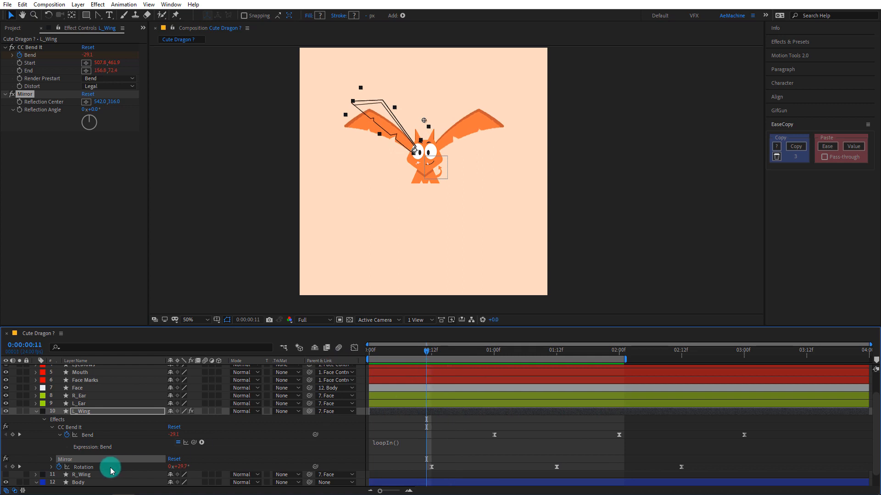
click(83, 469)
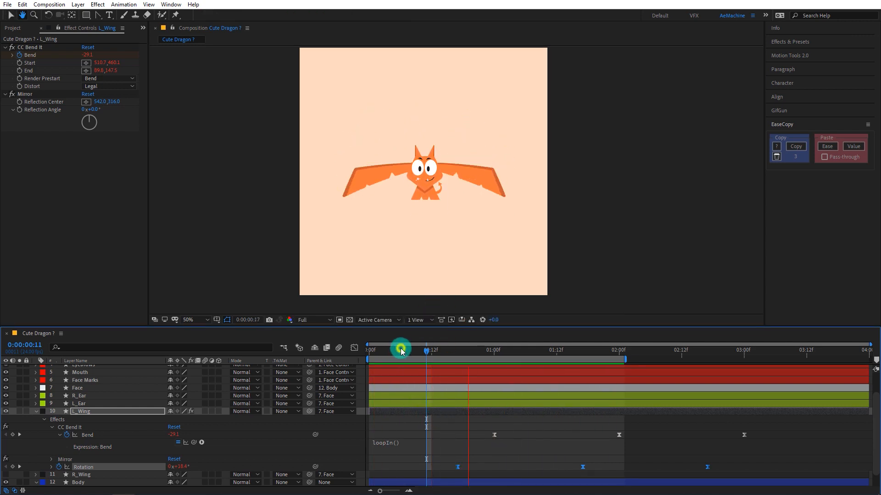
drag(400, 351, 15, 417)
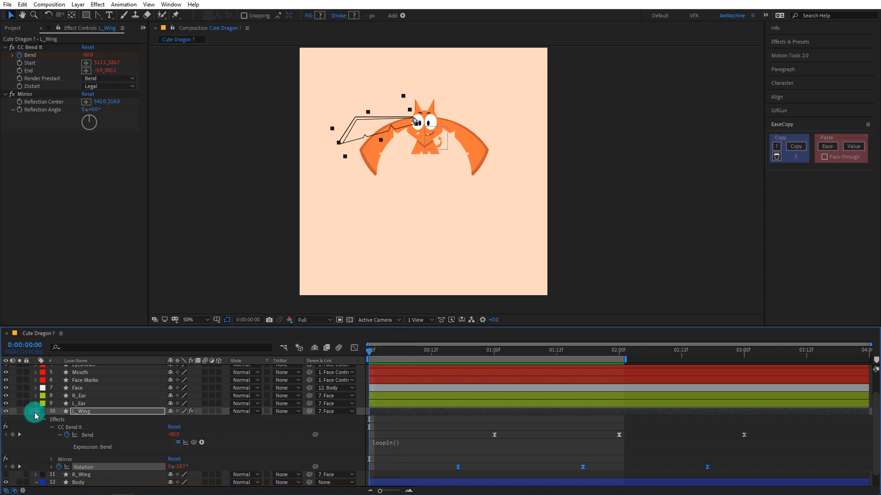
click(35, 412)
- Separate the Face Controller's Position dimensions and add a Y Position keyframe at 0:00:00:00
click(88, 369)
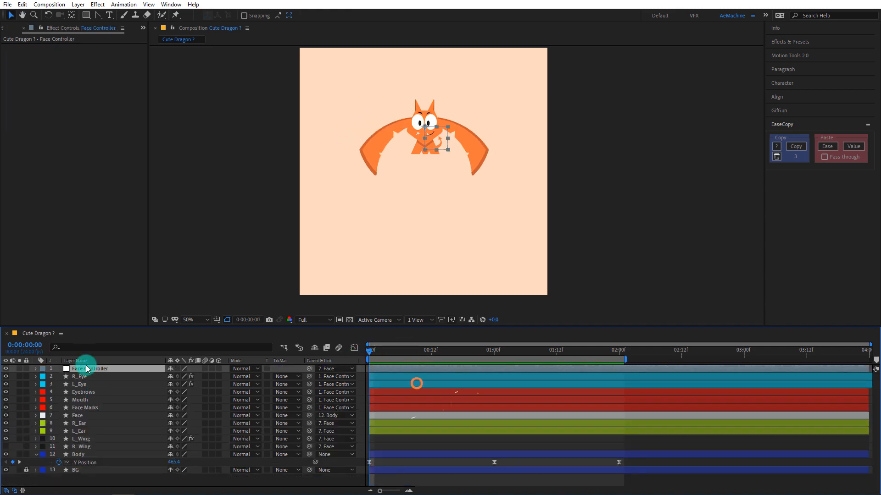
key(p)
scroll(422, 139, up, 1)
drag(455, 176, 480, 242)
right_click(76, 377)
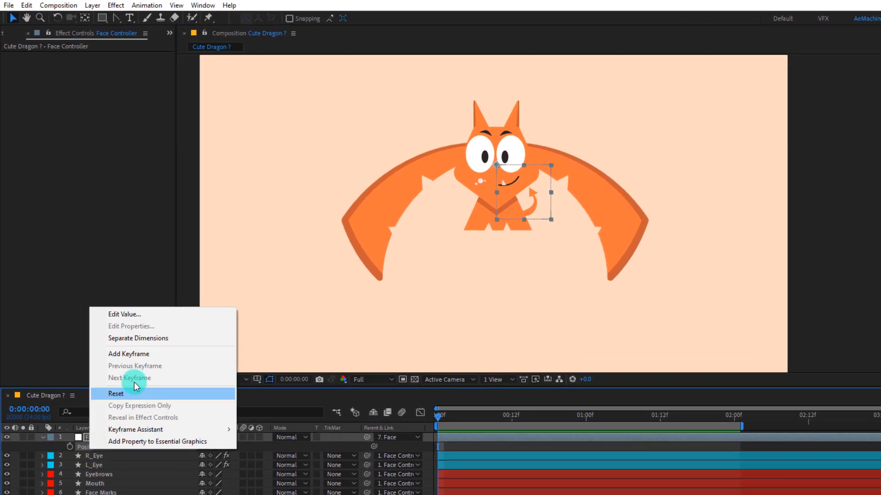
click(122, 288)
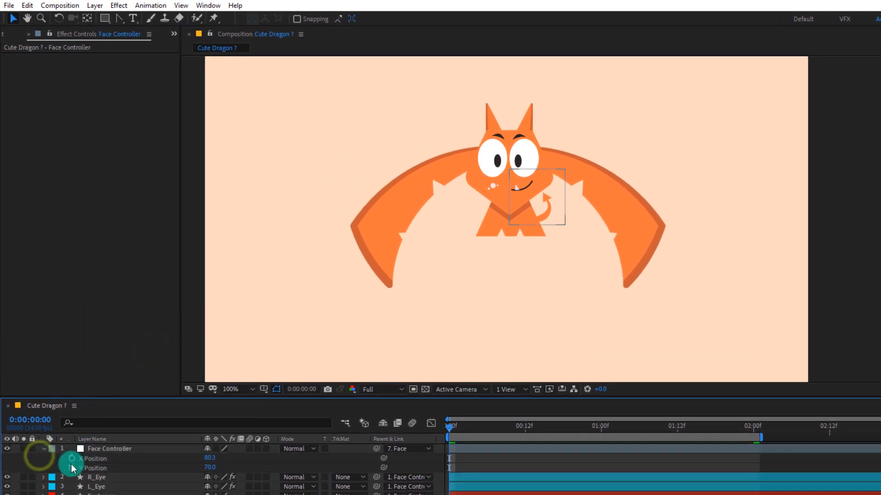
click(95, 468)
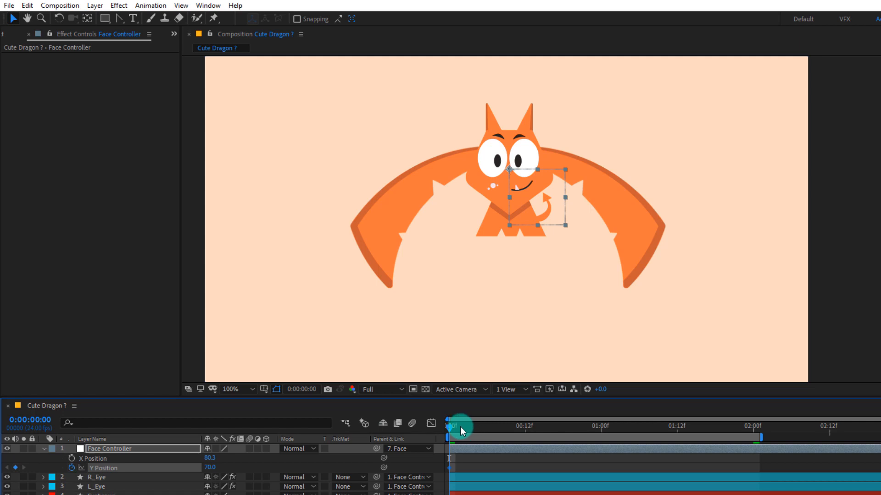
- Add a Face Controller Y Position keyframe at 0:00:01:00 with the value 81.4
drag(461, 427, 601, 453)
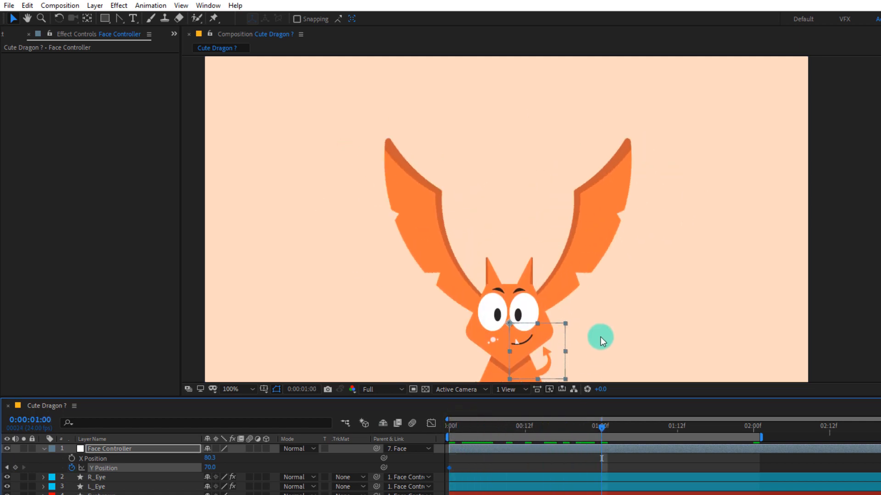
drag(601, 339, 601, 204)
click(217, 447)
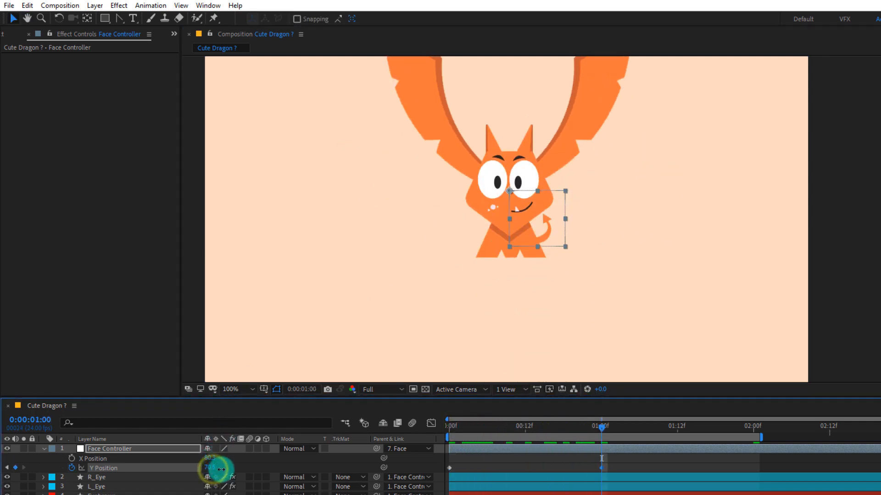
drag(212, 472, 262, 470)
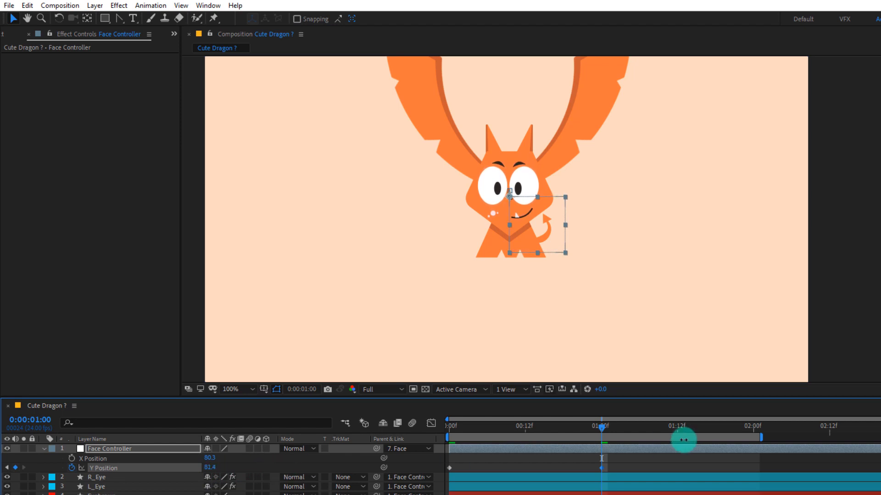
- Set the Face Controller's starting Y Position to 67.3, with a matching keyframe at 0:00:02:00, and return to the start
drag(604, 428, 752, 440)
click(534, 461)
drag(526, 283, 537, 424)
drag(211, 472, 122, 457)
click(327, 465)
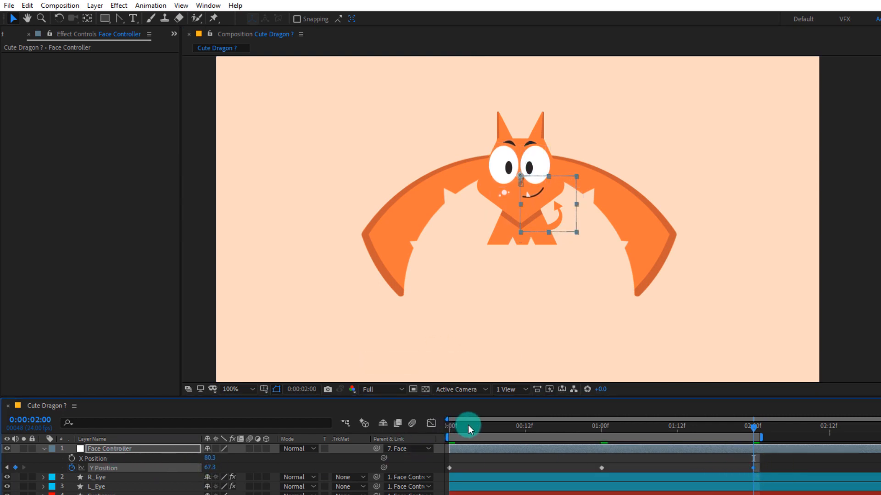
drag(468, 426, 428, 430)
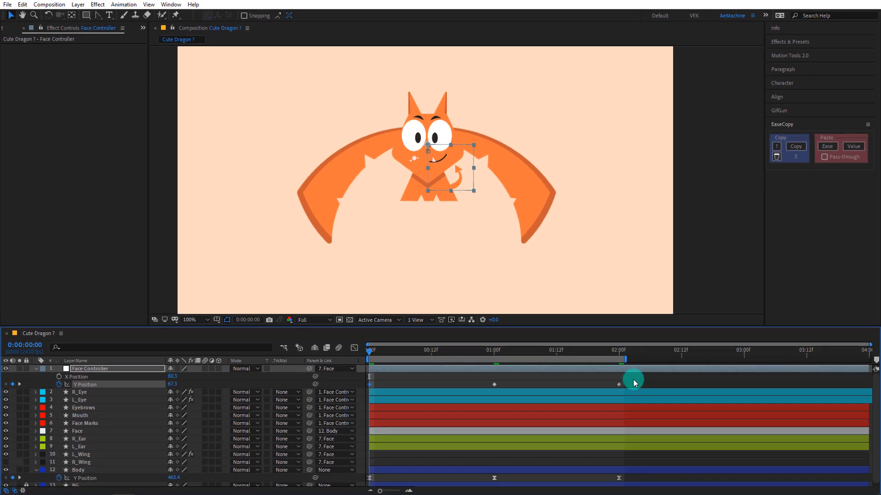
- Try to paste the stored ease onto the Face Controller's three Y Position keyframes with EaseCopy
drag(633, 379, 353, 393)
click(827, 146)
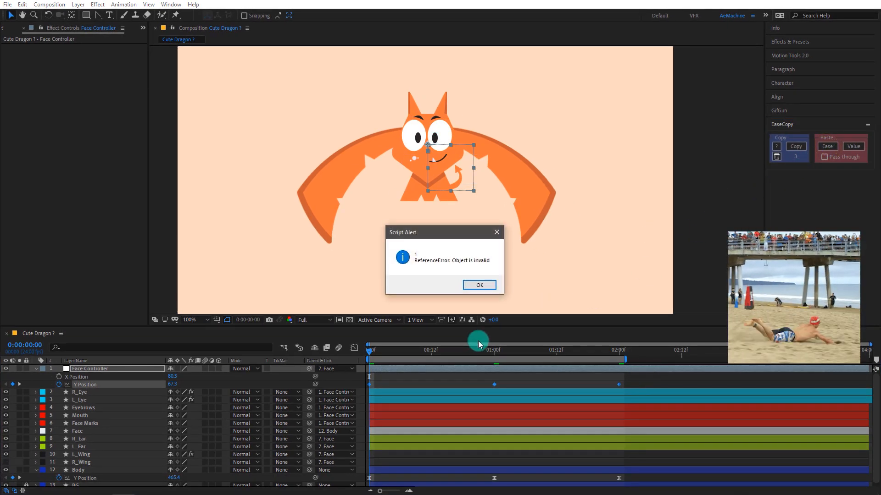
click(468, 285)
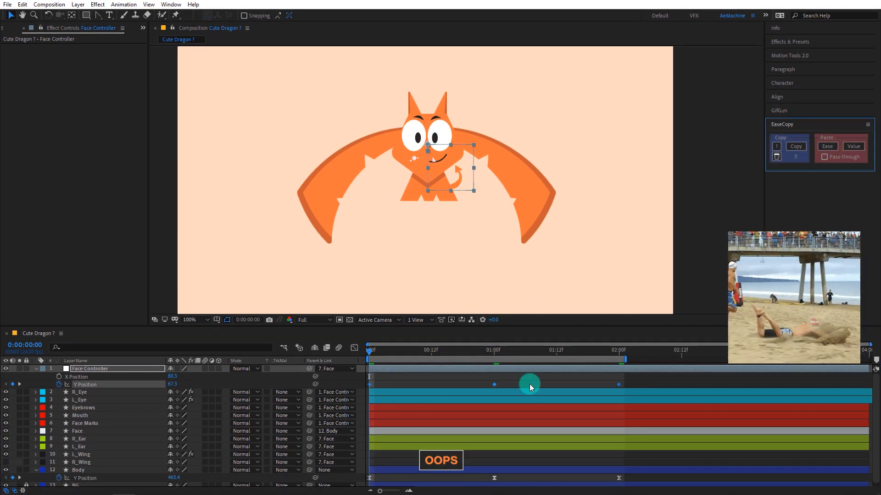
- Copy the ease from the Body's Y Position keyframes onto the Face Controller's Y Position keyframes, check the value curve, and preview
drag(644, 478, 333, 482)
click(796, 146)
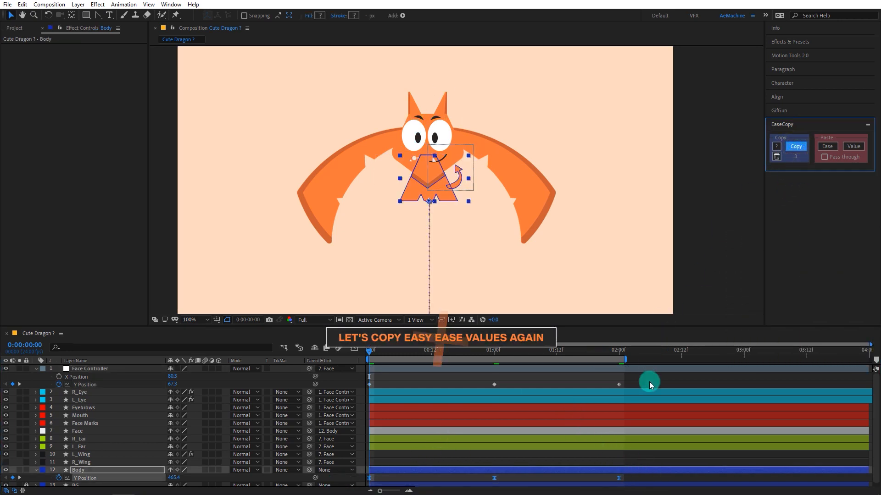
drag(649, 382, 335, 400)
click(826, 147)
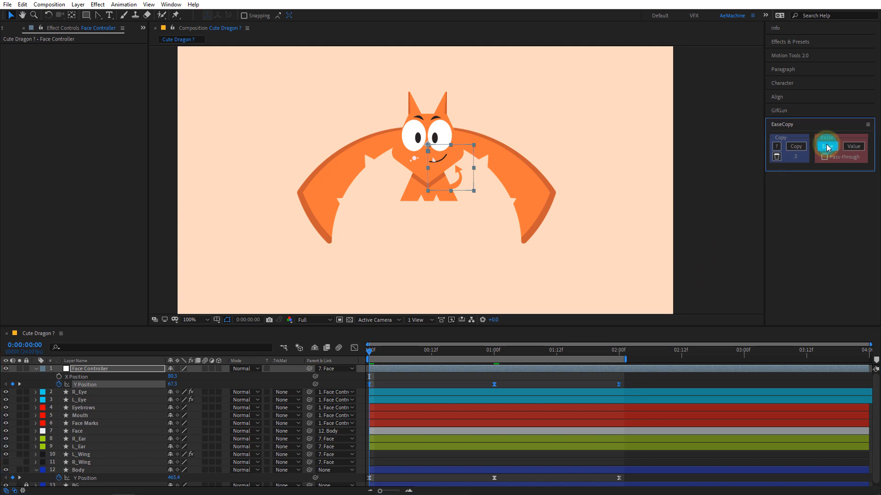
click(356, 349)
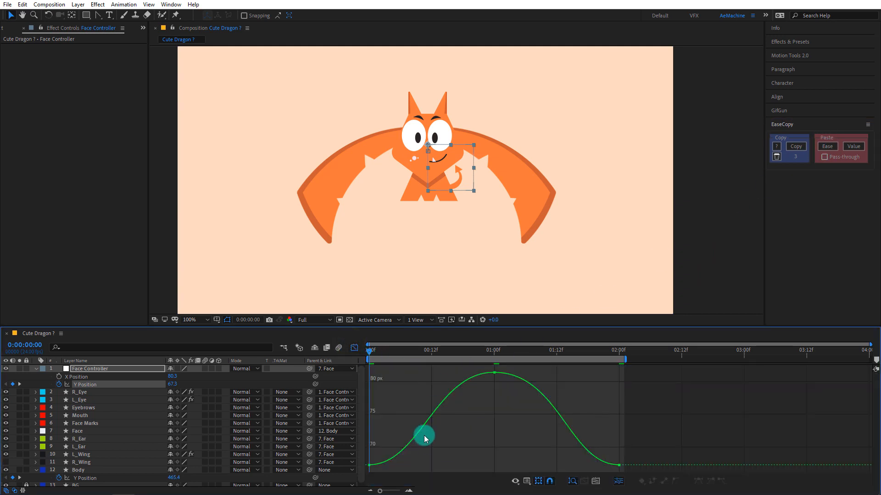
click(355, 349)
key(space)
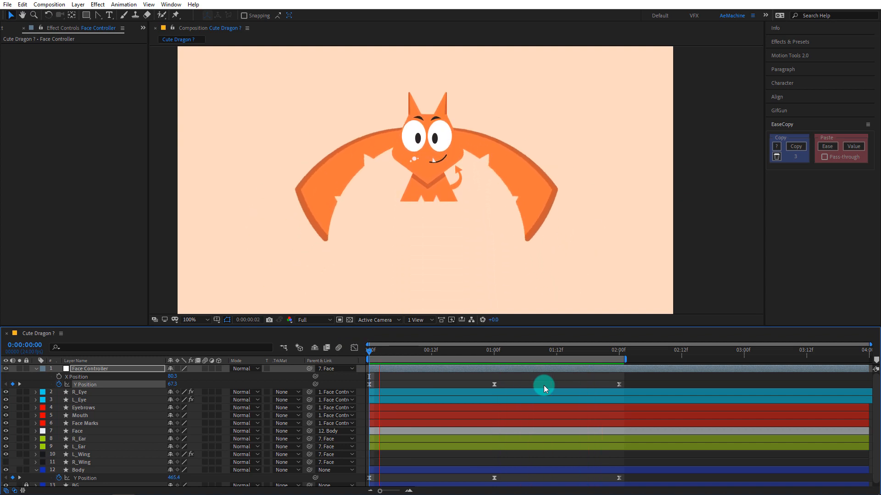
key(space)
- Copy only the expression from L_Wing's Rotation and paste it onto the Face Controller's Y Position
scroll(101, 432, down, 2)
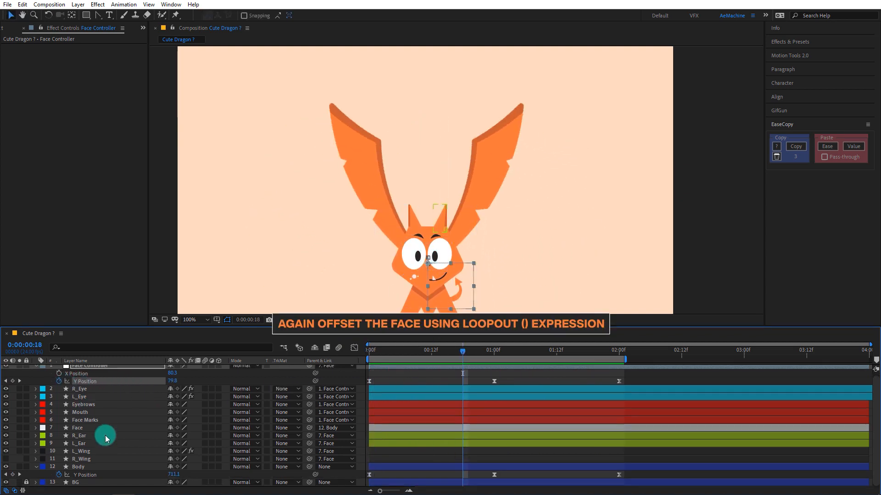
click(89, 452)
key(u)
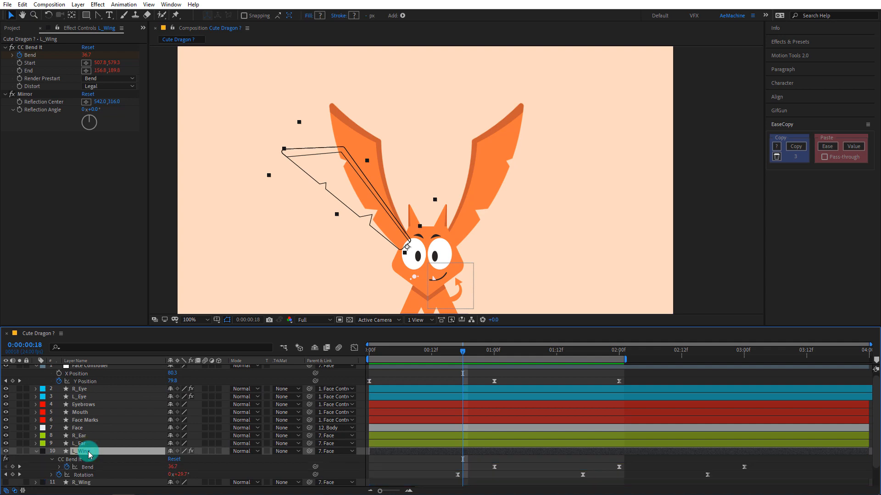
right_click(87, 475)
click(121, 437)
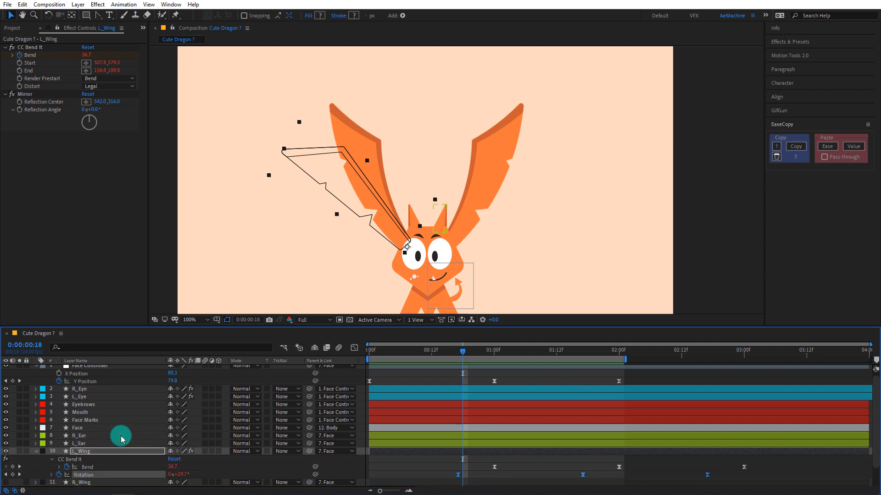
click(87, 382)
key(ctrl+v)
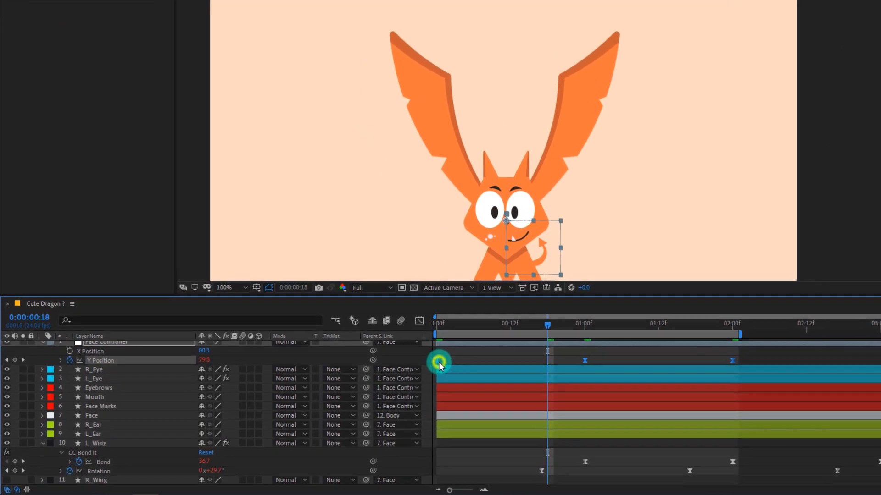
- Offset the Face Controller's Y Position keyframes to start at 0:00:00:04 and preview the animation
drag(438, 362, 464, 362)
click(443, 324)
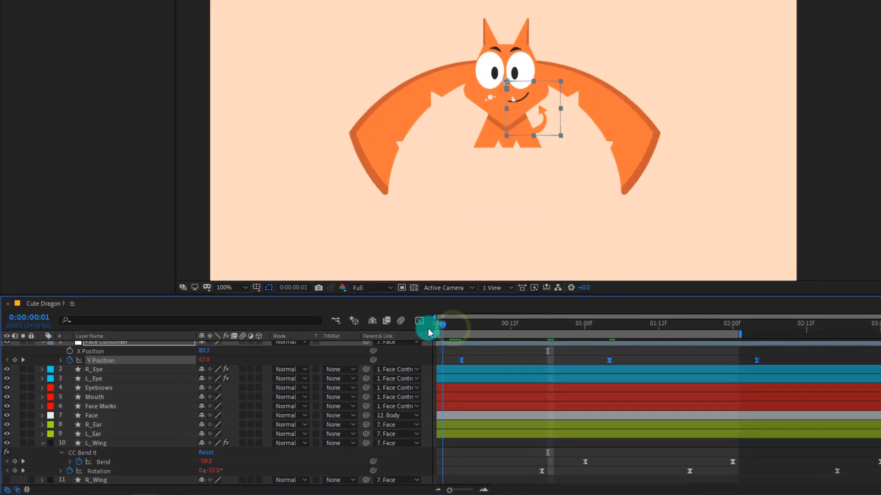
key(space)
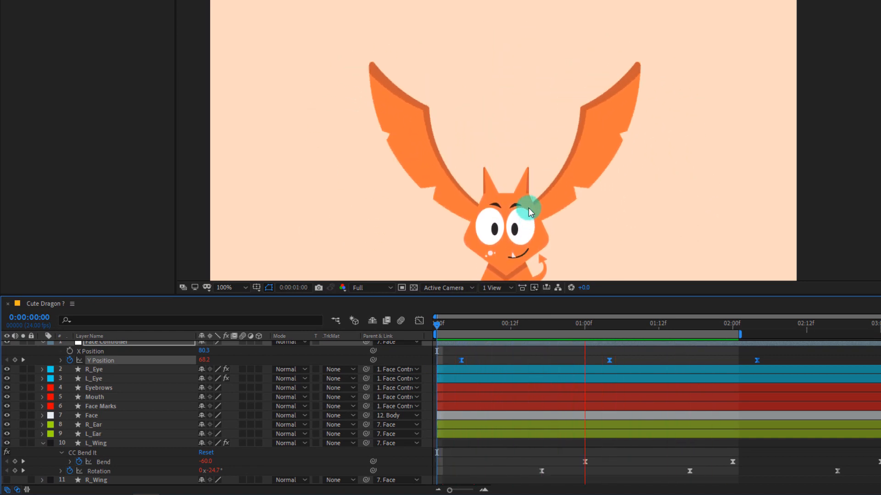
key(space)
scroll(560, 170, down, 2)
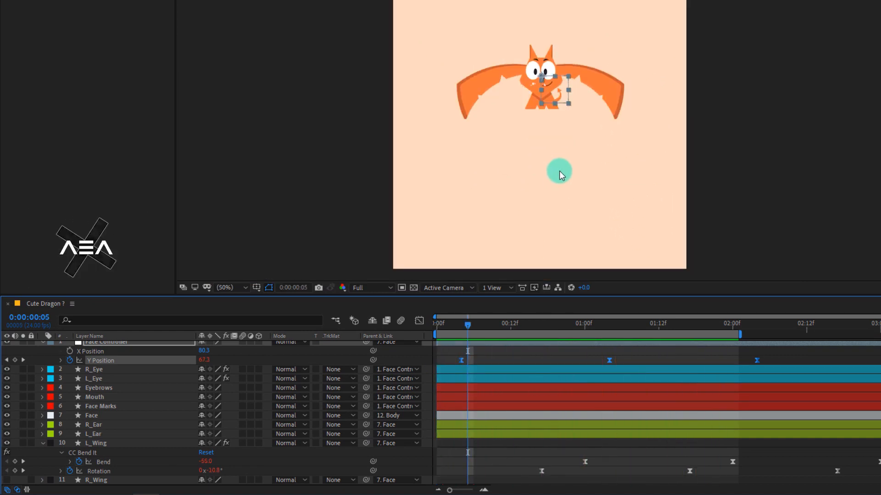
key(space)
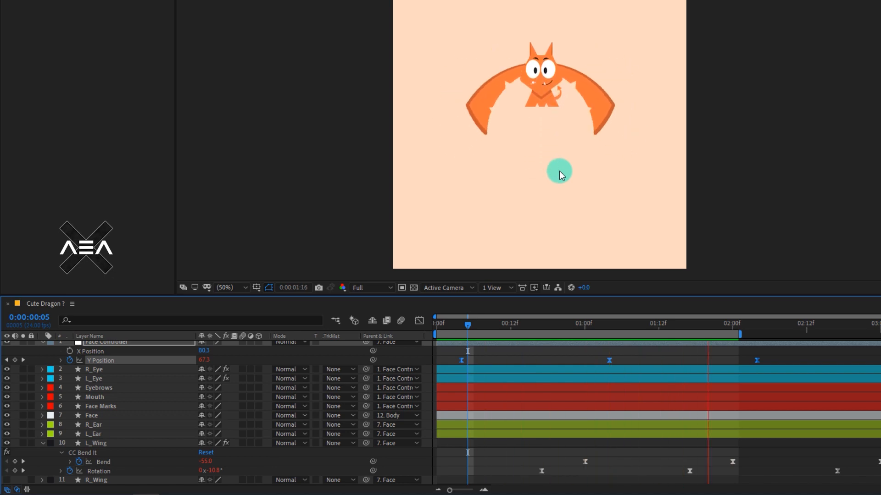
key(space)
- Delay the Face Controller's Y Position keyframes further to start at 0:00:00:06, preview, and return to the first frame
mouse_move(457, 362)
mouse_down()
mouse_move(482, 362)
mouse_move(473, 361)
mouse_up()
key(space)
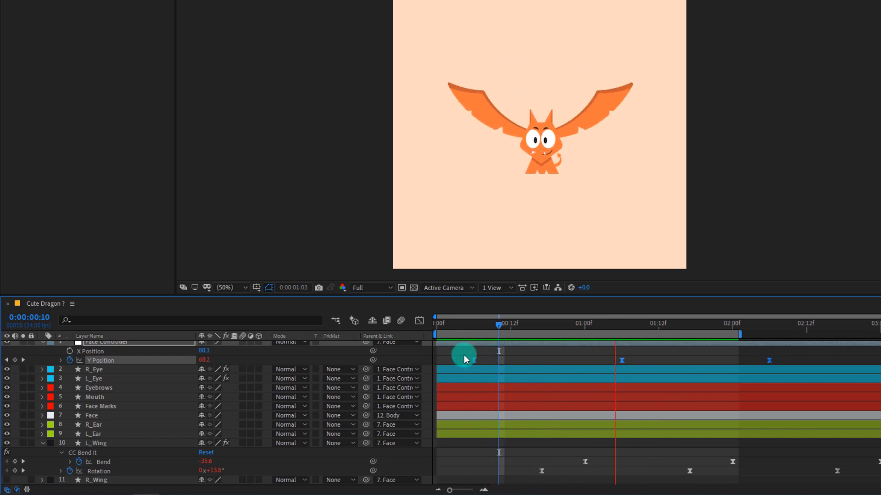
drag(493, 325, 420, 335)
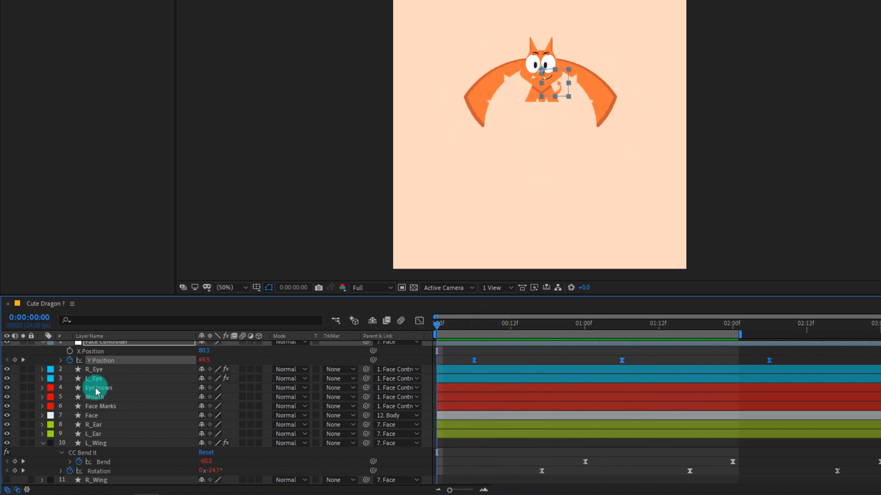
- Reveal the Face layer's Position, separate its dimensions, and add a Y Position keyframe at the first frame
click(112, 416)
key(p)
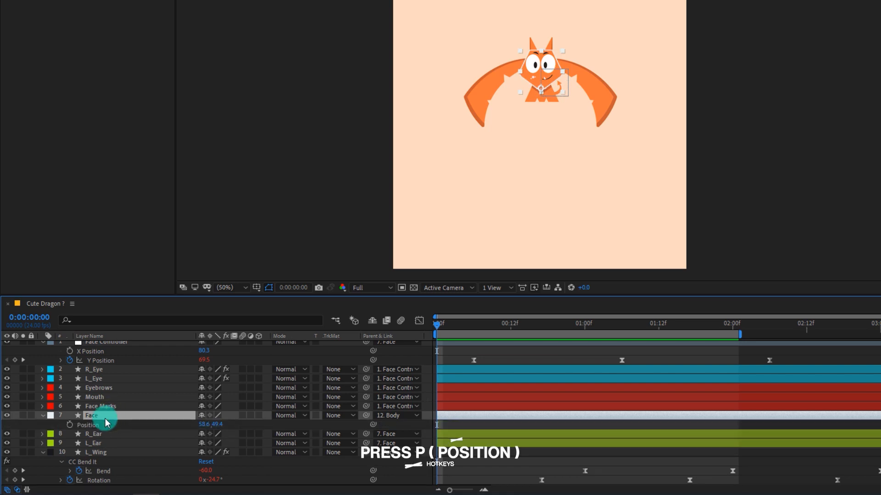
right_click(90, 428)
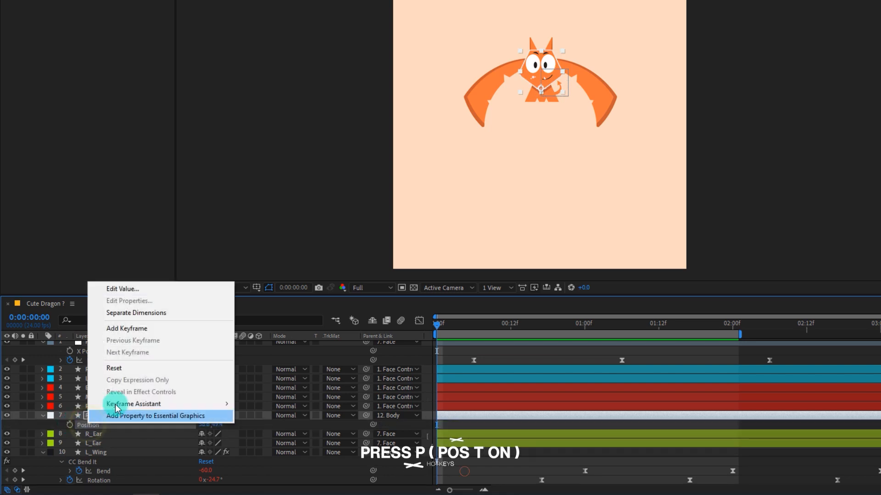
click(133, 310)
click(70, 433)
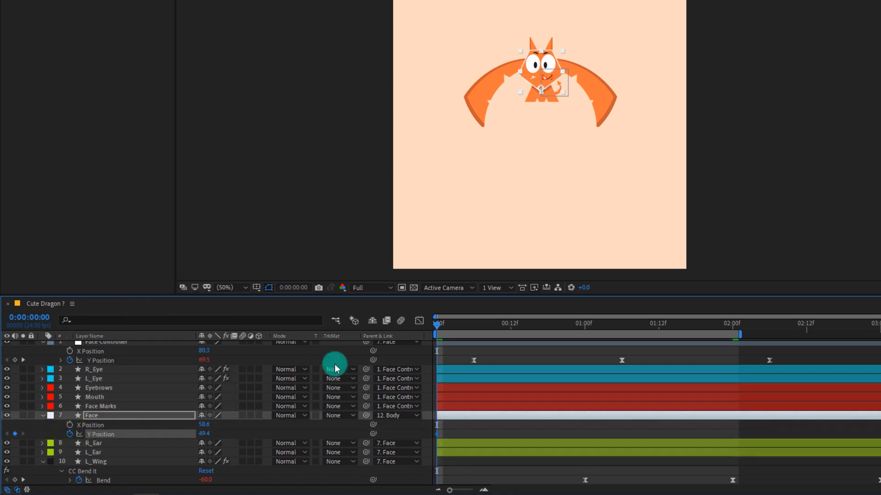
- Set the Face layer's Y Position to 59.6 at 0:00:01:00
drag(455, 329, 581, 359)
scroll(525, 173, up, 2)
scroll(525, 174, up, 2)
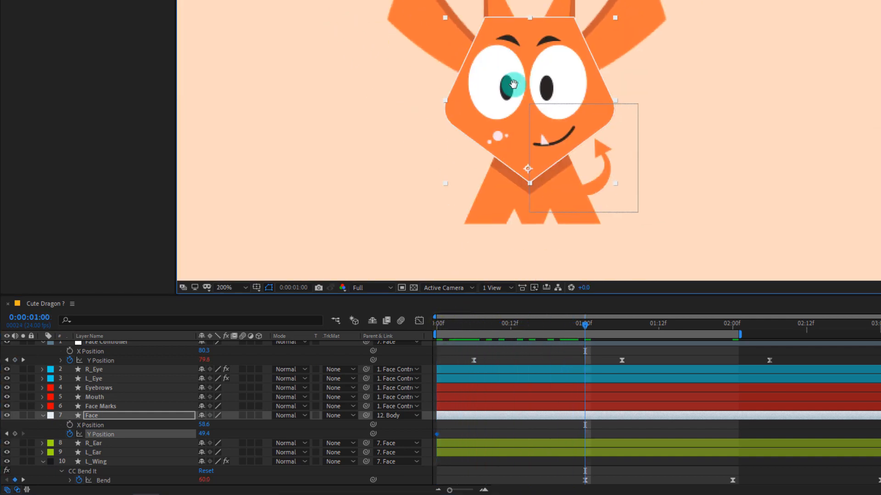
drag(202, 438, 257, 437)
click(580, 359)
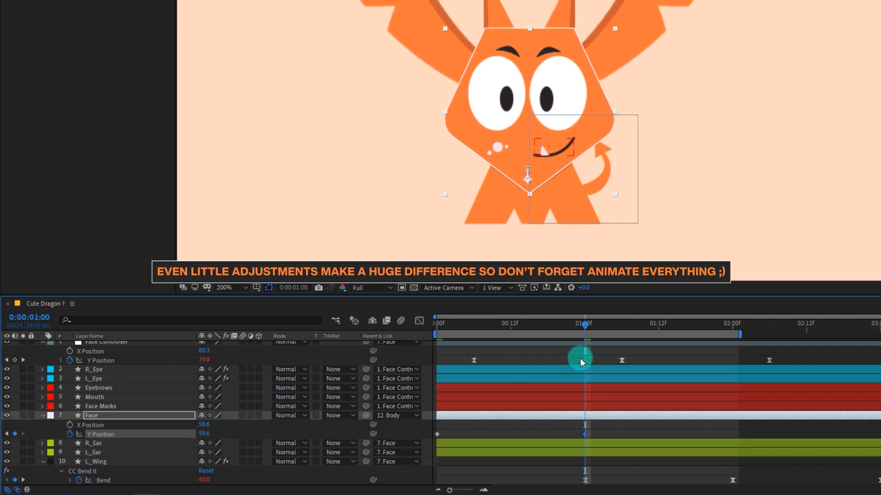
- Copy the Face's first Y Position keyframe to 0:00:02:00 and paste the copied ease onto all three keyframes
drag(596, 323, 733, 325)
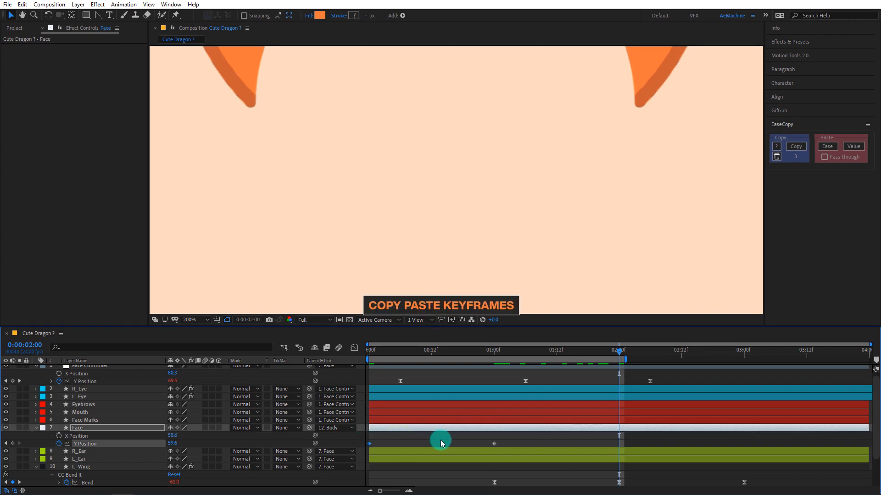
key(ctrl+v)
drag(643, 435, 360, 448)
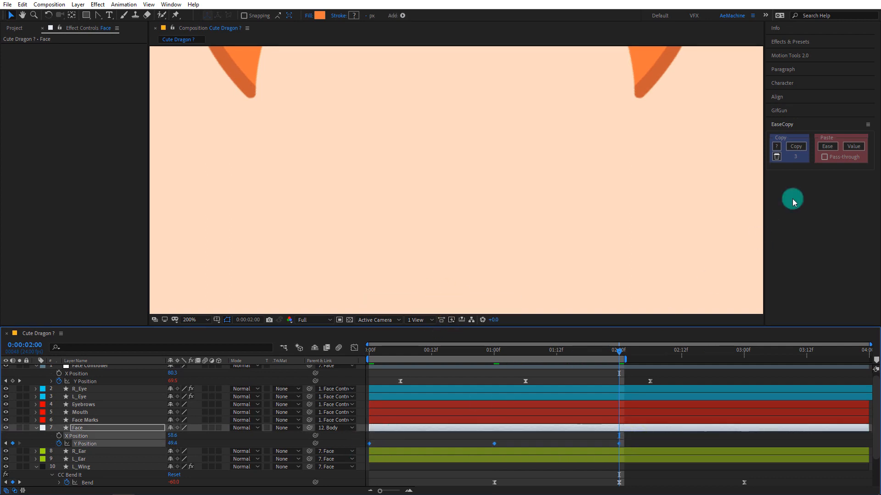
click(830, 147)
scroll(548, 205, down, 2)
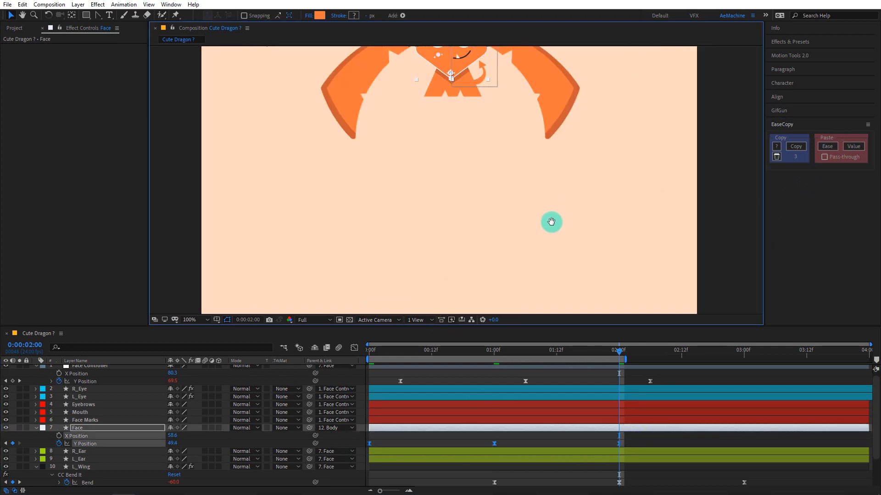
drag(550, 220, 554, 284)
key(v)
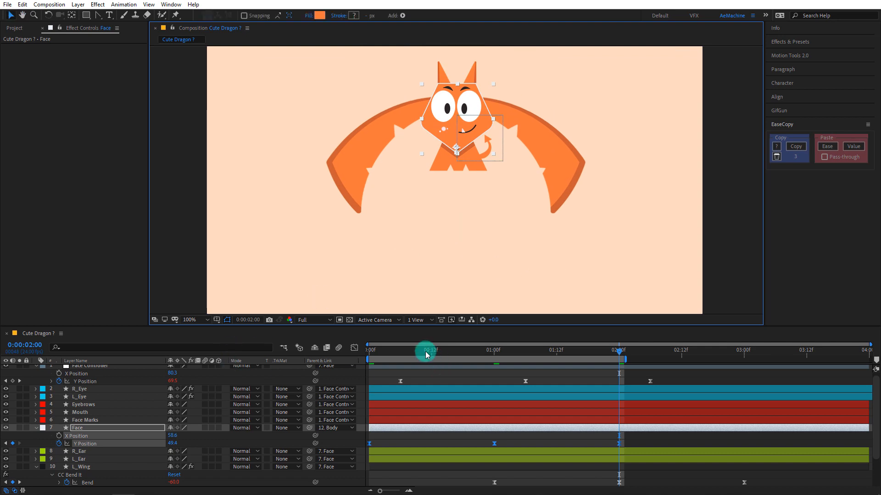
- Go to 0:00:01:00, check the face against the body, and expand the Body layer's shape contents
drag(425, 352, 493, 366)
click(487, 286)
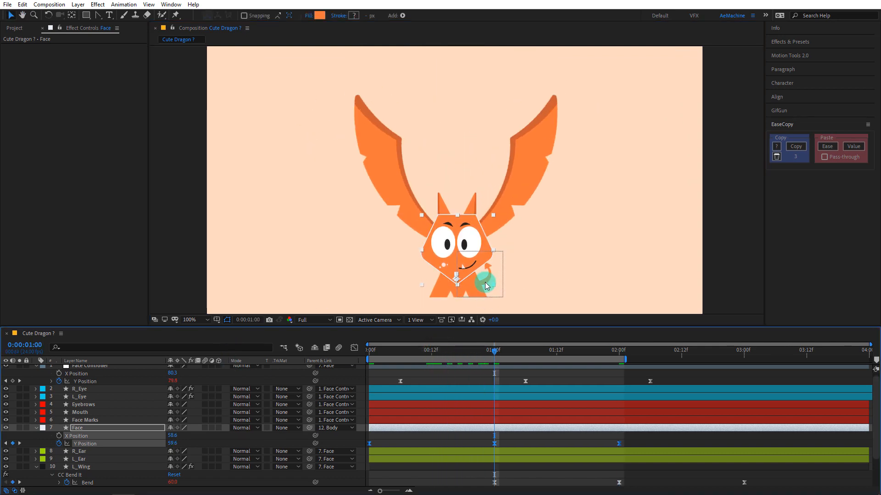
drag(454, 279, 460, 216)
scroll(461, 217, up, 1)
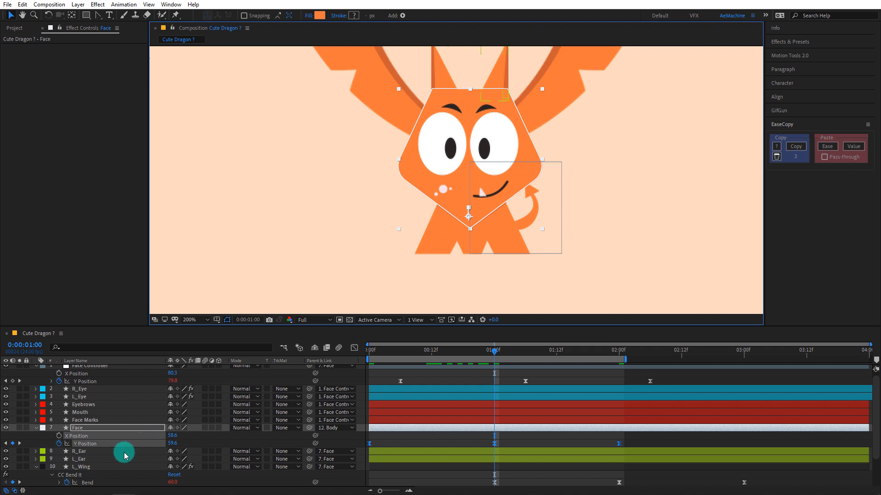
scroll(124, 456, down, 2)
click(67, 468)
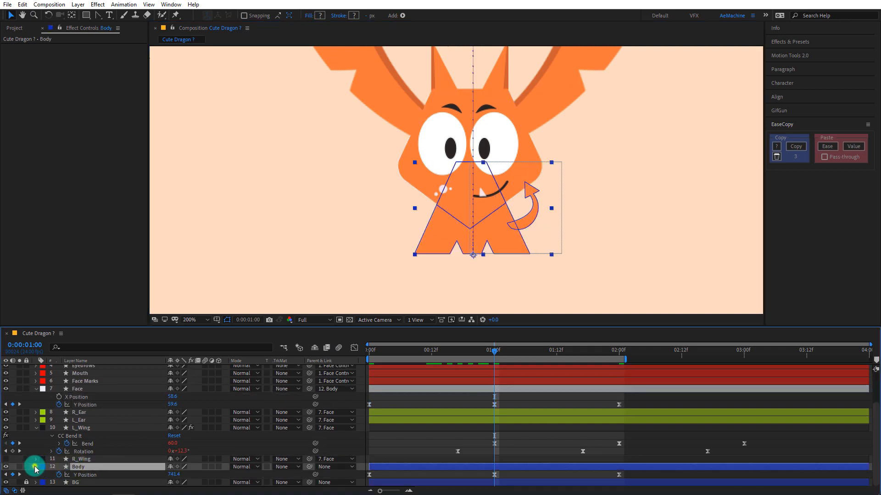
click(35, 467)
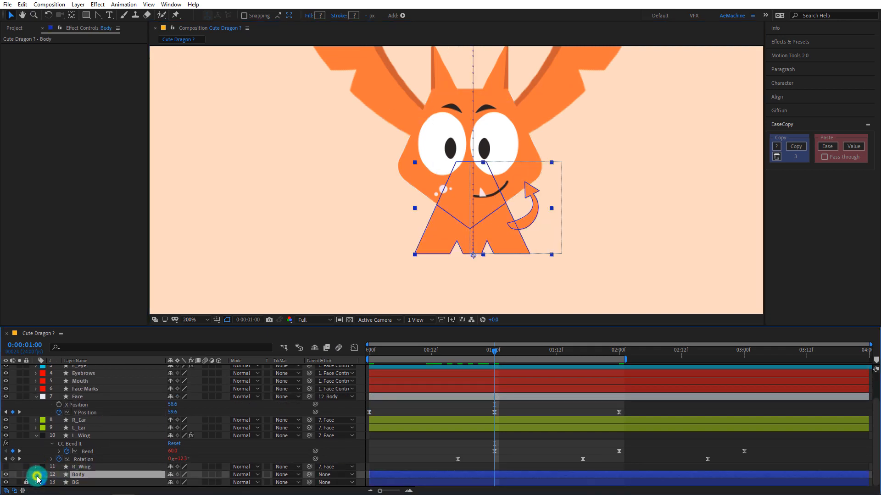
click(36, 476)
click(76, 475)
click(44, 428)
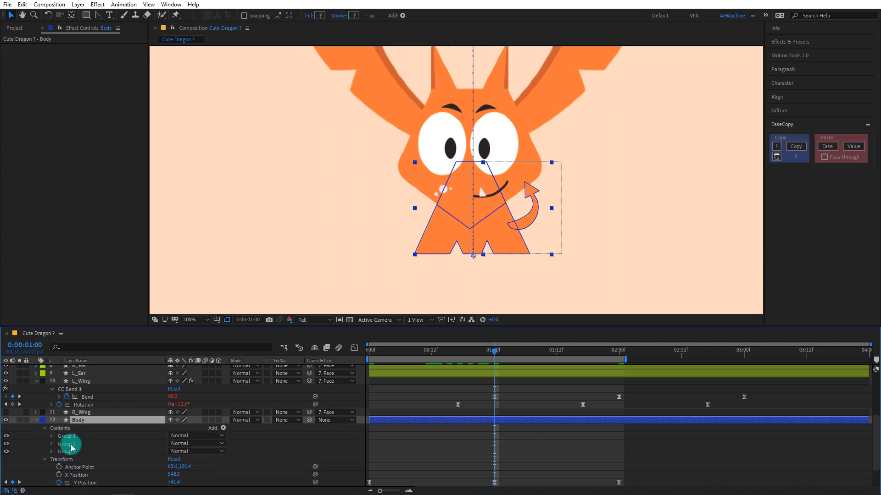
- Locate the neck shadow in the Body's Group 2 and keyframe its Path at the first frame
click(67, 437)
click(76, 445)
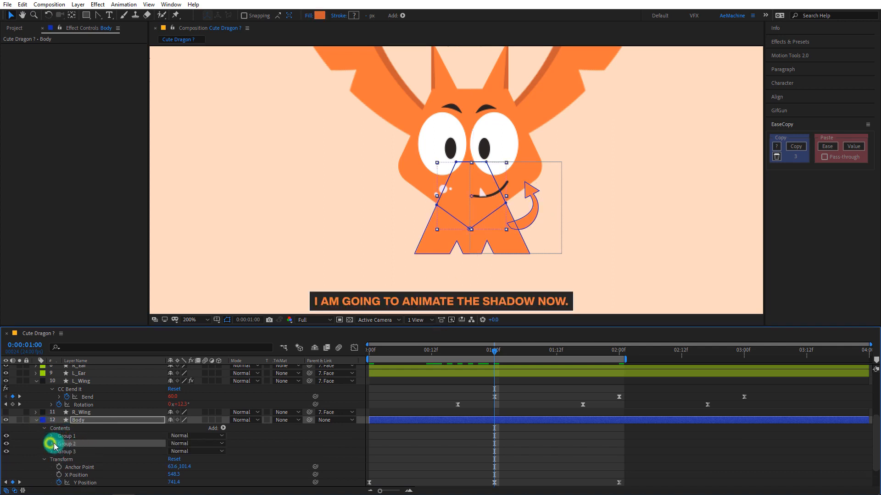
click(52, 444)
click(60, 452)
click(75, 459)
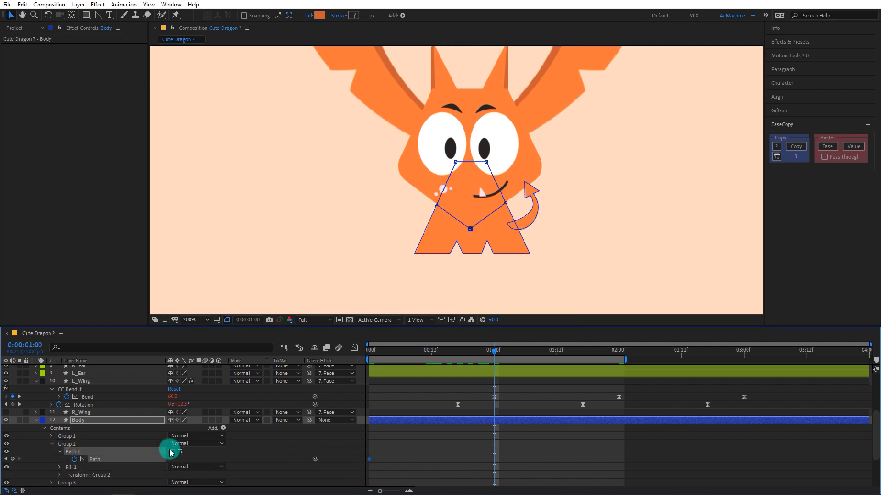
- Lower the shadow path's lower points at 0:00:01:00 to follow the face, and copy the first Path keyframe to 0:00:02:00
scroll(413, 289, up, 2)
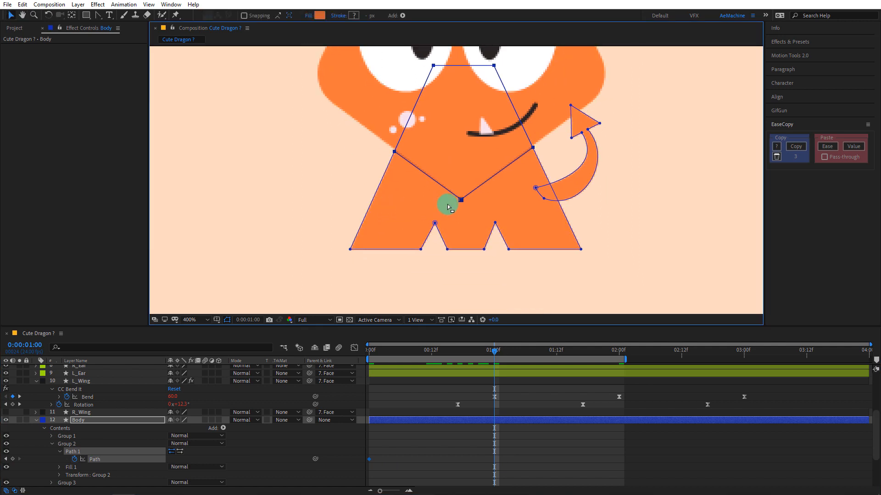
drag(460, 203, 462, 210)
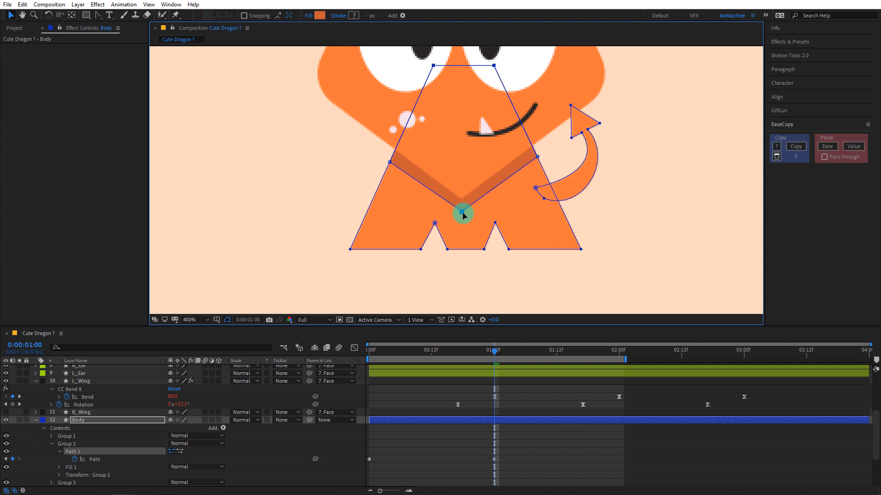
drag(576, 354, 617, 358)
drag(392, 460, 361, 464)
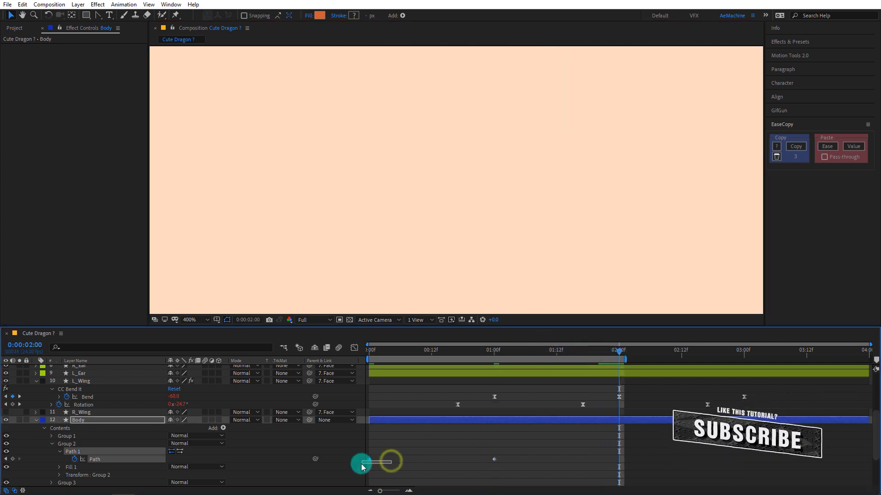
- Paste the copied ease onto the shadow's Path keyframes, preview the whole composition, and return to the first frame
drag(669, 450, 360, 465)
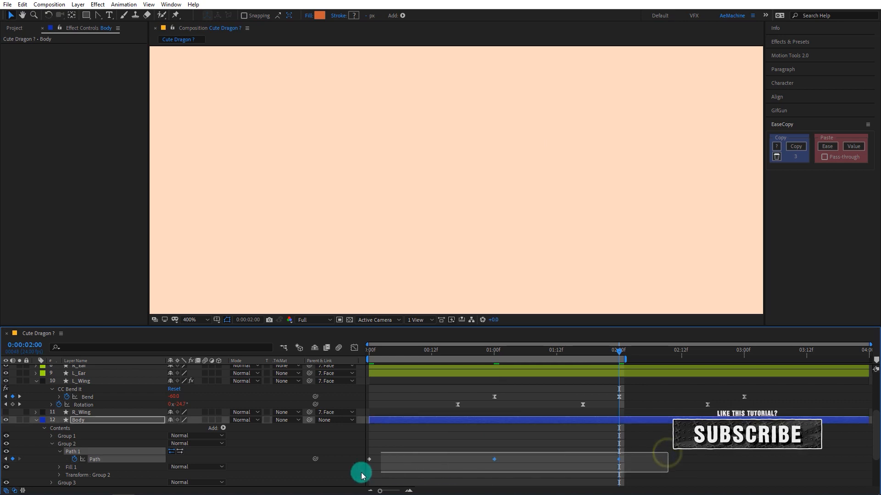
click(827, 145)
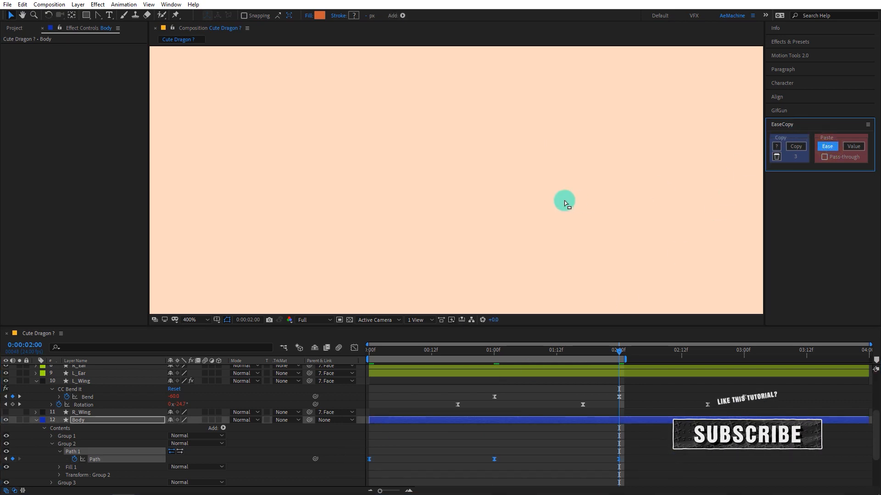
key(shift+slash)
key(space)
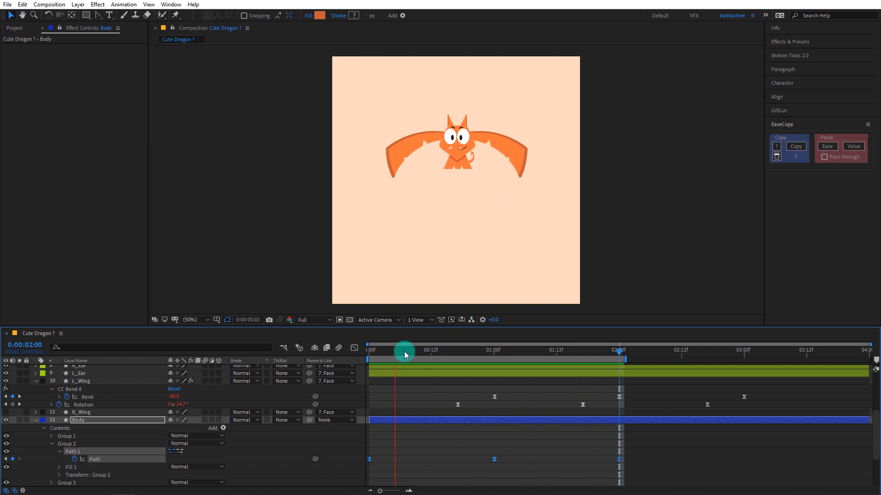
drag(397, 351, 369, 353)
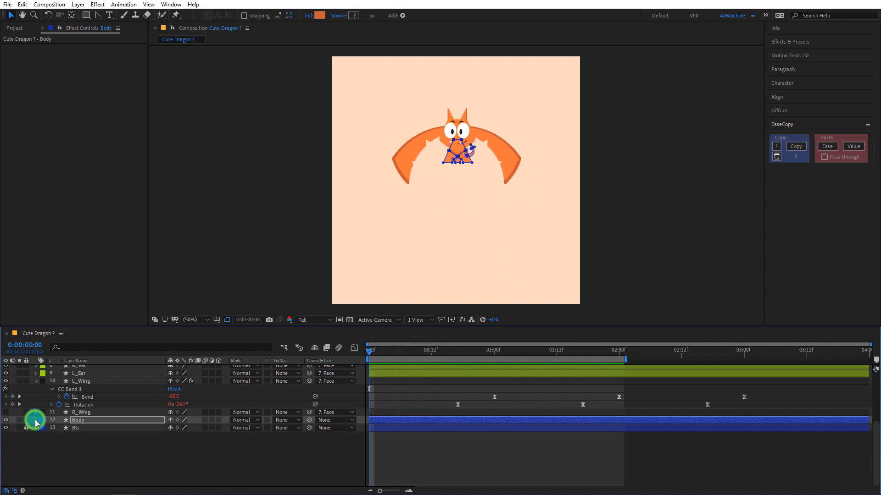
- Collapse the Body layer and add Rotation keyframes to R_Ear and L_Ear at the first frame
click(37, 423)
click(82, 428)
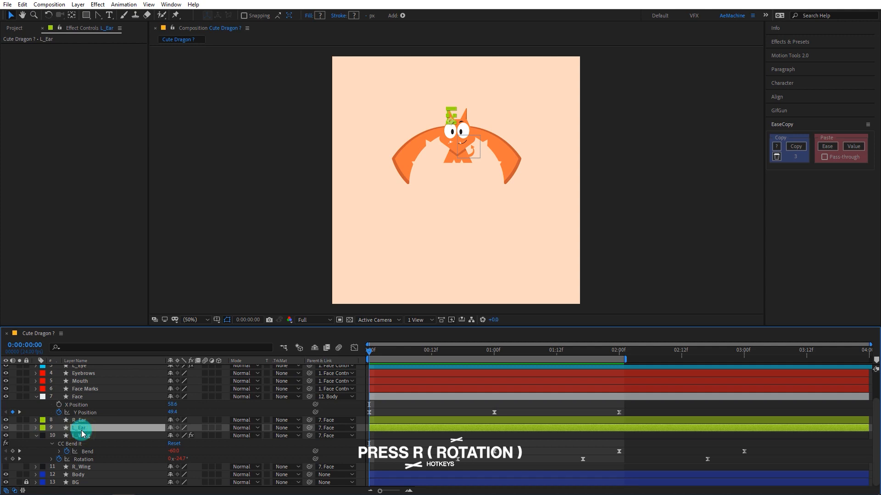
key(r)
click(76, 420)
key(r)
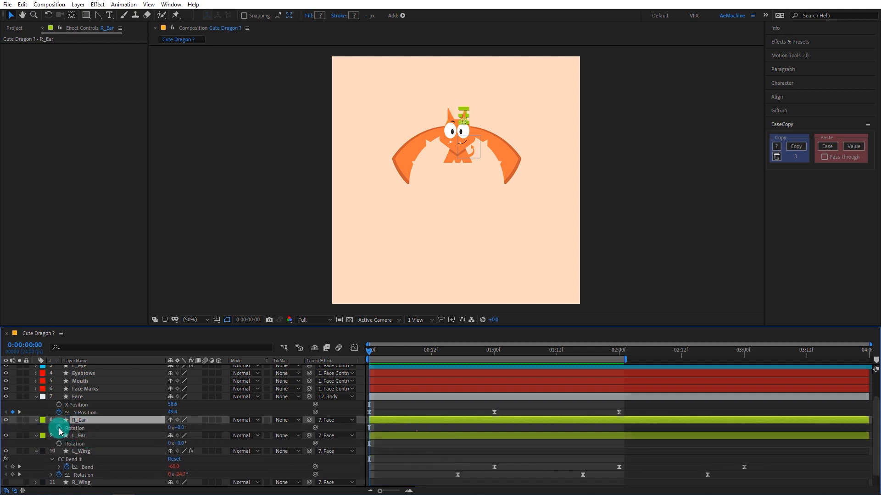
click(58, 428)
click(59, 444)
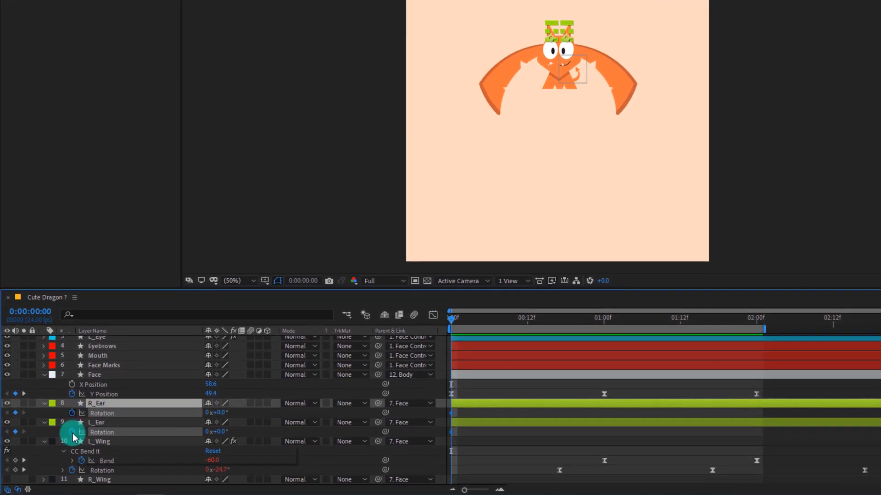
- Set the first-frame Rotation to 8° for R_Ear and -8° for L_Ear
click(247, 412)
scroll(552, 87, up, 1)
drag(560, 96, 553, 202)
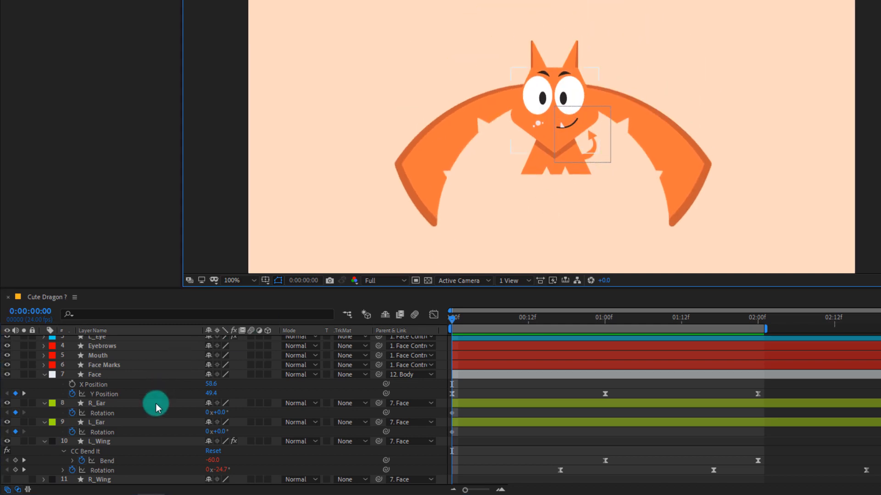
click(223, 412)
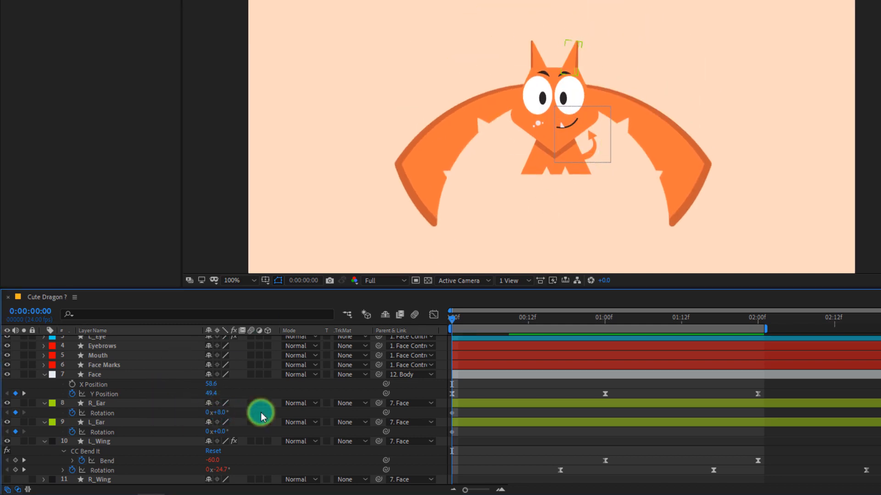
click(221, 433)
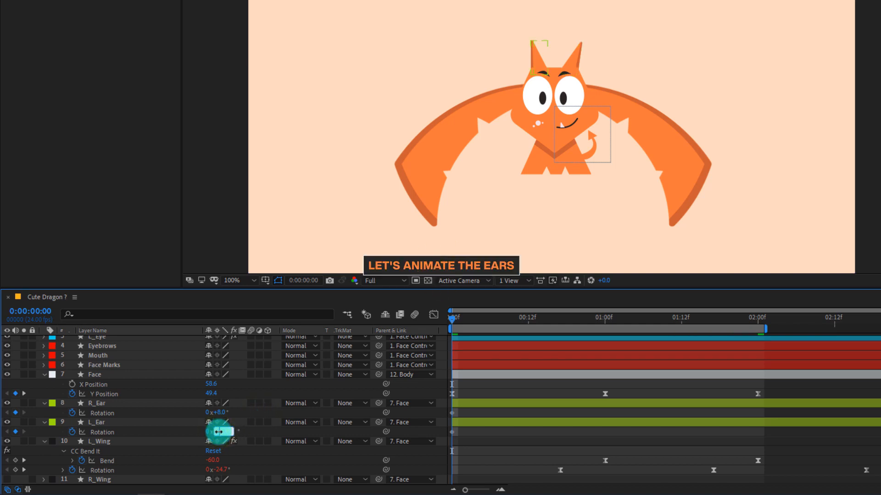
text(-8)
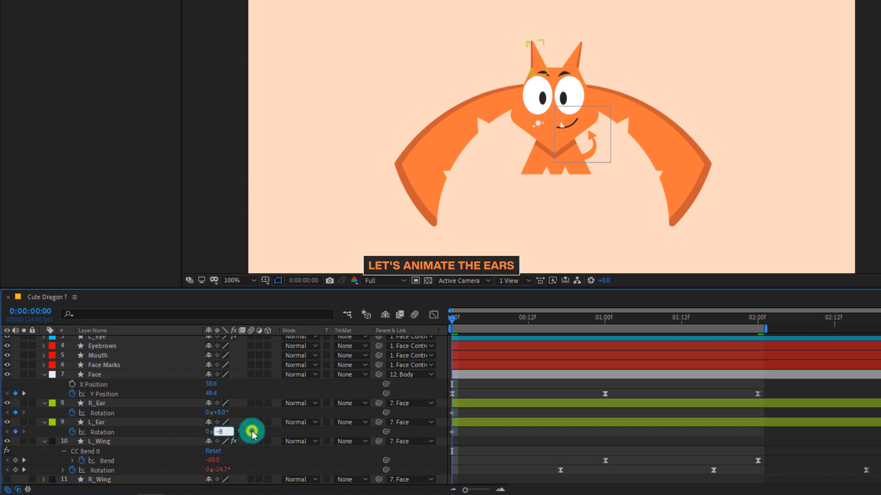
- At 0:00:00:12, set R_Ear's Rotation to -8° and L_Ear's Rotation to 8°
drag(456, 320, 527, 339)
drag(584, 230, 605, 110)
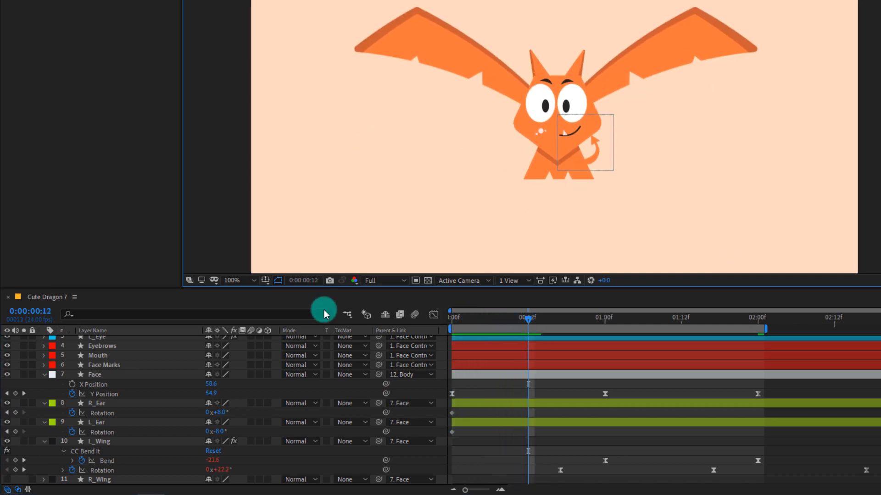
click(221, 413)
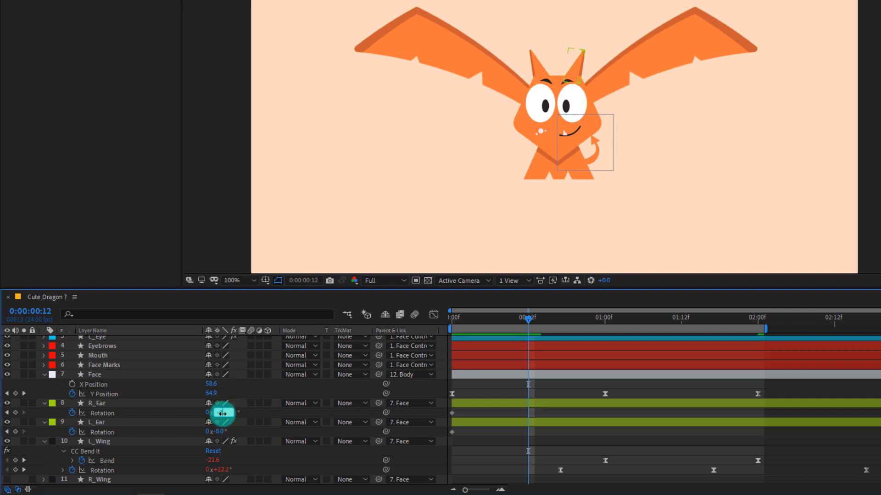
text(-8)
key(Return)
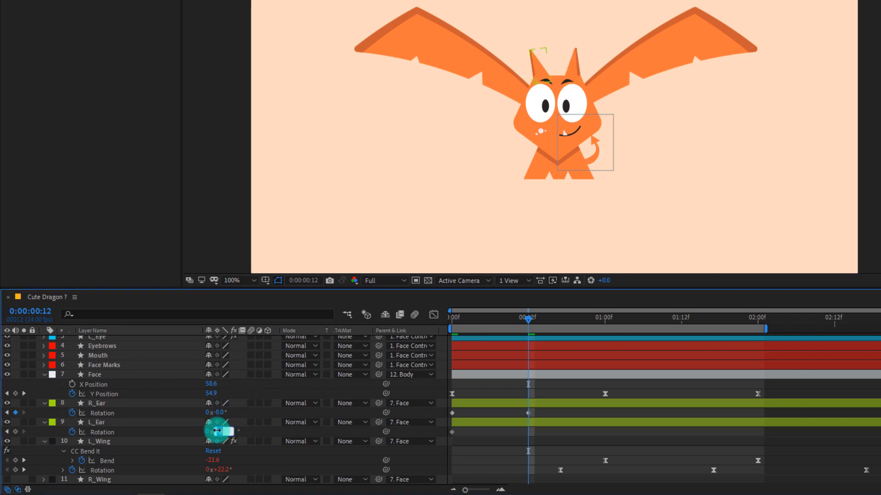
text(8)
click(256, 430)
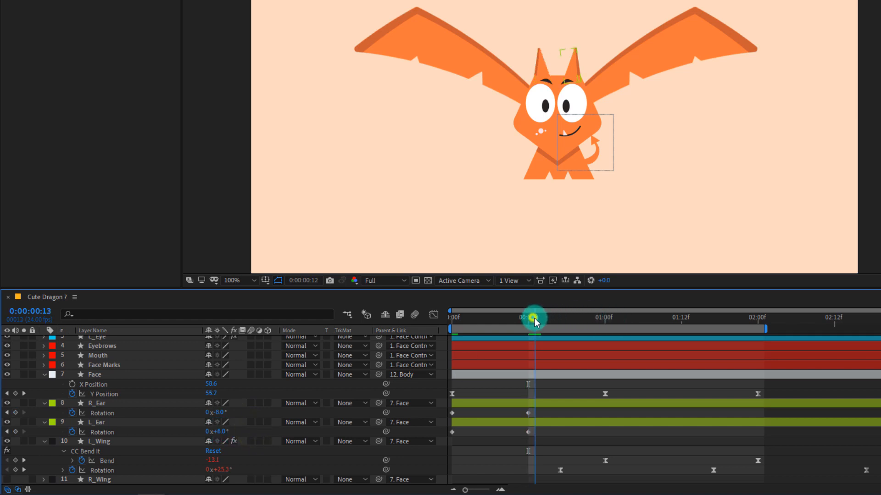
- Copy the first-frame Rotation keyframes of R_Ear and L_Ear and paste them at 0:00:01:00
drag(535, 318, 605, 339)
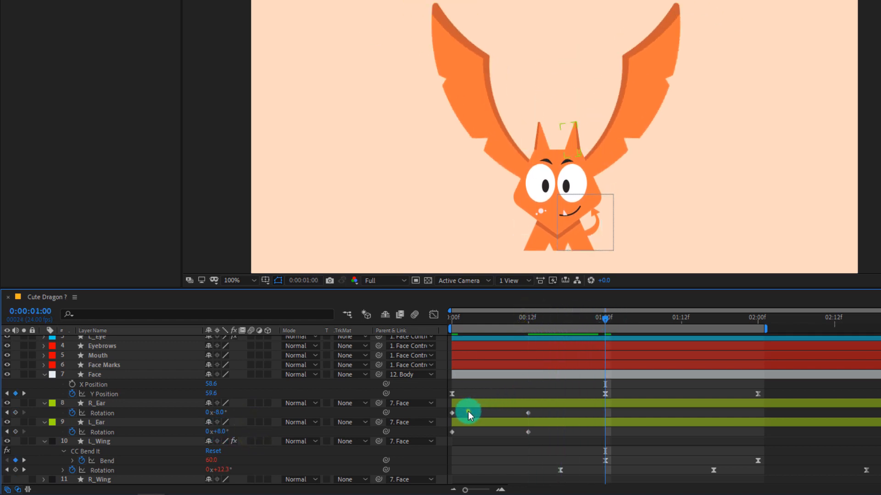
drag(468, 411, 439, 439)
key(ctrl+c)
key(ctrl+v)
key(ctrl+c)
key(ctrl+v)
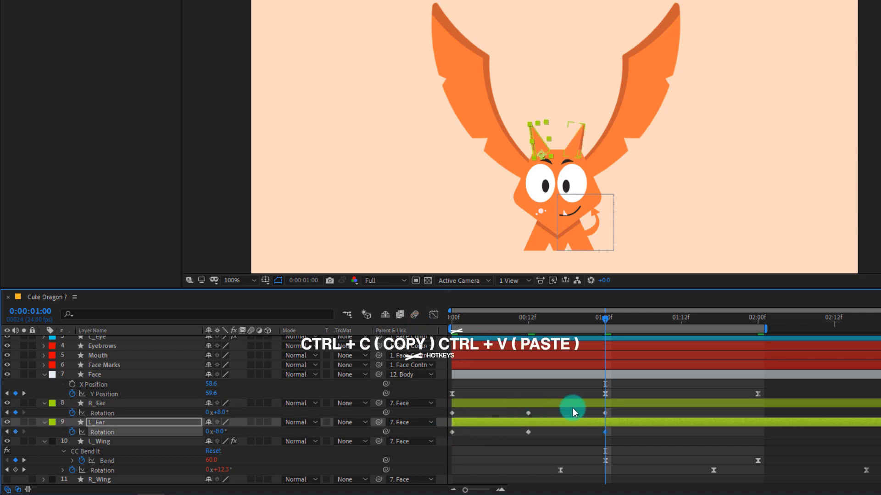
- Paste the copied ease onto all Rotation keyframes of R_Ear and L_Ear
click(620, 407)
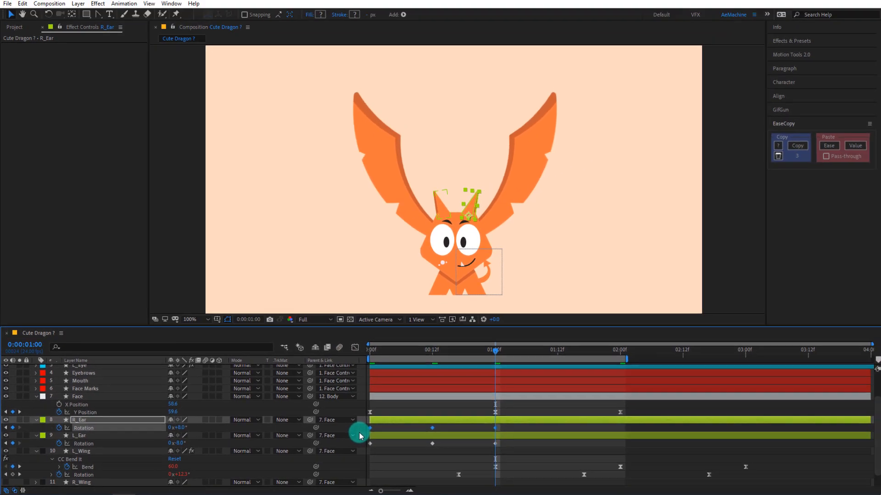
drag(513, 429, 366, 454)
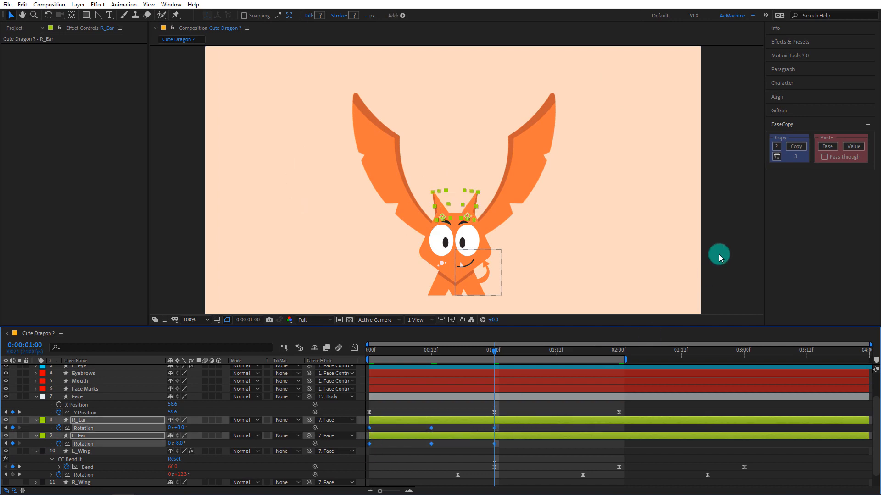
click(826, 146)
click(508, 429)
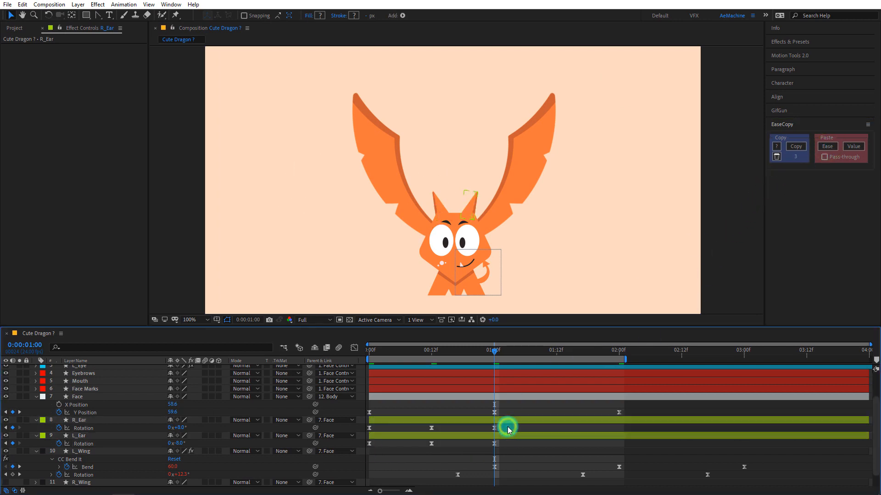
drag(509, 428, 359, 436)
click(504, 428)
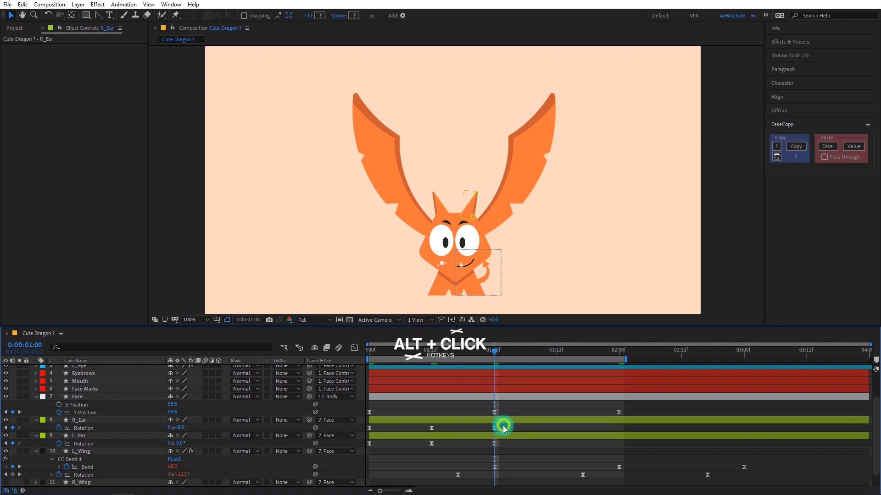
- Add the expression loopOut('pingpong') to R_Ear's Rotation
alt+click(62, 428)
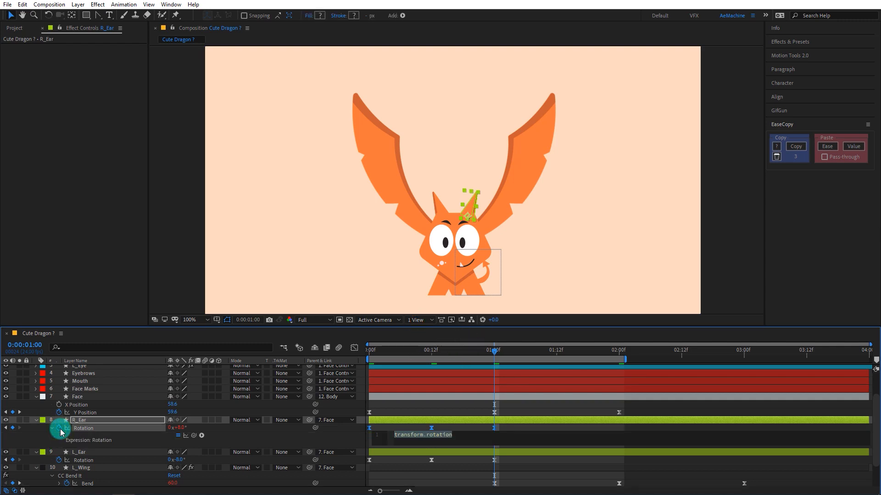
text(loop)
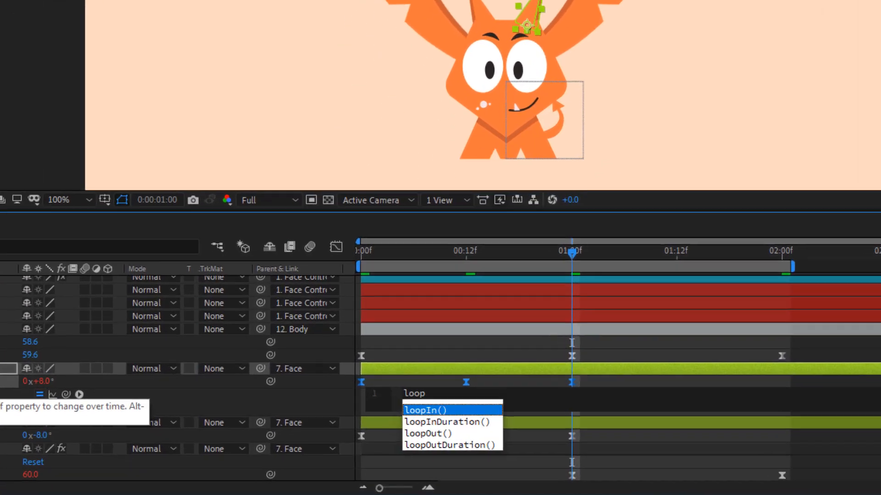
key(Down)
key(Down)
key(Return)
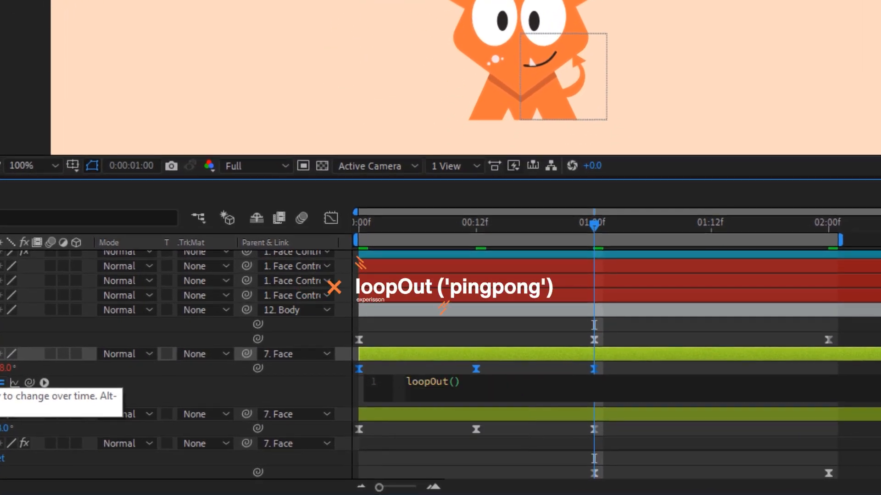
text(')
key(Down)
key(Down)
key(Return)
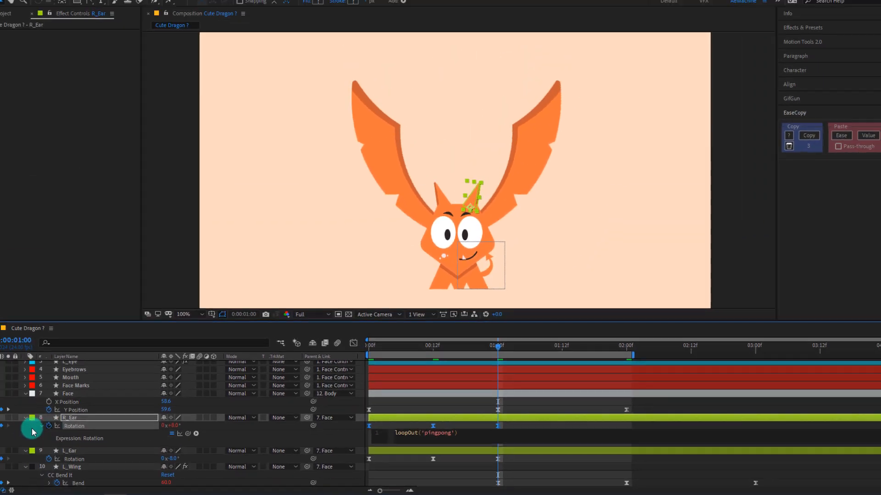
click(32, 432)
- Copy R_Ear's Rotation expression onto L_Ear's Rotation, and shift L_Ear's Rotation keyframes two frames earlier and R_Ear's four frames earlier
right_click(73, 426)
click(115, 387)
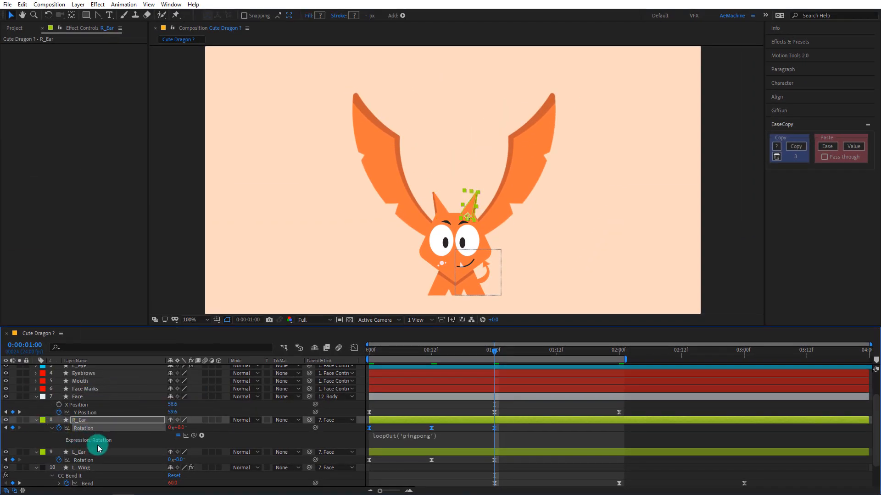
click(88, 461)
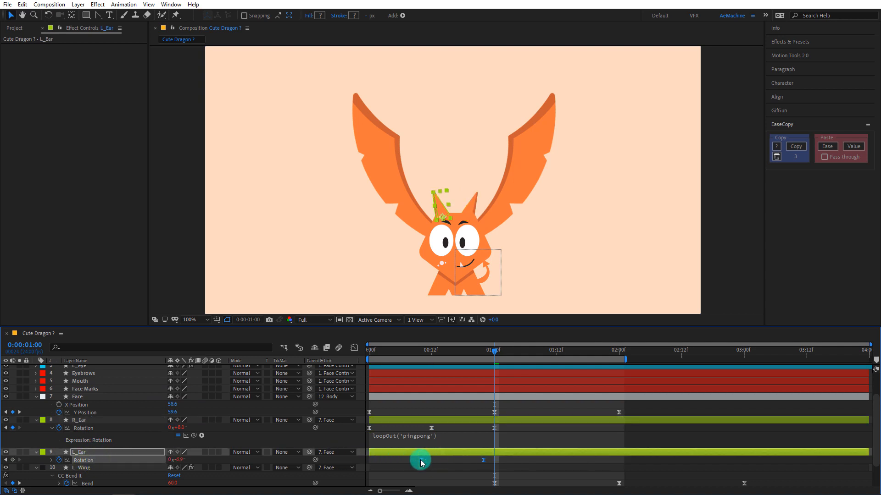
click(87, 428)
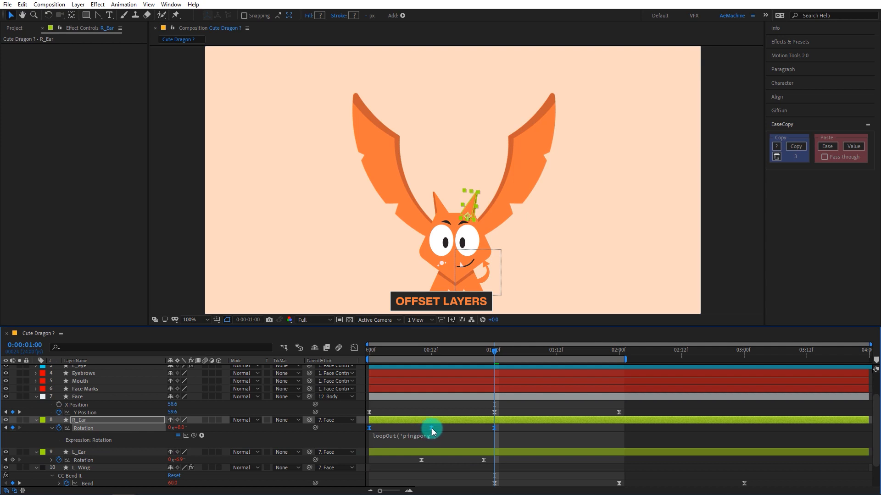
drag(416, 432, 406, 414)
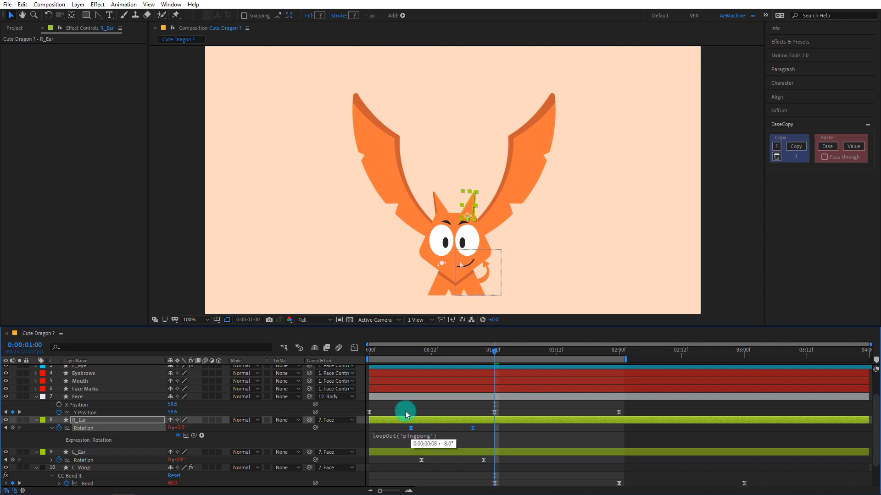
- Preview the animation from the first frame, including with the whole composition fitted in view
drag(390, 353, 358, 356)
key(space)
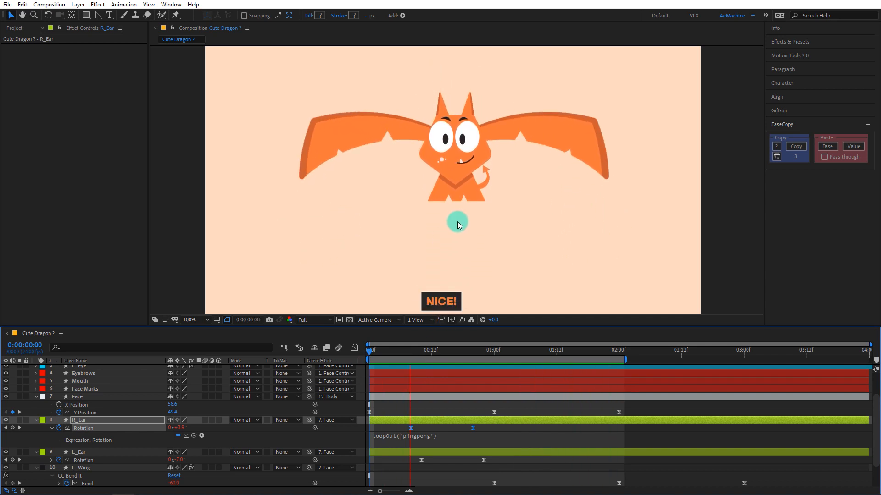
key(space)
key(shift+slash)
key(space)
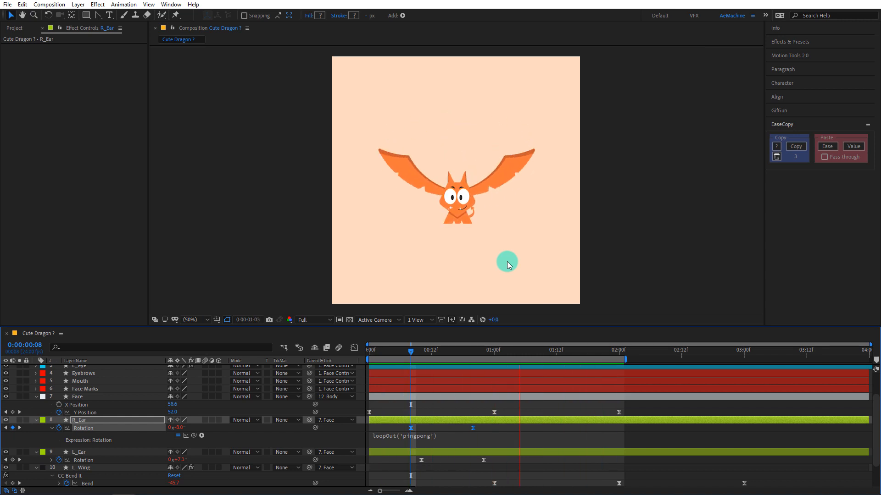
key(space)
- Select the tail shape, Group 1 in the Body layer, and place its anchor point at the tail's base with the Pan Behind tool
scroll(128, 441, down, 3)
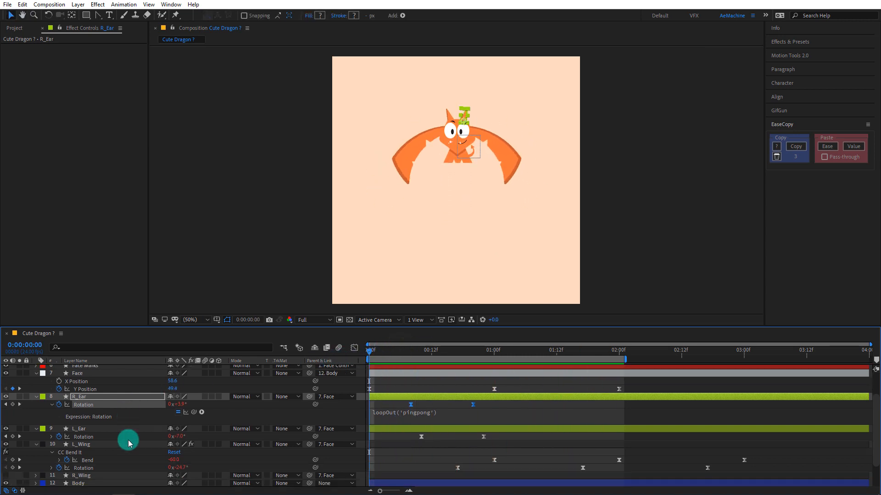
click(44, 476)
click(36, 475)
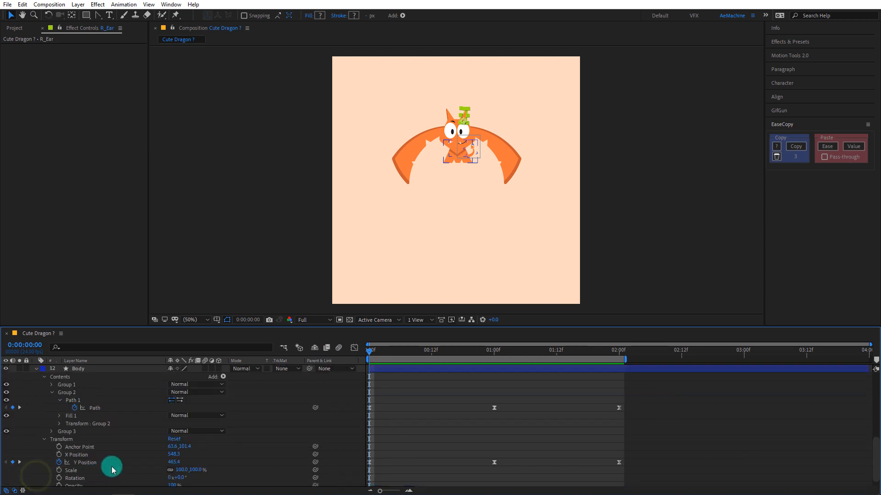
click(52, 392)
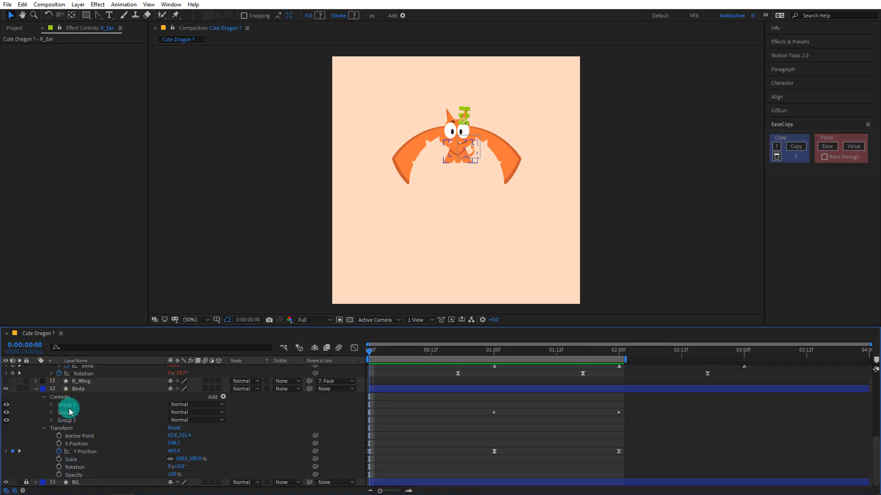
click(69, 406)
scroll(478, 155, up, 4)
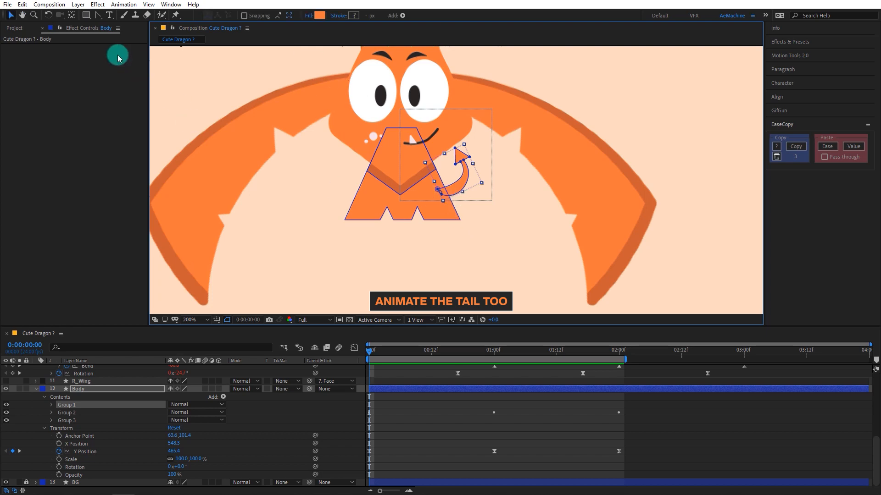
click(73, 16)
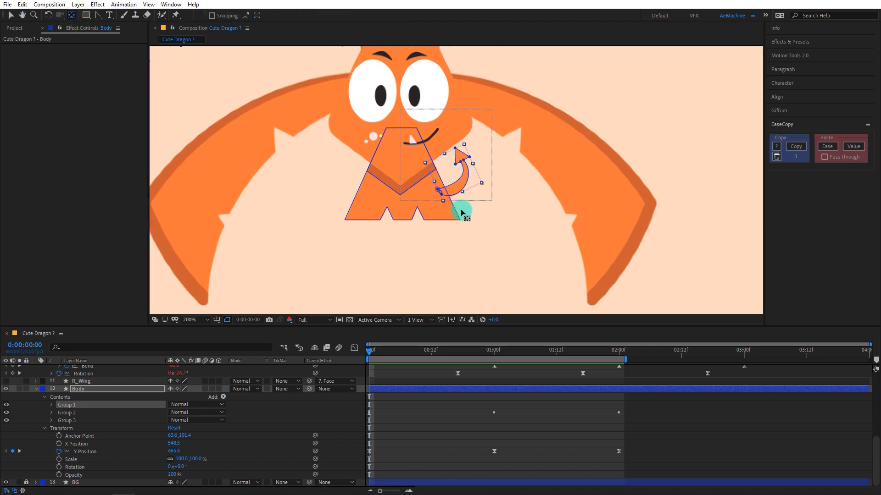
scroll(461, 213, up, 2)
click(423, 206)
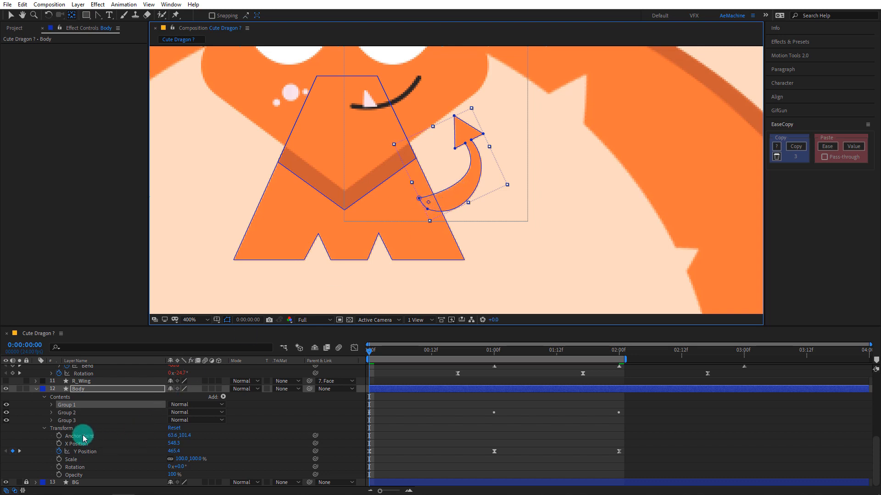
- Expand the transform properties of the tail's Group 1 and add a Rotation keyframe at the first frame
click(51, 405)
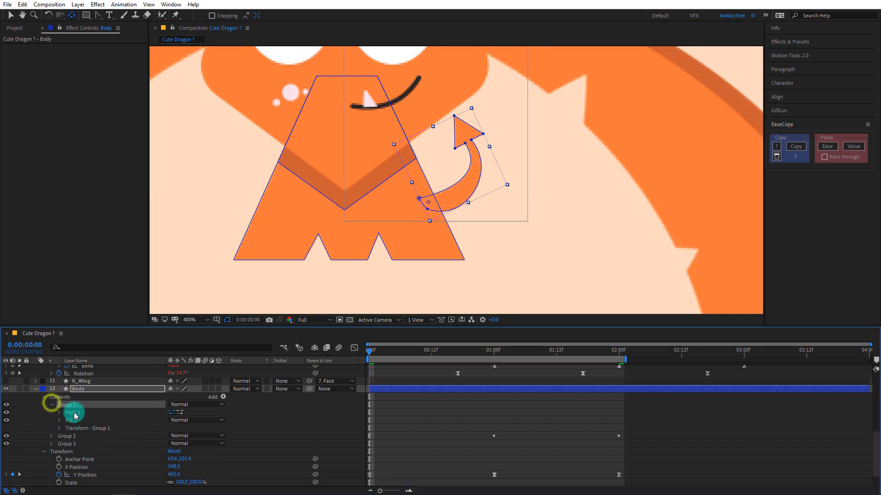
click(59, 430)
click(80, 437)
click(75, 475)
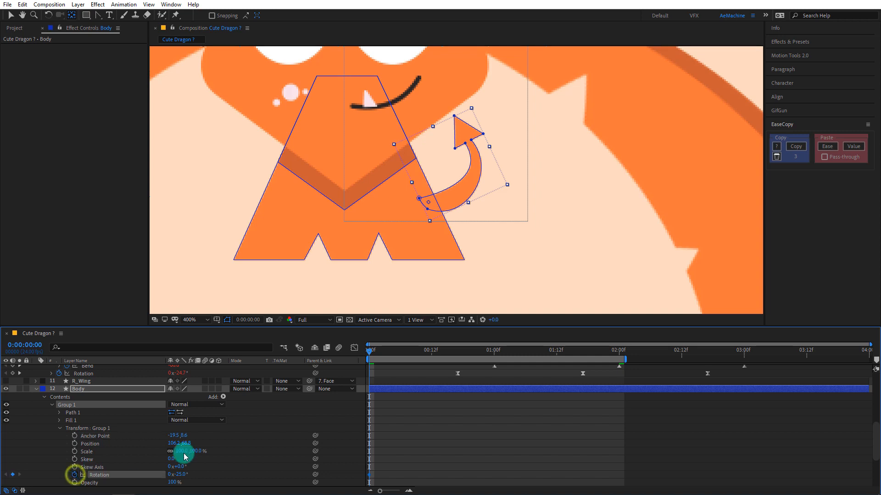
- At 0:00:01:00, set the tail group's Rotation to about 40.1°
scroll(221, 452, down, 3)
drag(377, 351, 495, 373)
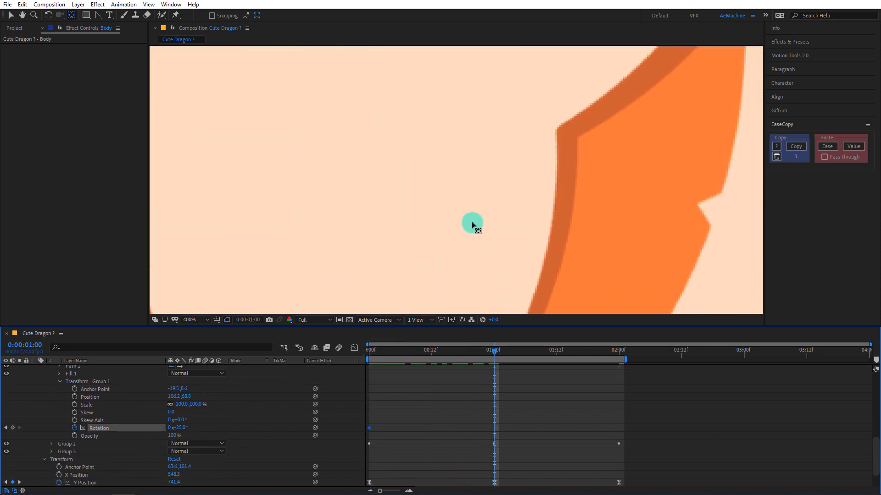
drag(472, 257, 484, 93)
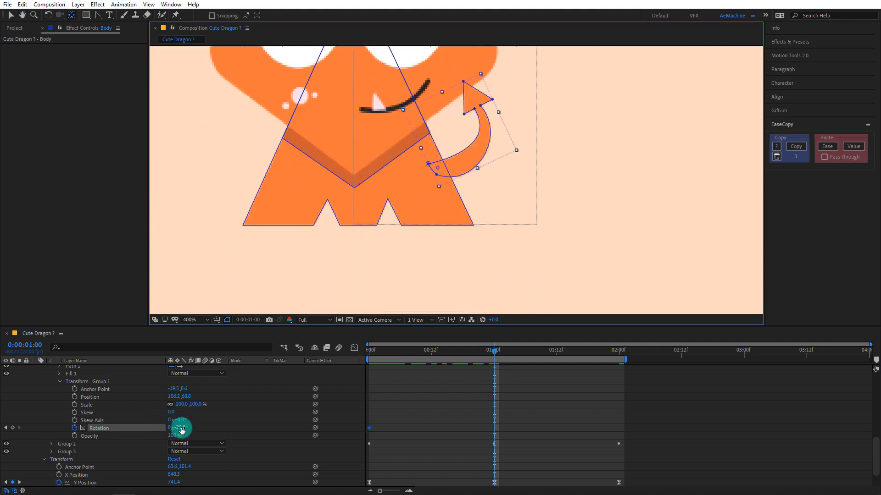
drag(182, 428, 611, 375)
- Copy the tail group's first Rotation keyframe and paste it at 0:00:02:00
scroll(495, 227, down, 2)
drag(500, 217, 470, 309)
drag(393, 417, 349, 439)
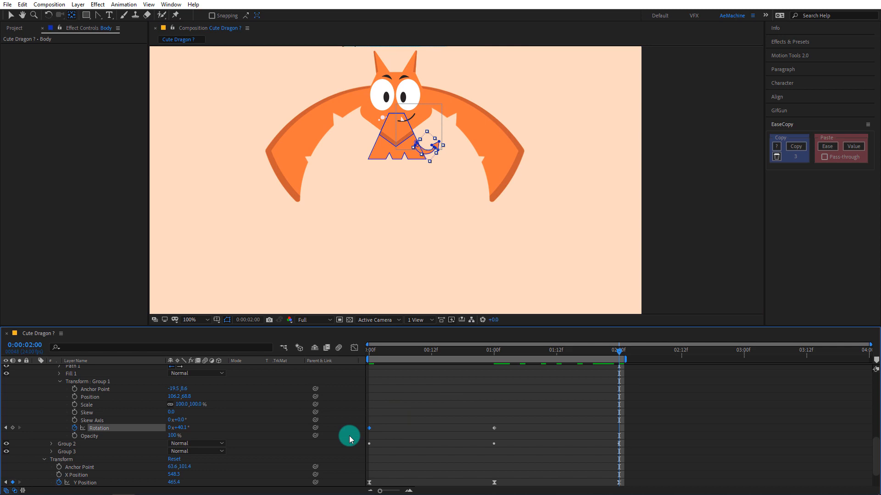
key(ctrl+v)
- Paste the copied ease onto the tail's three Rotation keyframes and show only the Body layer's keyframed properties
drag(671, 410, 363, 433)
click(827, 147)
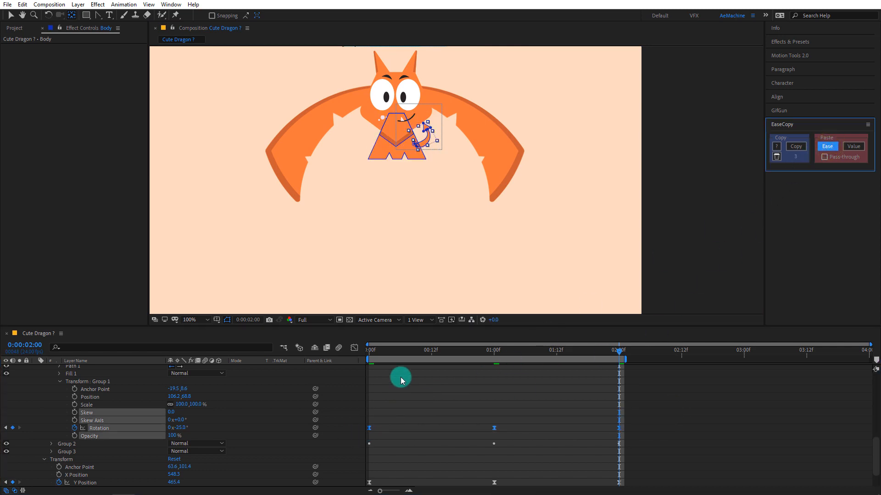
scroll(23, 408, up, 3)
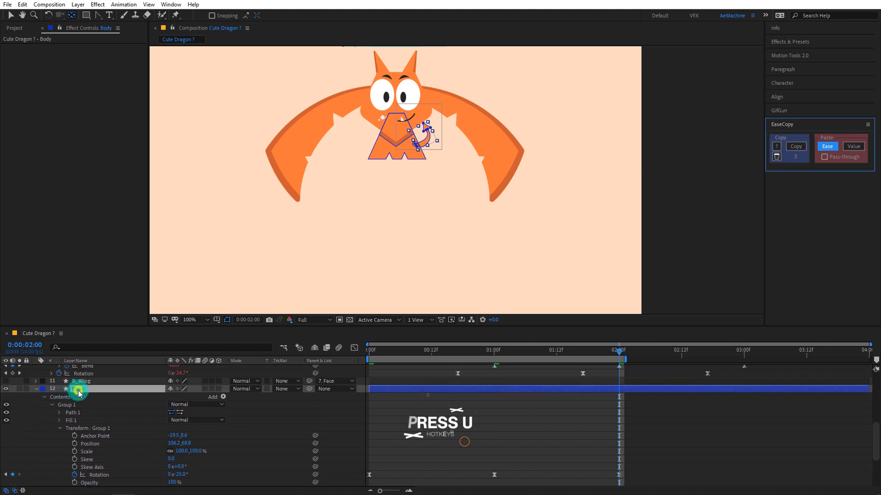
click(78, 393)
key(u)
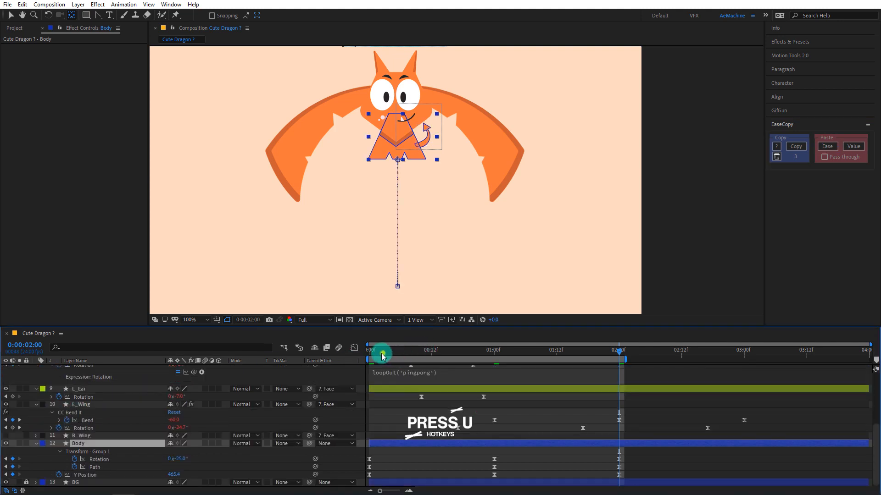
- Return to the first frame, fit the whole composition in view, and preview the tail motion
drag(383, 356, 335, 353)
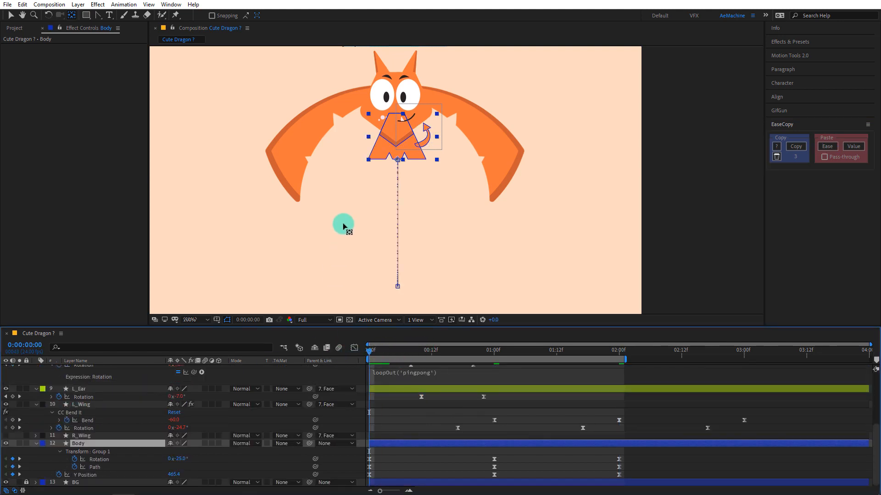
key(shift+slash)
key(space)
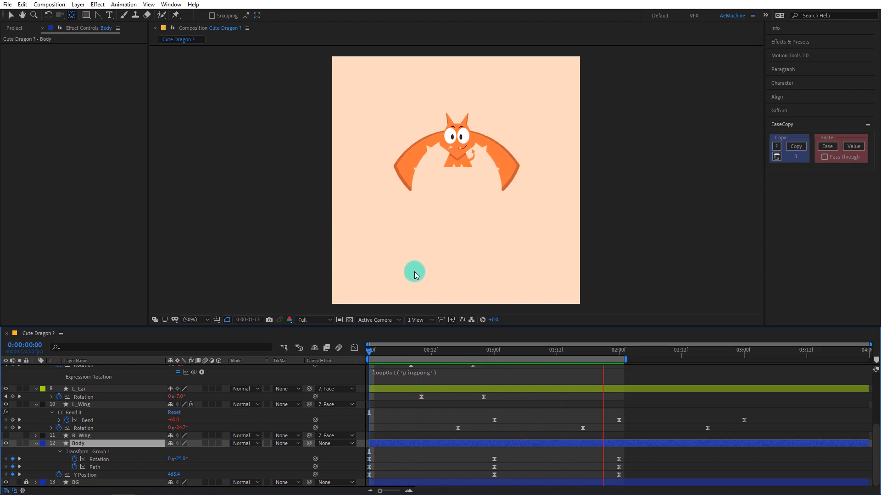
- Add a loopIn() expression to the tail group's Rotation on the Body layer
click(102, 466)
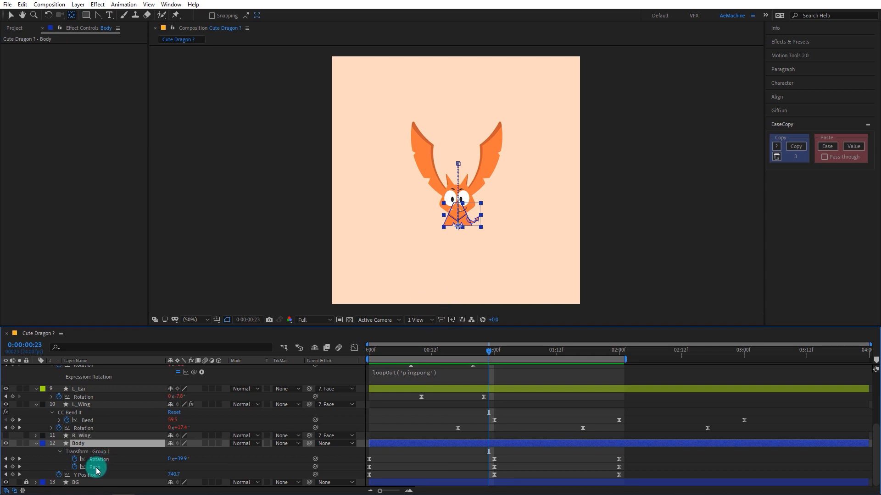
alt+click(74, 459)
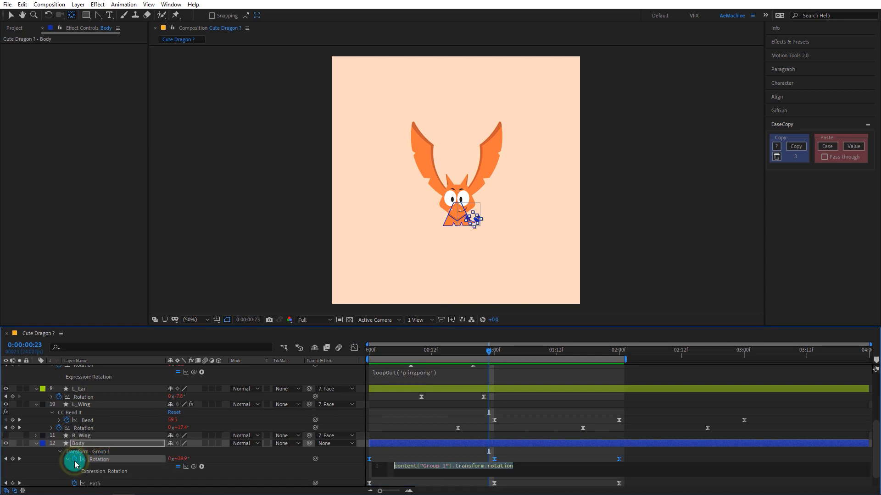
text(loopIn())
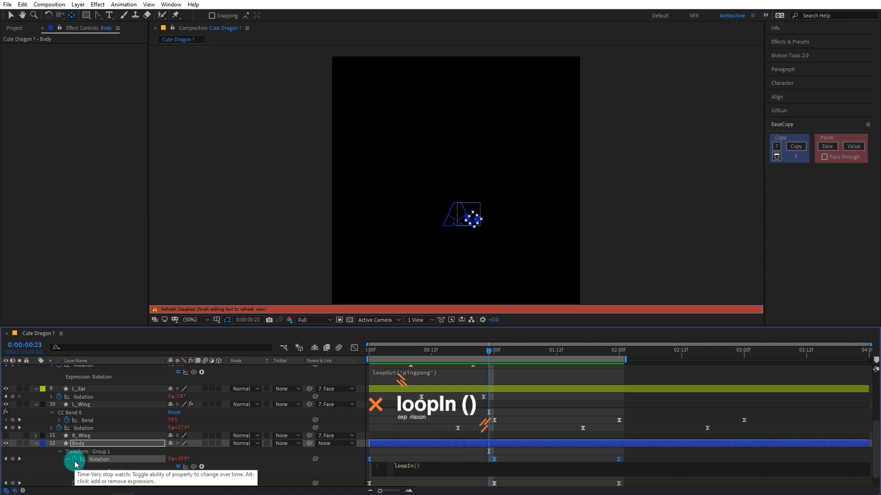
click(51, 464)
click(104, 460)
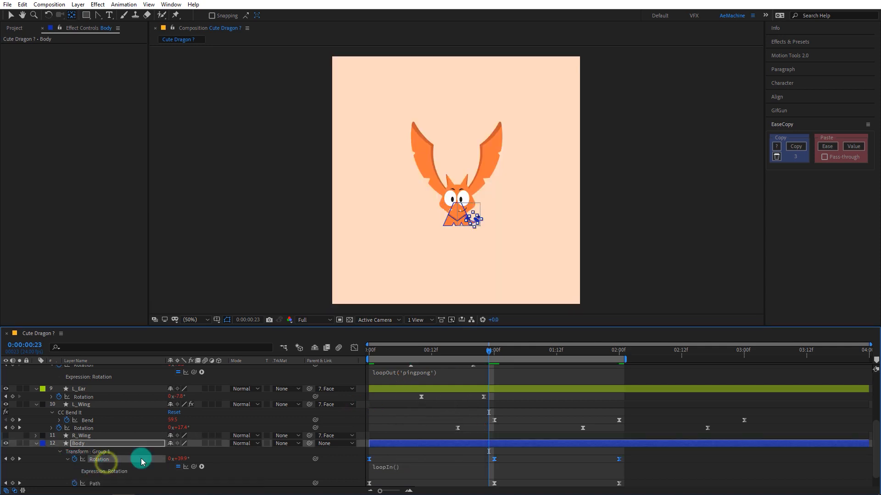
- Delay the tail group's three Rotation keyframes by about four frames and preview the offset motion
drag(370, 460, 393, 466)
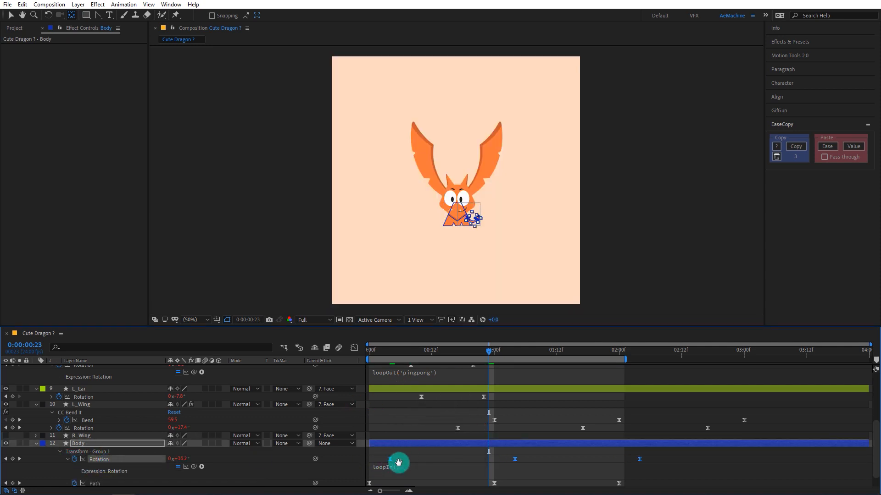
key(space)
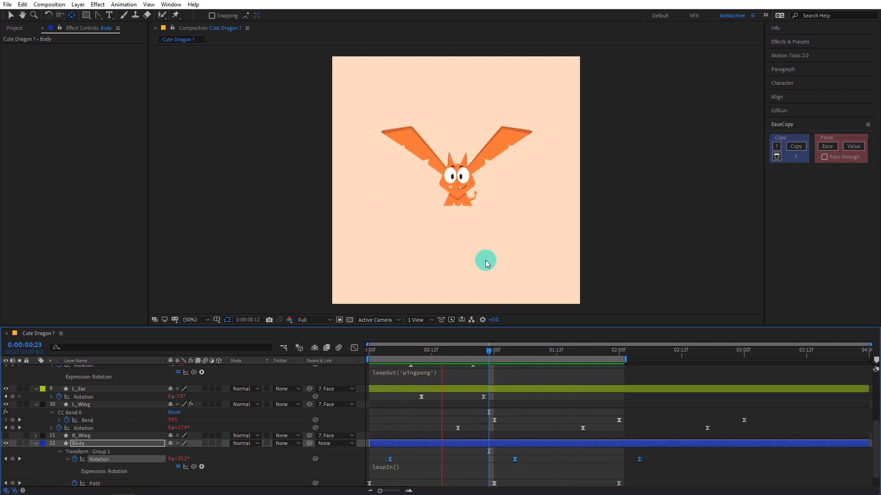
key(space)
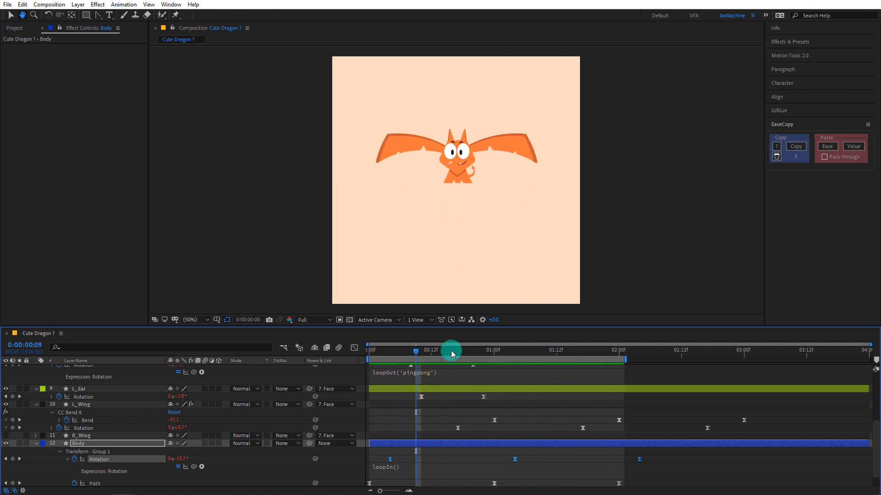
- At the first frame, enable Eye Laid Slider keyframing on the L_Eye and R_Eye layers and show their keyframed properties
drag(448, 352, 323, 369)
scroll(102, 420, up, 5)
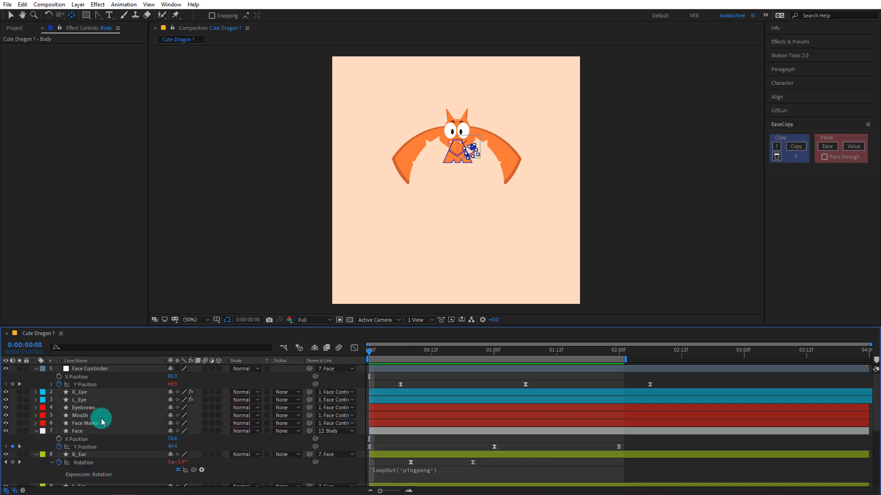
click(98, 403)
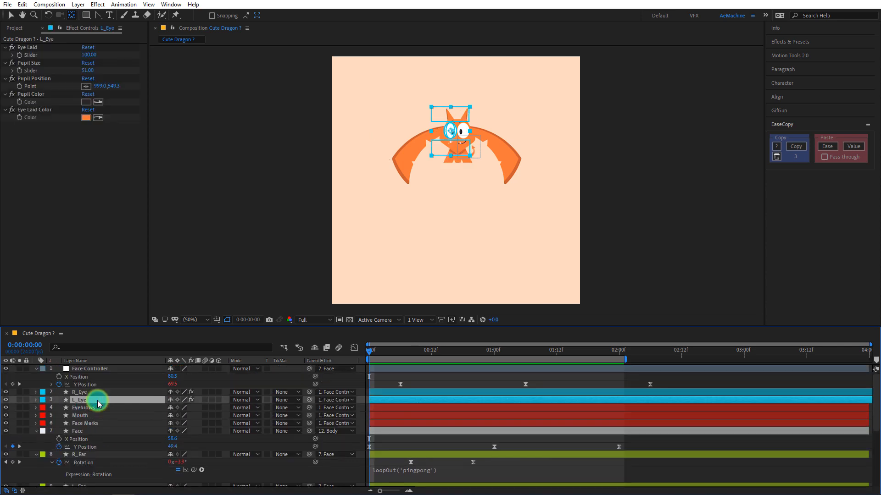
shift+click(89, 392)
click(107, 409)
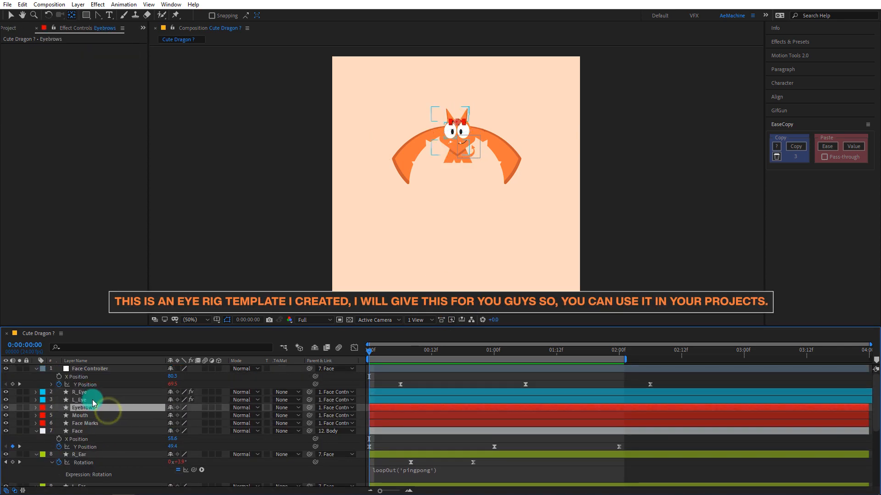
click(94, 400)
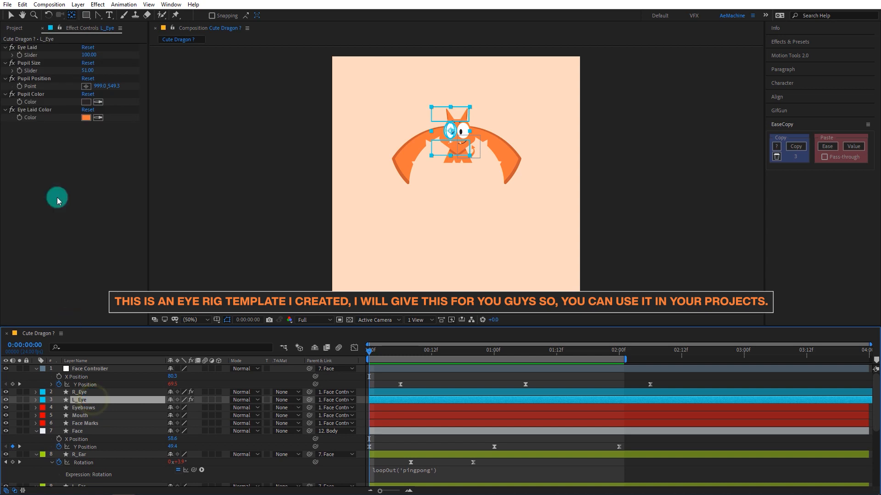
click(21, 55)
click(78, 393)
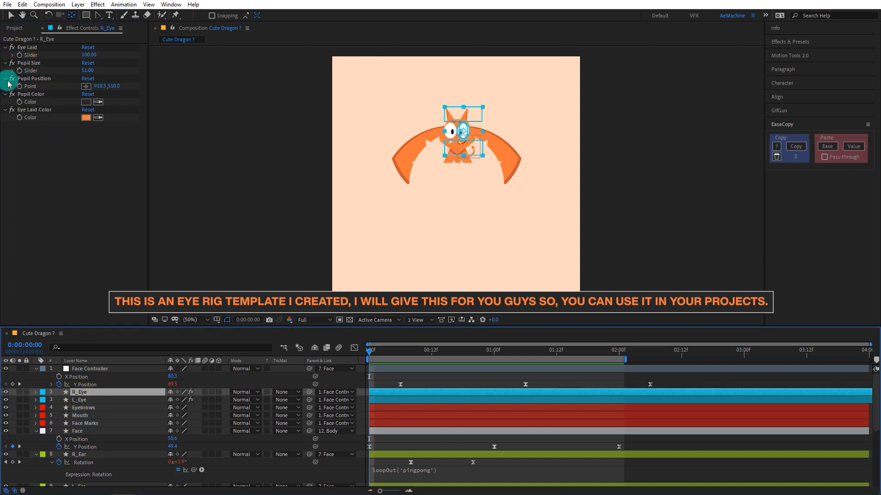
click(20, 55)
shift+click(83, 396)
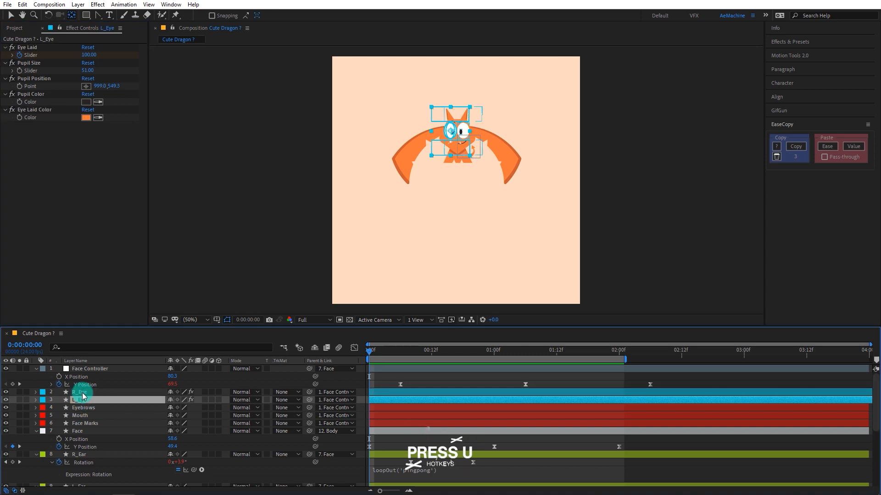
key(u)
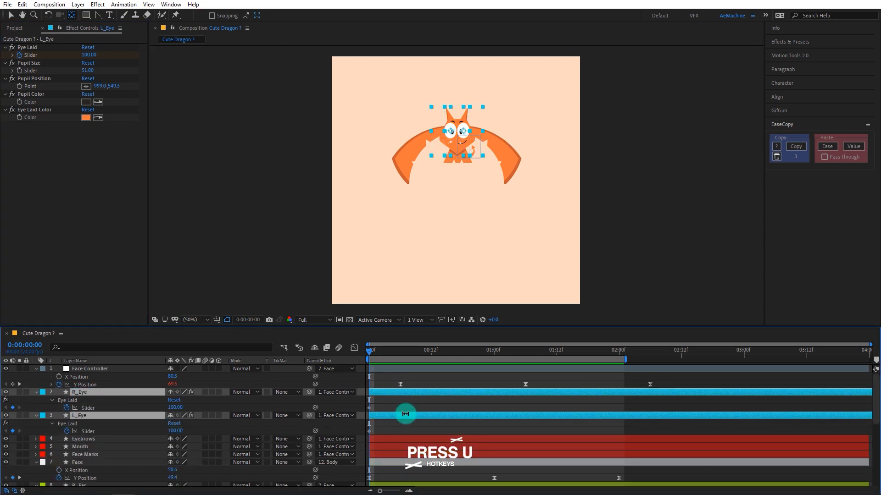
- Move both eyes' Eye Laid Slider keyframes to about 0:00:00:18
drag(388, 407, 361, 432)
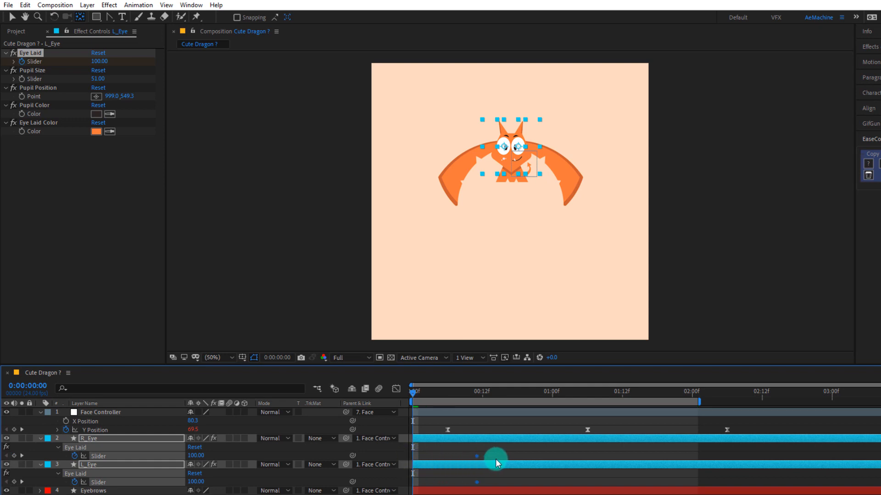
drag(495, 459, 517, 462)
click(505, 394)
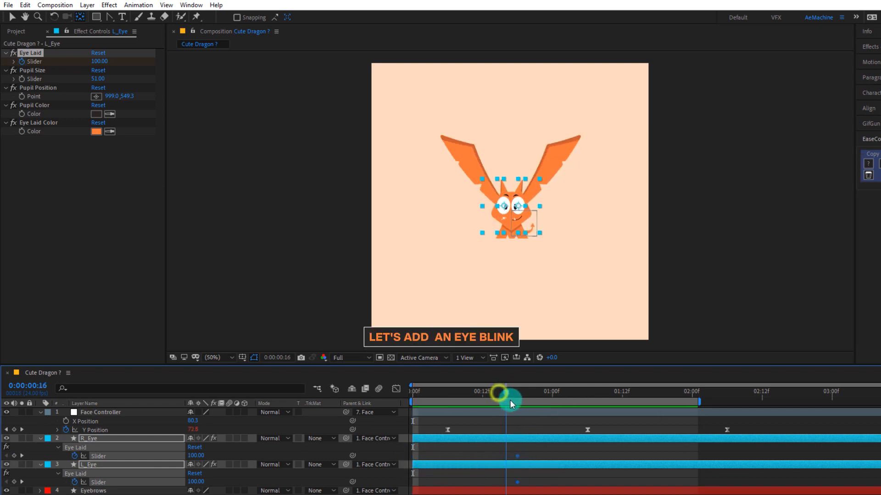
- At 0:00:01:00, set the Eye Laid Slider to 0 on both R_Eye and L_Eye to close the eyes
drag(510, 400, 553, 408)
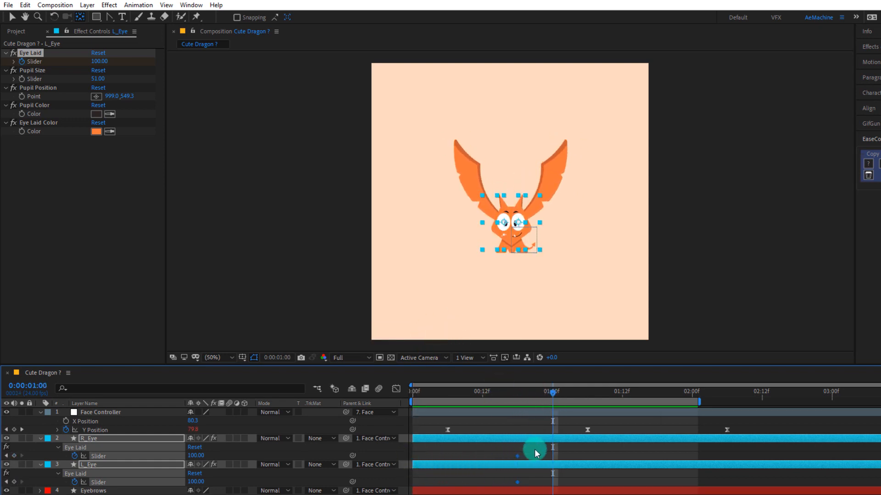
click(535, 452)
click(192, 456)
text(0)
click(230, 452)
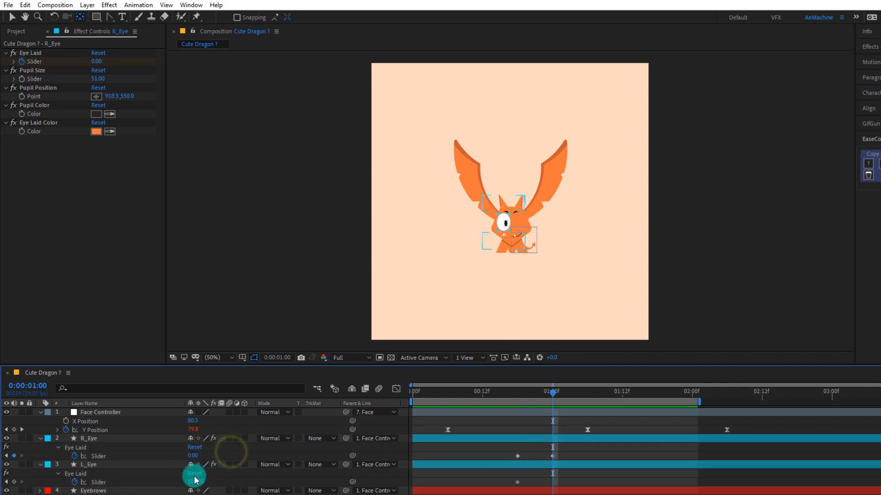
click(192, 482)
text(0)
click(223, 480)
click(544, 424)
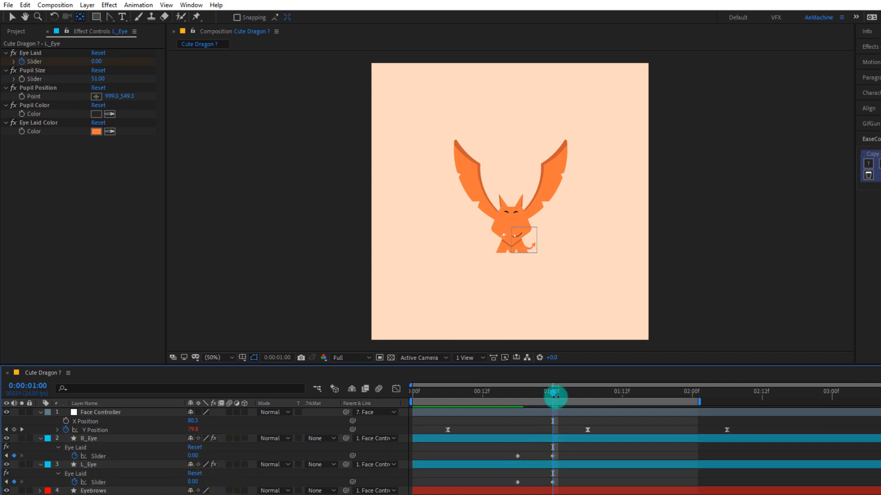
- Copy both eyes' first Eye Laid Slider keyframes and paste them at 0:00:01:06 to reopen the eyes
drag(555, 395, 588, 400)
click(528, 455)
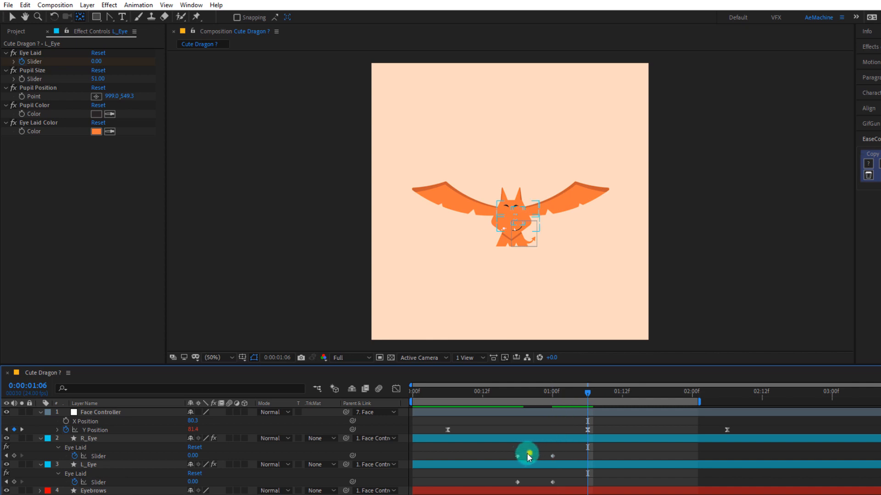
drag(528, 454, 509, 487)
key(ctrl+c)
key(ctrl+v)
key(ctrl+c)
key(ctrl+v)
- Apply Easy Ease to the first and last Eye Laid Slider keyframes of both eyes and preview the blink
drag(600, 454, 565, 487)
key(F9)
drag(506, 454, 519, 489)
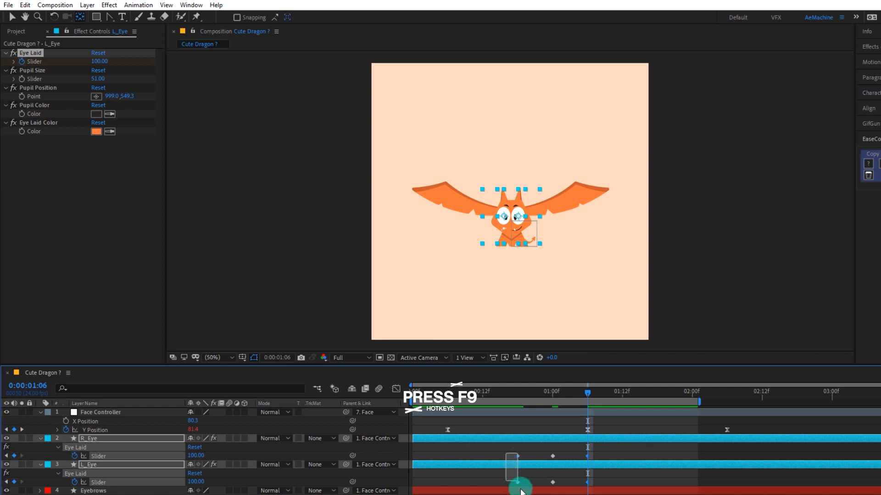
click(618, 477)
click(513, 395)
key(space)
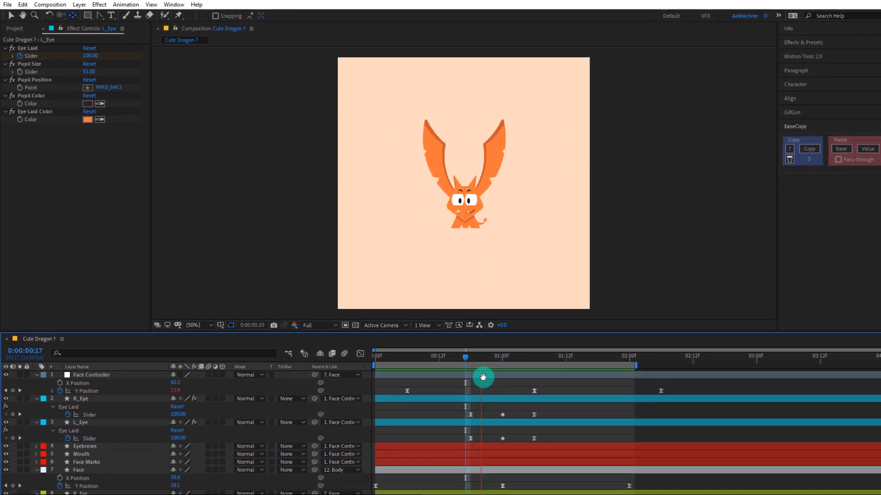
- Inspect the value curve of R_Eye's Eye Laid Slider in the Graph Editor and return to the keyframe view
drag(545, 415, 367, 387)
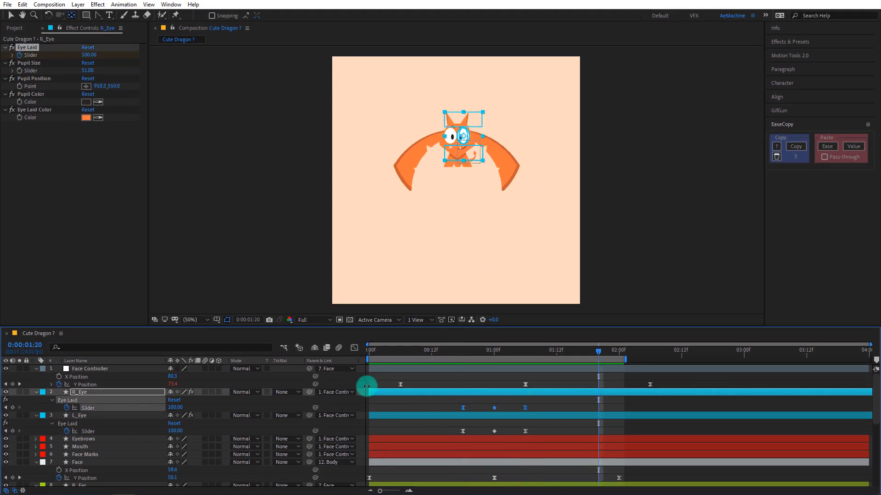
click(353, 350)
click(551, 454)
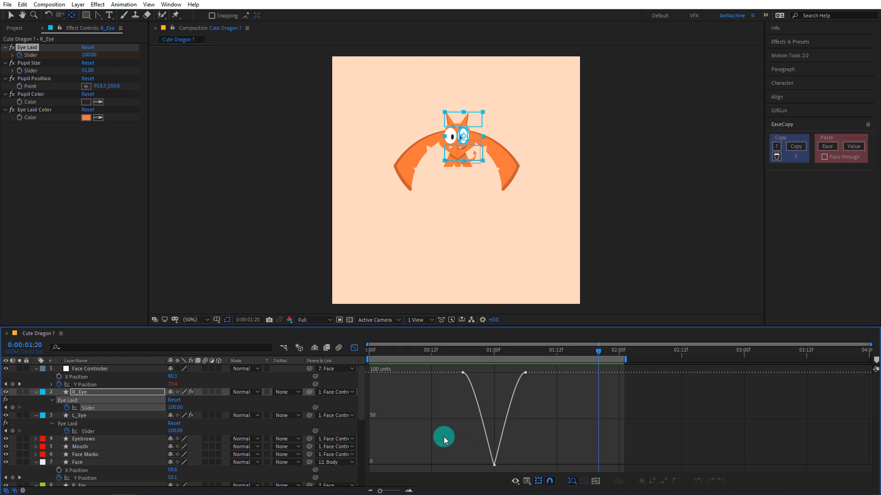
click(355, 352)
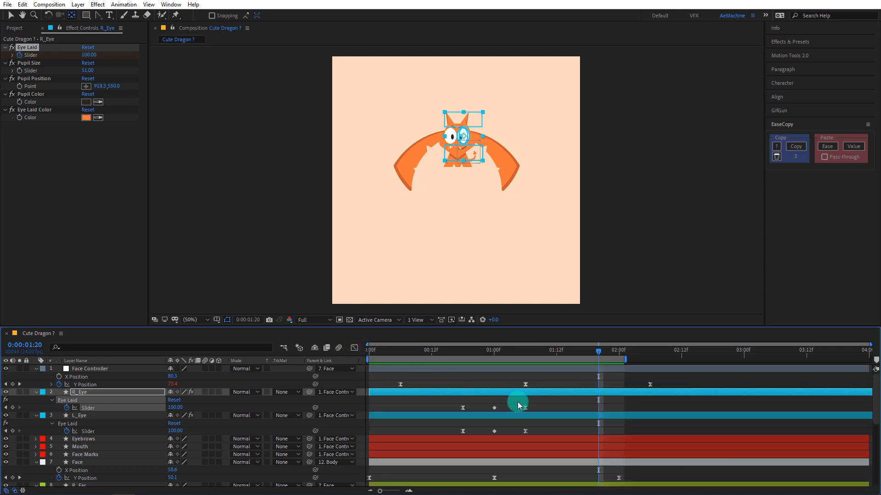
- At 0:00:00:14, enable Pupil Position keyframing on R_Eye and L_Eye and reveal both layers' keyframed properties
drag(497, 353, 441, 356)
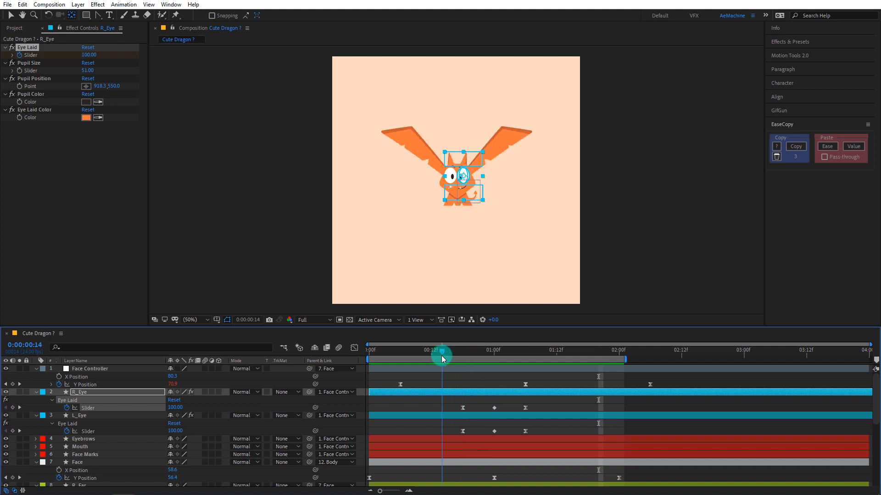
click(136, 264)
click(22, 80)
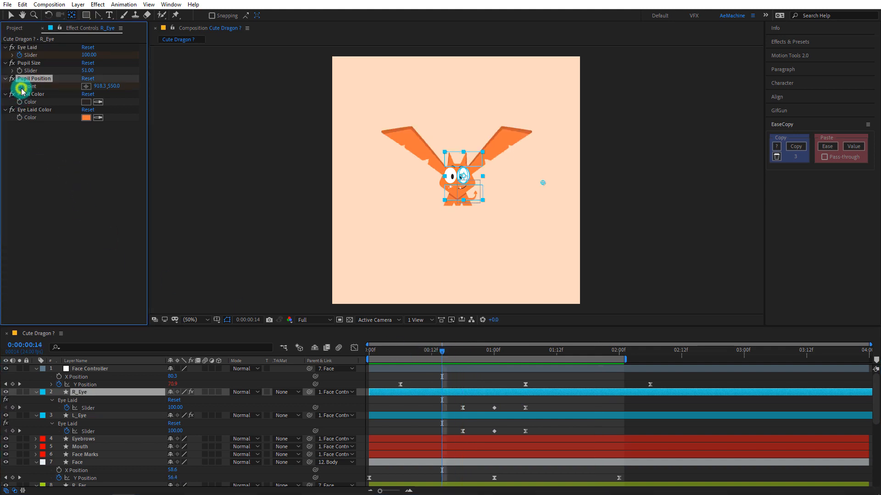
click(90, 415)
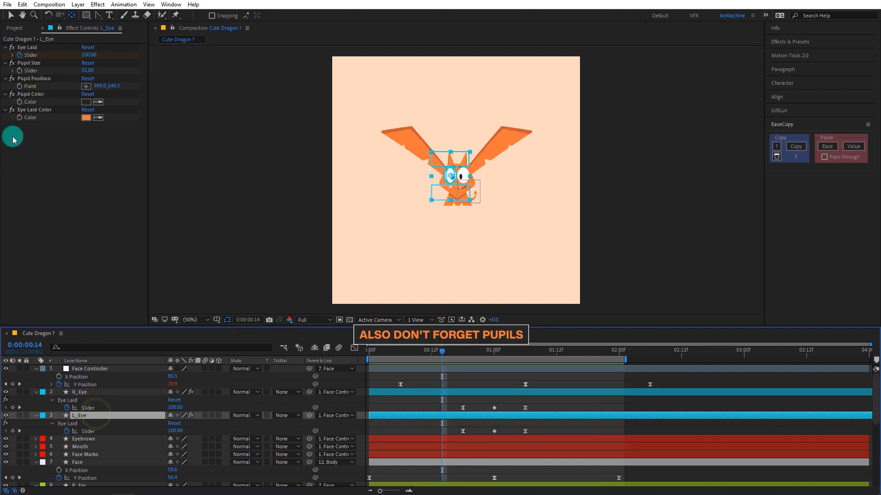
click(18, 81)
click(87, 415)
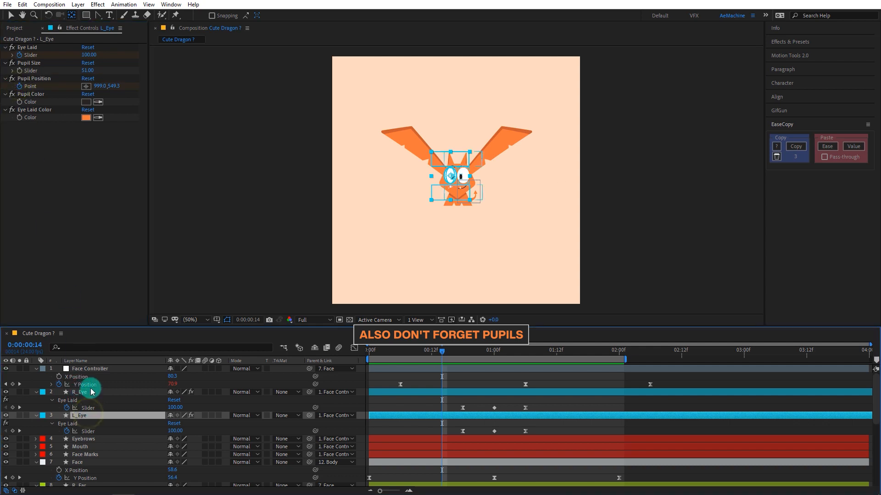
ctrl+click(90, 394)
key(u)
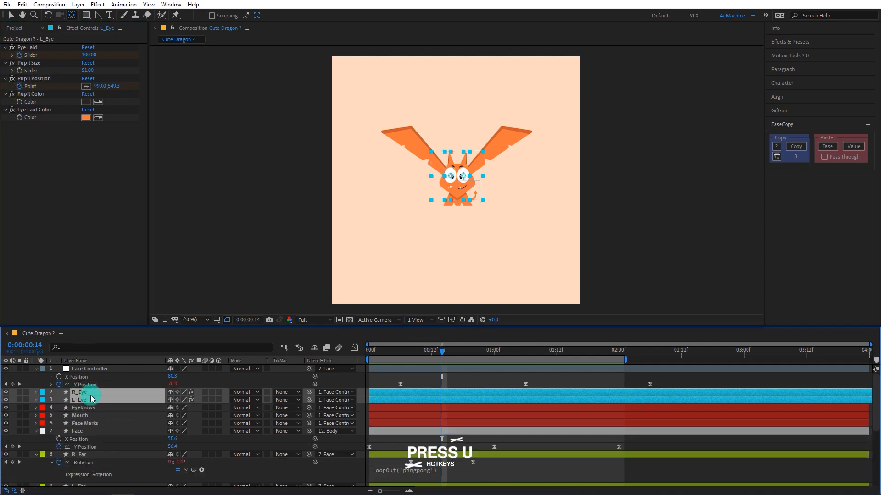
- At 0:00:01:04, lower the pupils by setting the Pupil Position Y value to about 564 on R_Eye and 565.2 on L_Eye
drag(438, 351, 518, 376)
scroll(477, 250, up, 2)
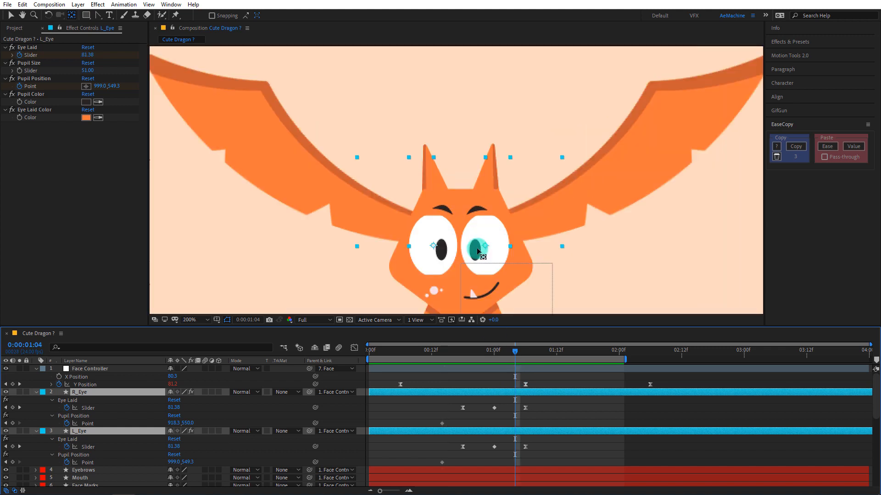
drag(475, 256, 448, 174)
click(209, 424)
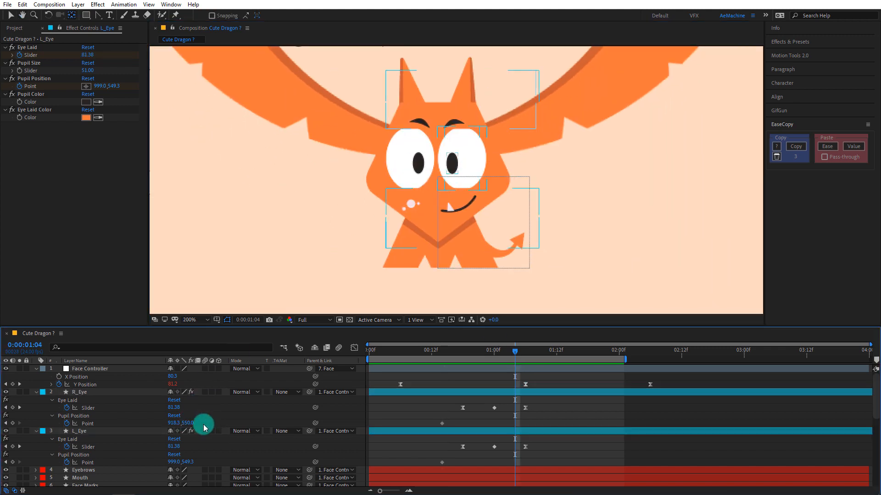
drag(190, 427, 246, 426)
drag(187, 463, 260, 463)
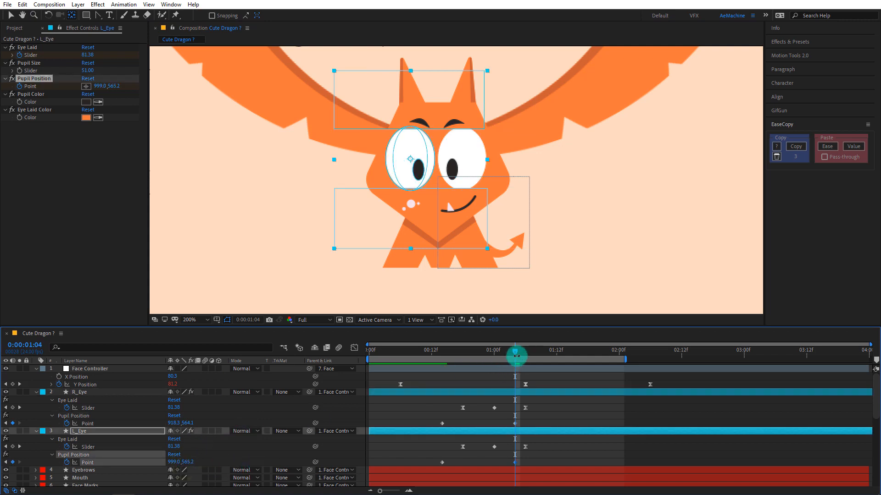
- At 0:00:01:06, lower the pupils further by setting the Pupil Position Y value to 567.3 on R_Eye and 570.6 on L_Eye
drag(519, 354, 525, 354)
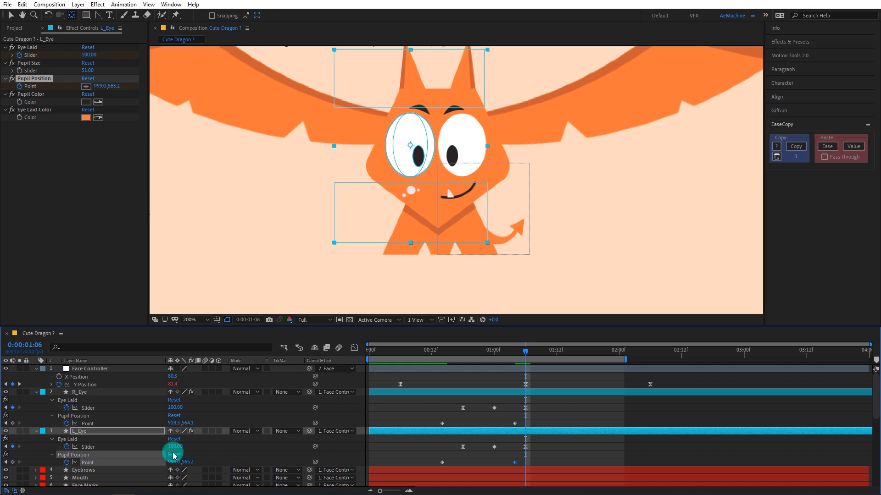
drag(187, 423, 198, 424)
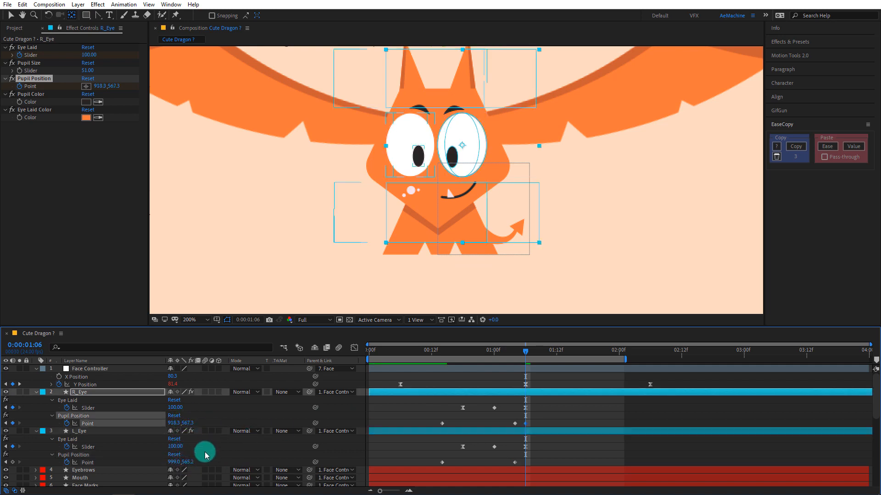
drag(191, 464, 214, 462)
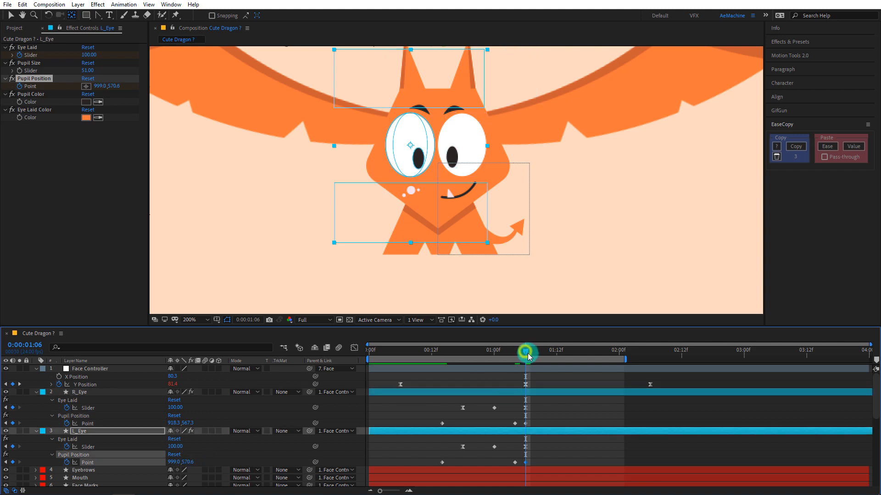
- At 0:00:01:15, raise the pupils by setting the Pupil Position Y value to about 542.4 on L_Eye and 543.1 on R_Eye
drag(528, 356, 572, 370)
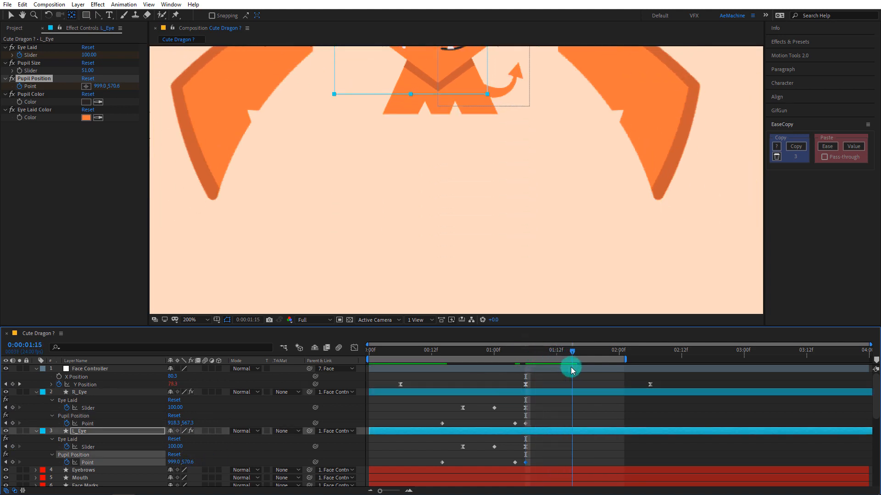
scroll(491, 247, down, 2)
scroll(482, 246, up, 1)
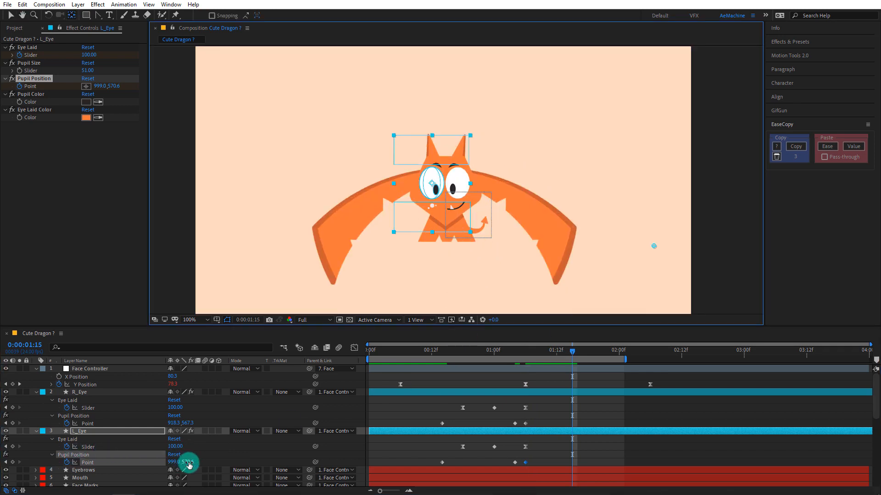
drag(189, 464, 99, 455)
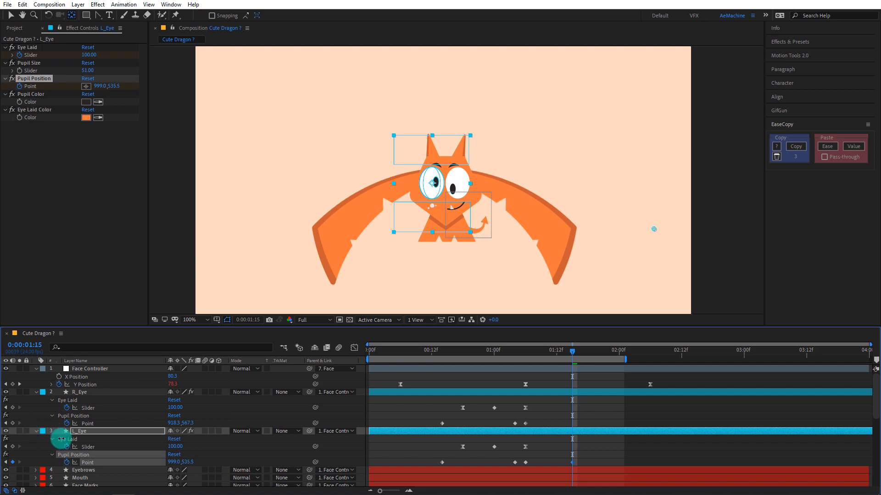
click(187, 422)
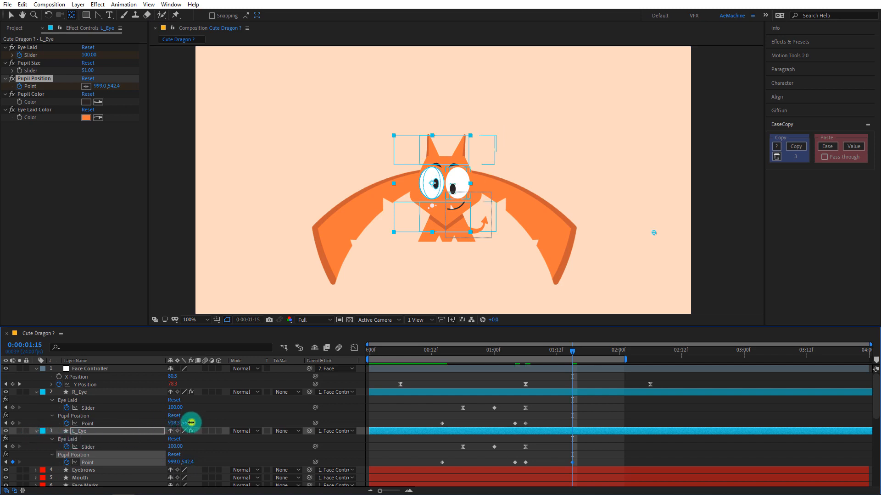
drag(192, 422, 123, 423)
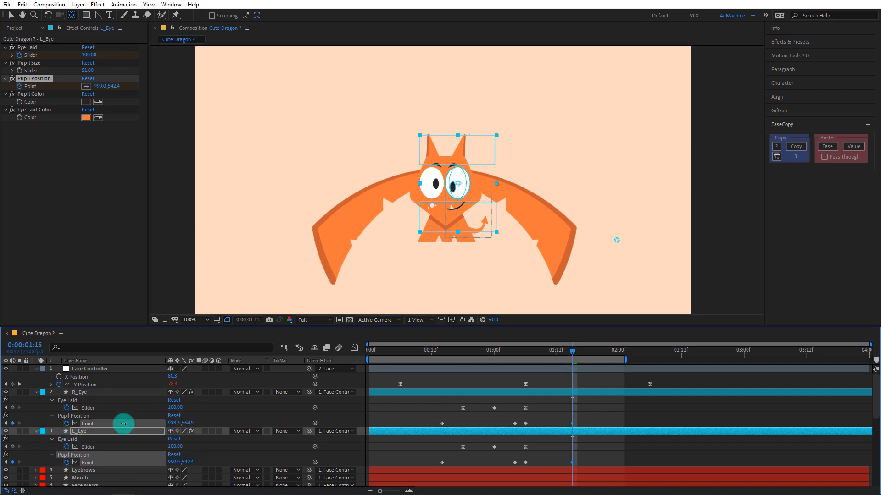
click(85, 418)
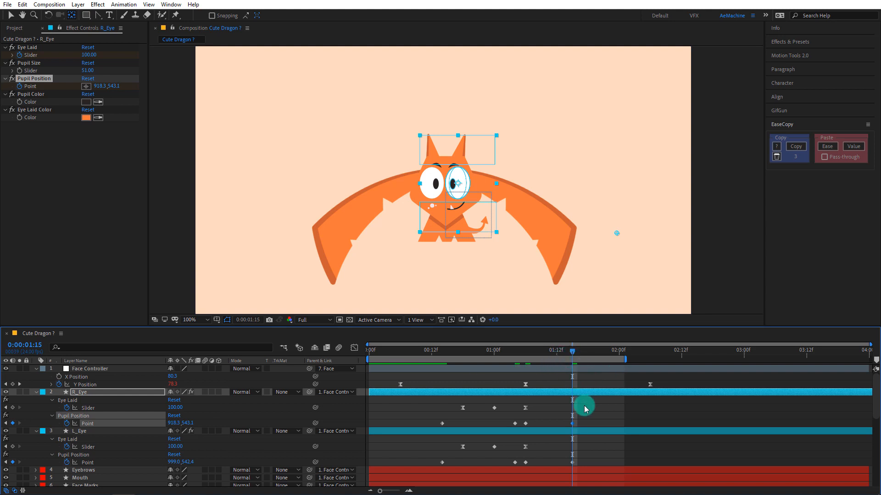
- Convert all Pupil Position keyframes on R_Eye and L_Eye to hold keyframes and preview the whole composition from the start
drag(588, 426, 442, 423)
drag(589, 462, 439, 467)
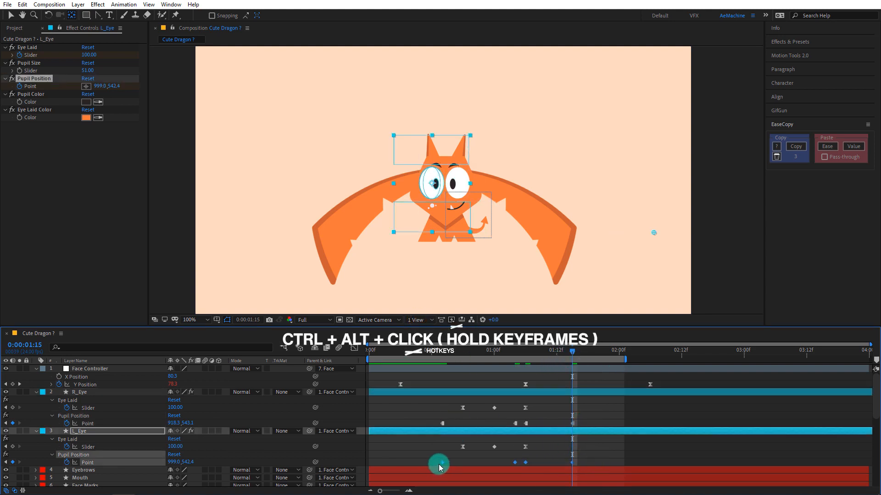
ctrl+alt+click(442, 464)
drag(427, 353, 369, 351)
key(alt+slash)
key(space)
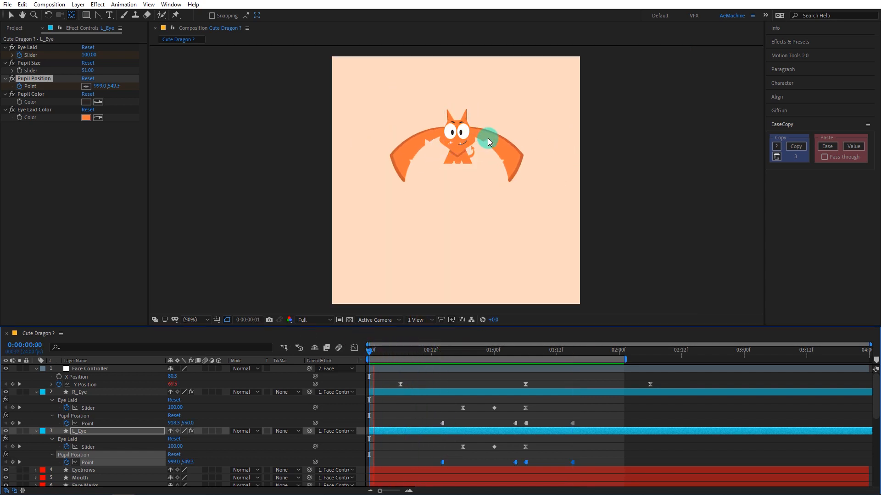
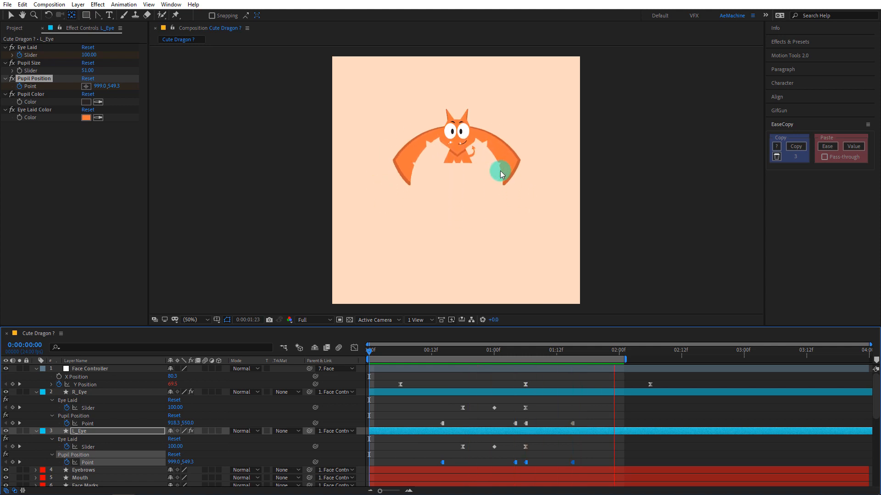
- Move the first three Pupil Position keyframes of both eyes earlier, keeping the last at 0:00:01:15, and preview the animation
drag(588, 420, 420, 426)
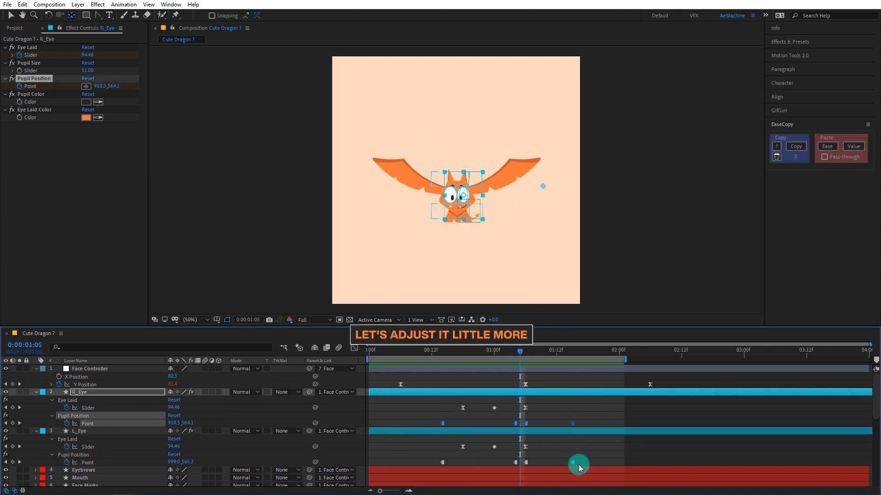
drag(585, 463, 431, 464)
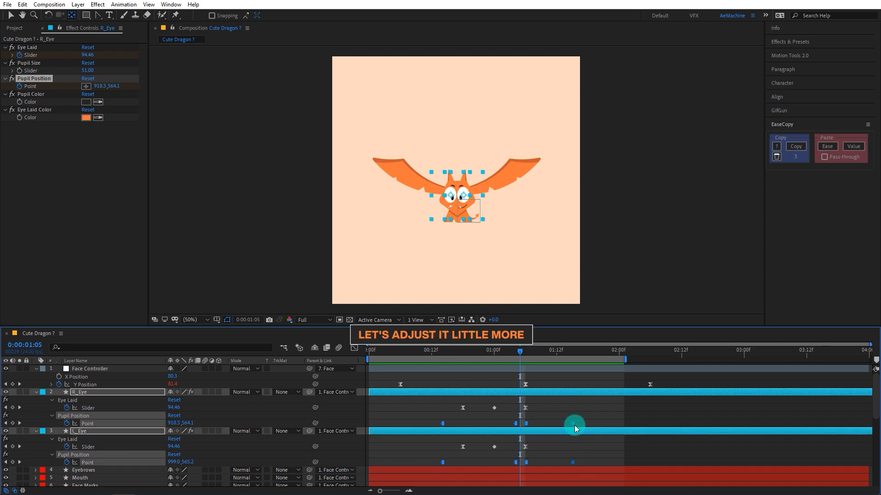
drag(572, 423, 515, 426)
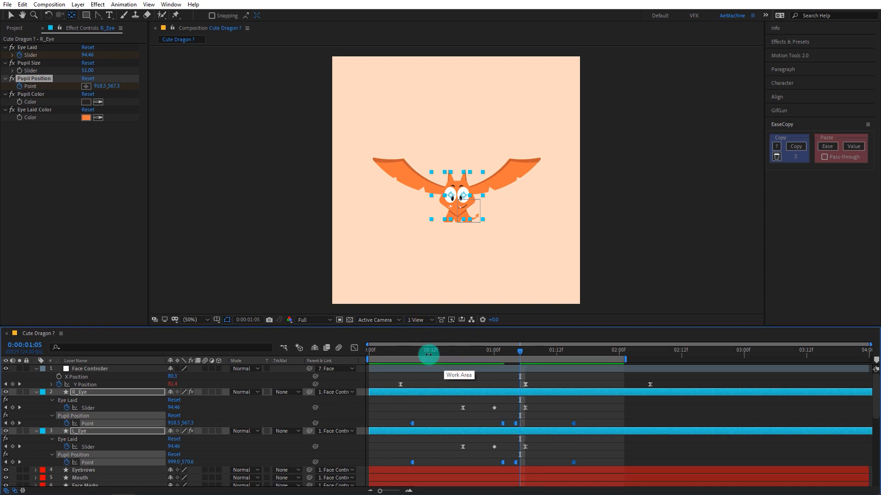
click(395, 355)
key(space)
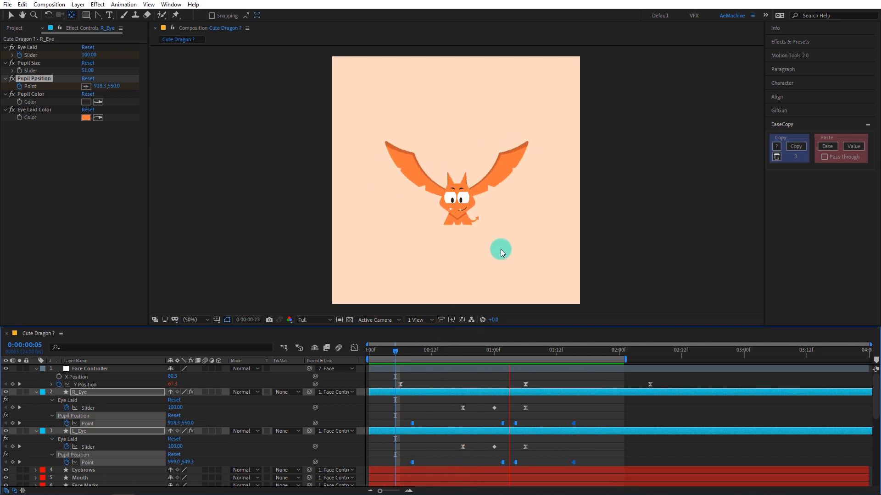
key(space)
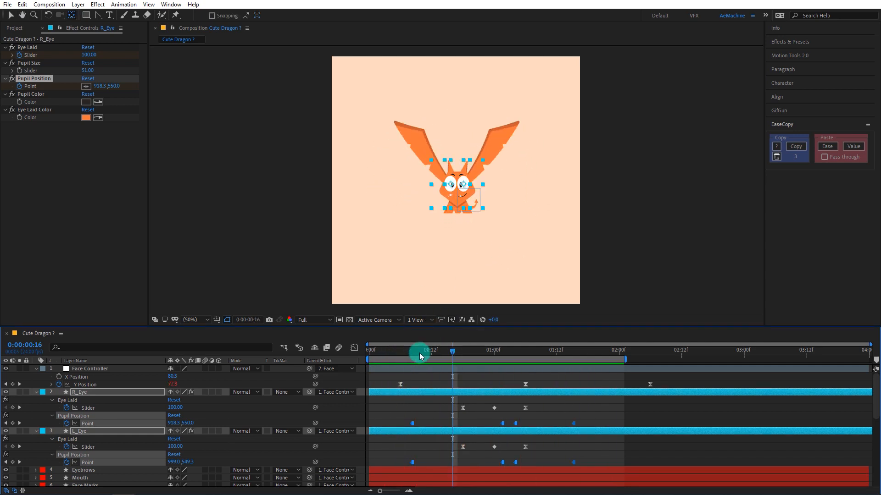
- Return to 0:00:00:00 and collapse the revealed properties of all layers
drag(416, 351, 323, 358)
click(39, 394)
key(ctrl+a)
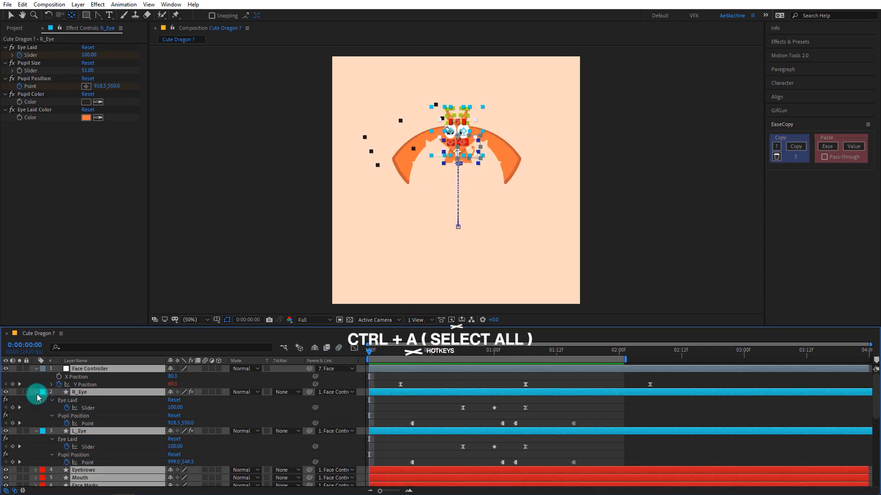
key(u)
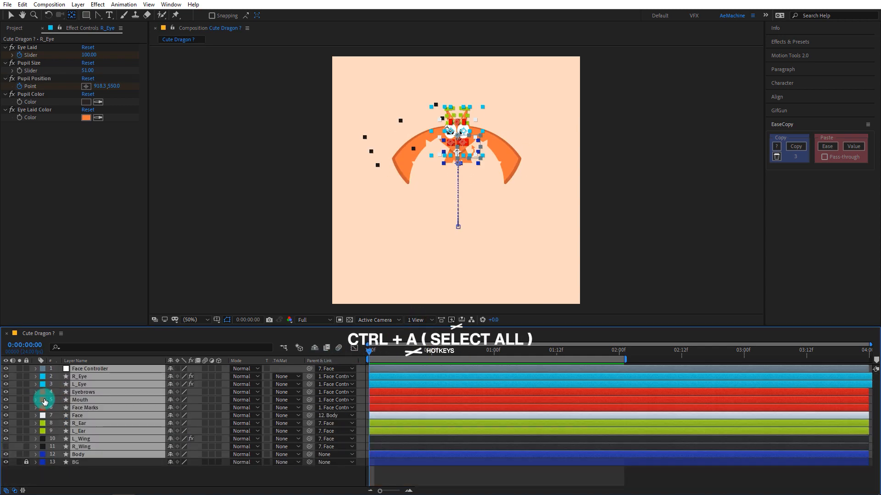
- Add an adjustment layer above all layers and name it Posterize Time
right_click(90, 473)
mouse_move(111, 369)
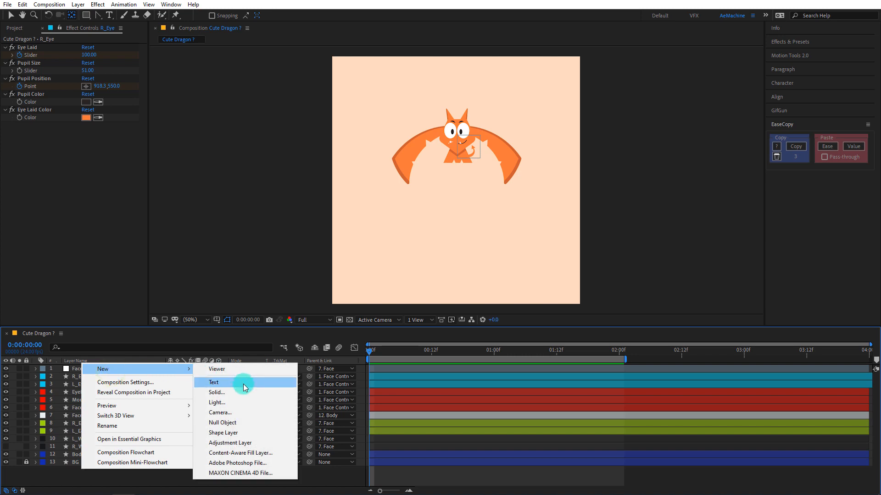
click(230, 443)
key(Return)
text(Posterize Time)
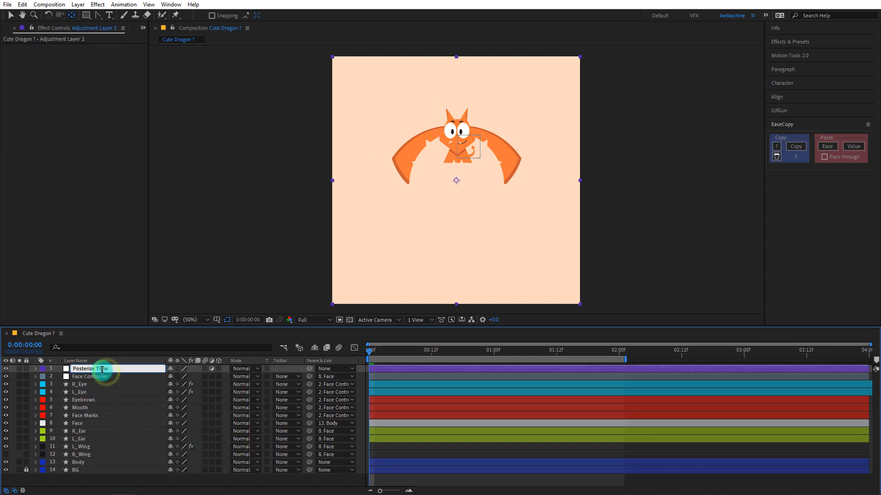
key(Return)
- Apply the Posterize Time effect to the adjustment layer and set its Frame Rate to 12
key(ctrl+space)
text(po)
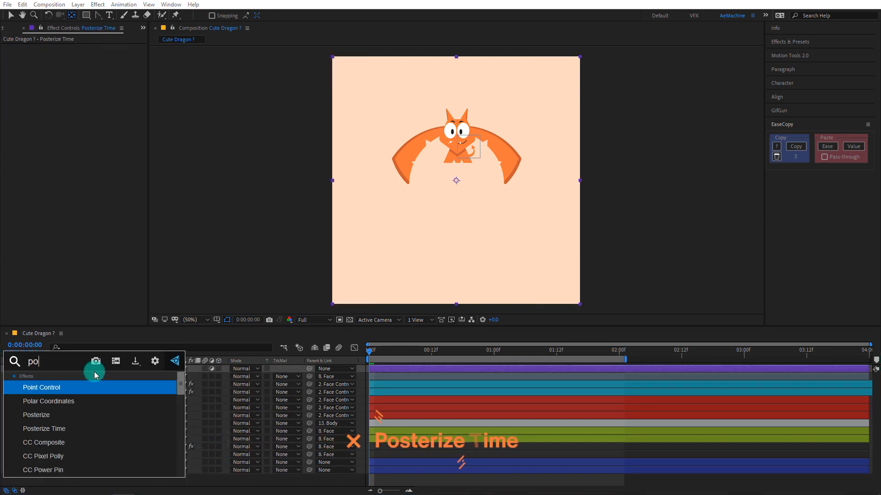
text(st)
key(Down)
key(Return)
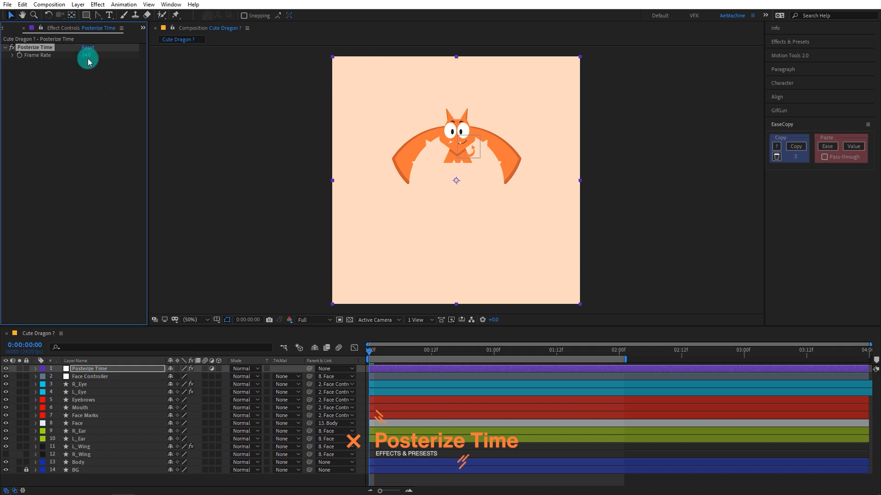
text(12)
key(Return)
- Preview the 12 fps look from the start and hide the Posterize Time layer
key(space)
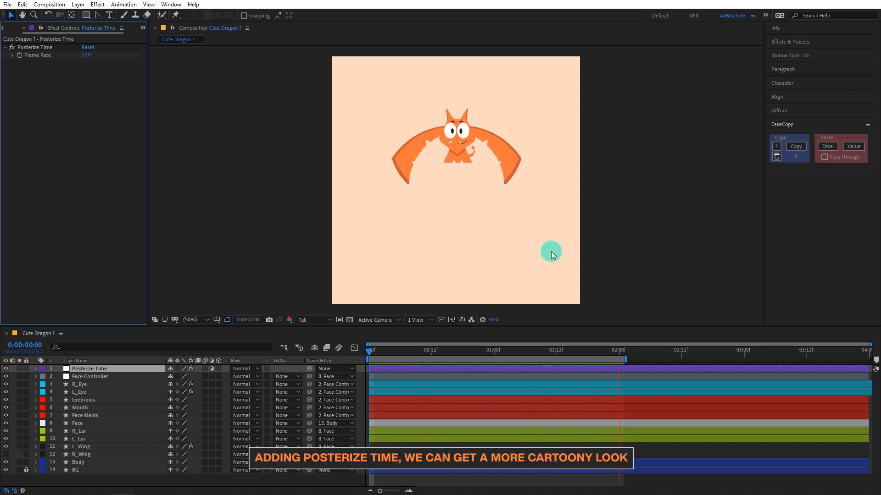
key(space)
drag(412, 351, 328, 358)
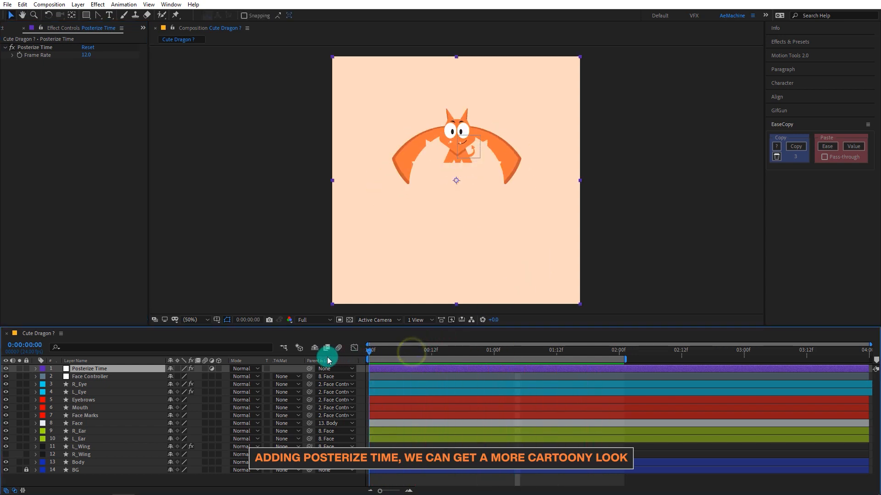
click(6, 370)
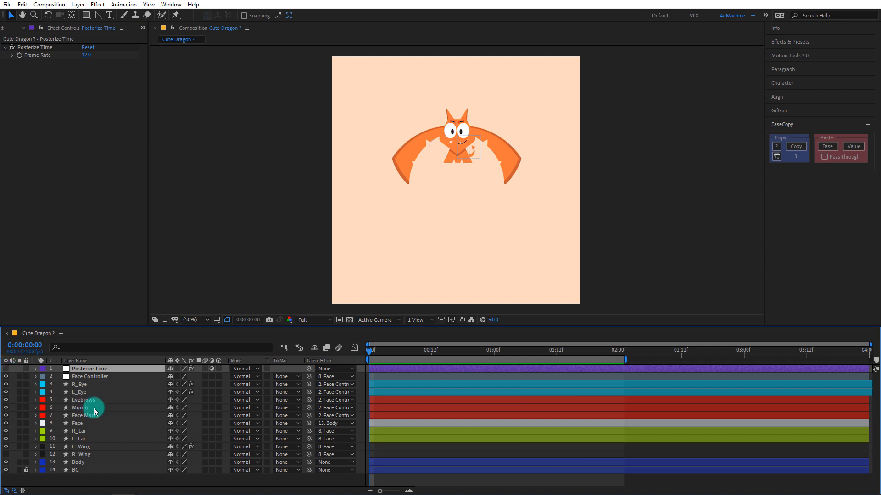
- At 0:00:00:00, enable Scale keyframing on the Body layer and stretch it with unlinked values of 90, 110%
click(85, 463)
key(s)
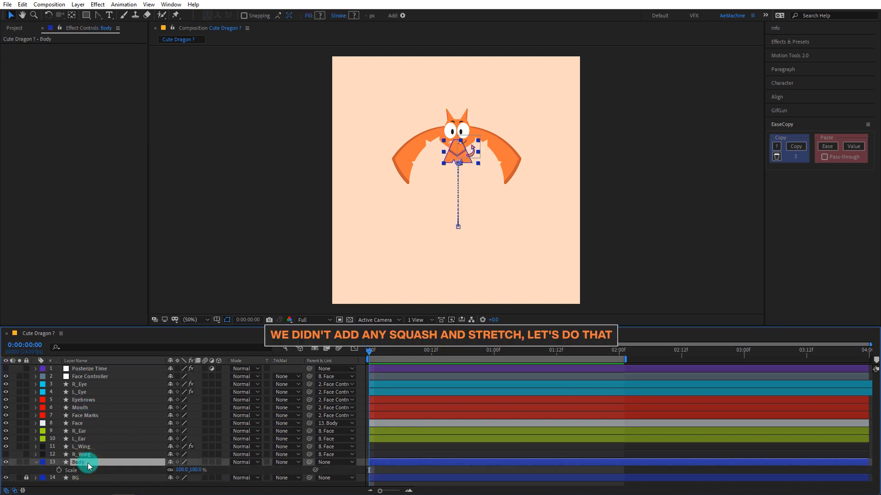
click(64, 472)
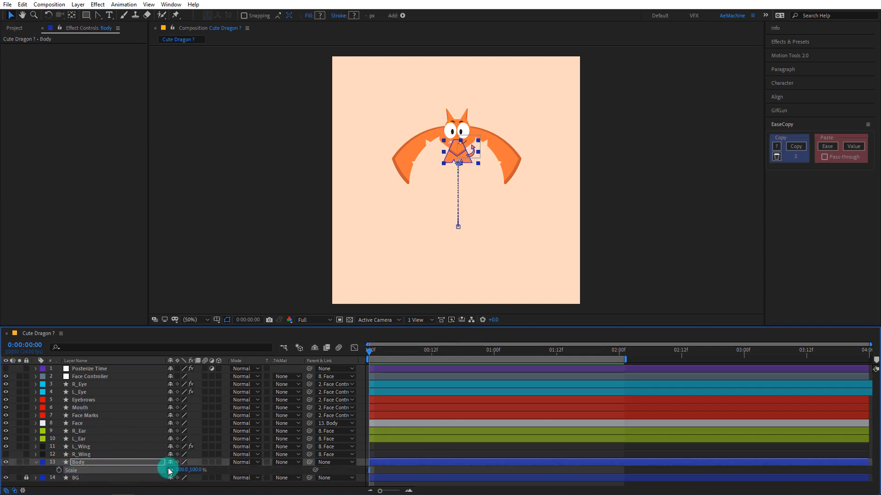
click(59, 471)
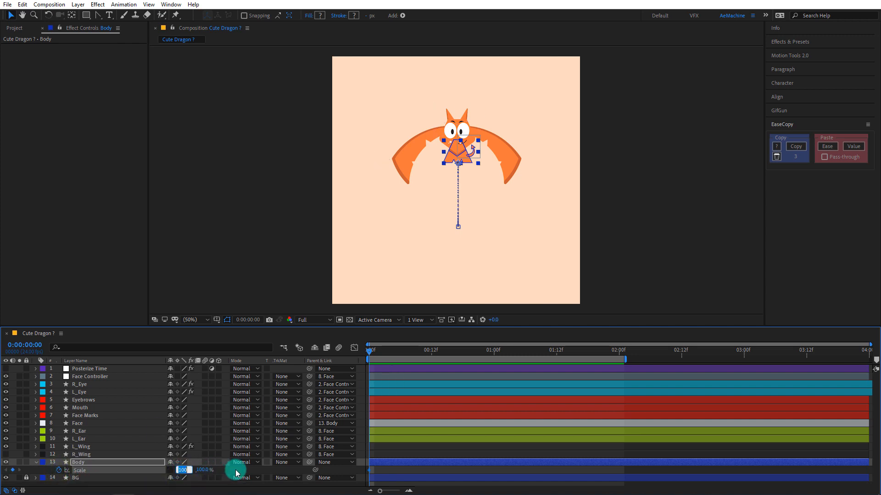
click(183, 471)
text(90)
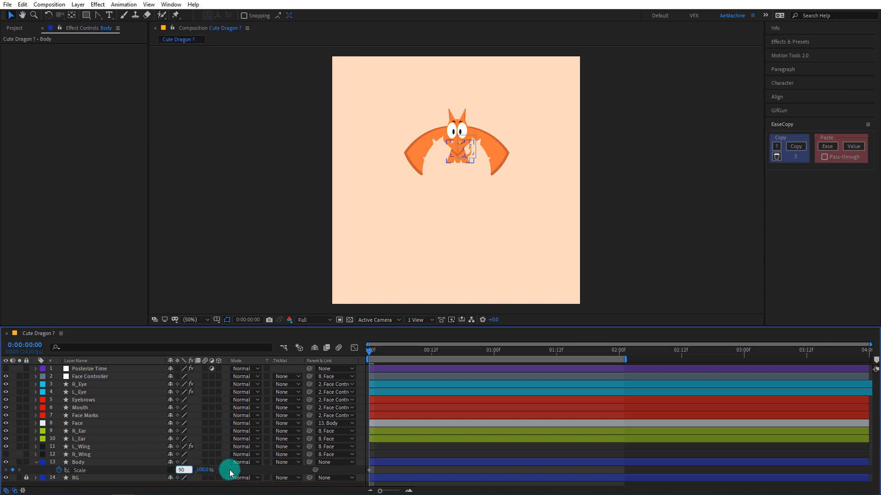
click(230, 471)
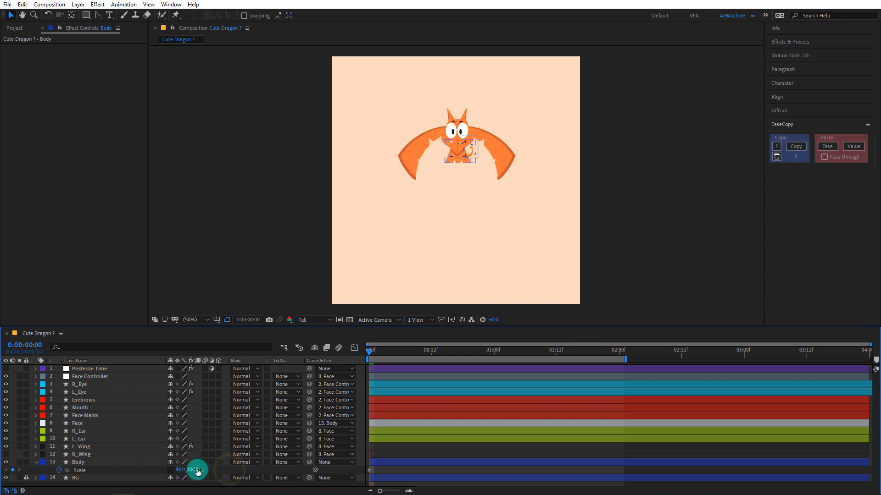
click(220, 472)
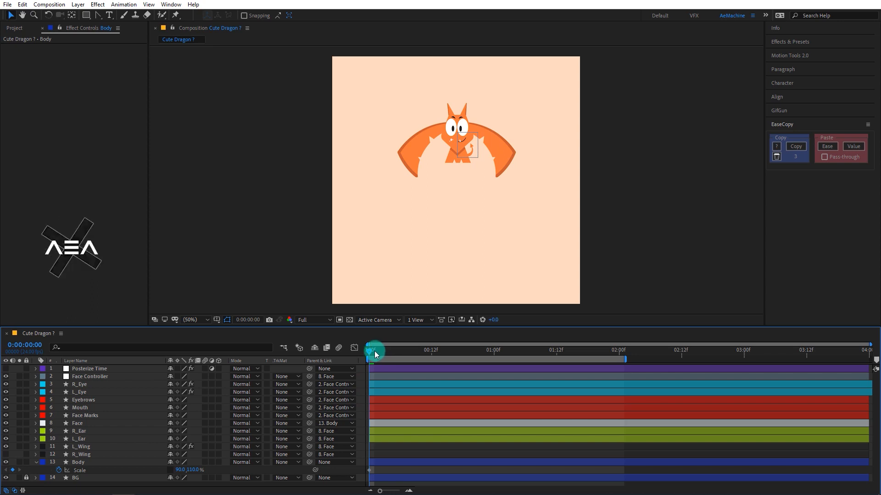
- Set the Body's Scale to 110, 90% at 0:00:01:00 and paste a copy of its first Scale keyframe at 0:00:02:00
drag(374, 351, 493, 379)
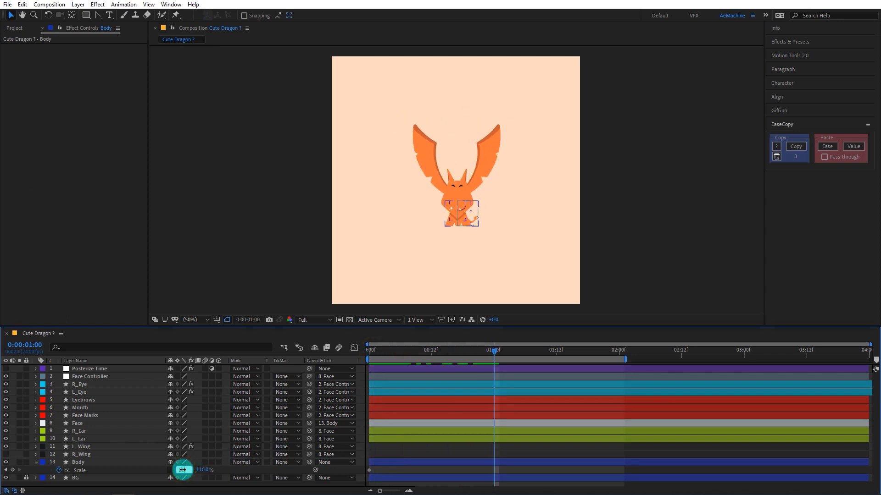
click(229, 473)
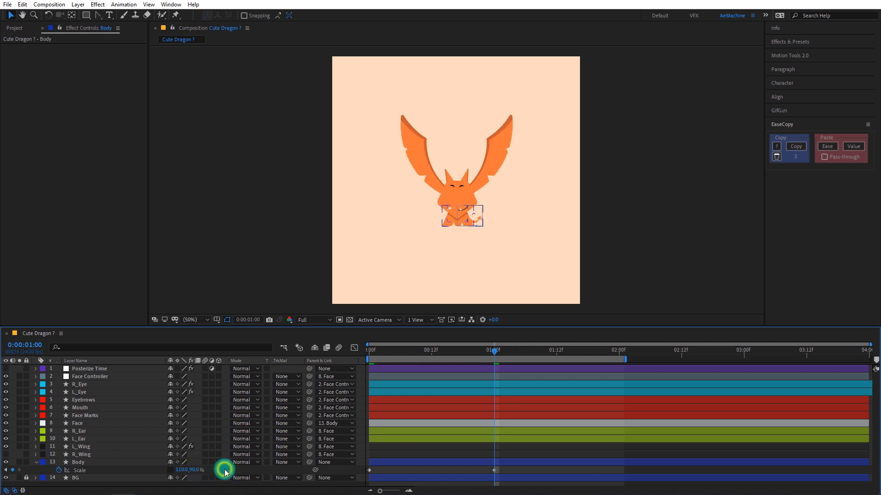
drag(497, 353, 614, 376)
click(374, 472)
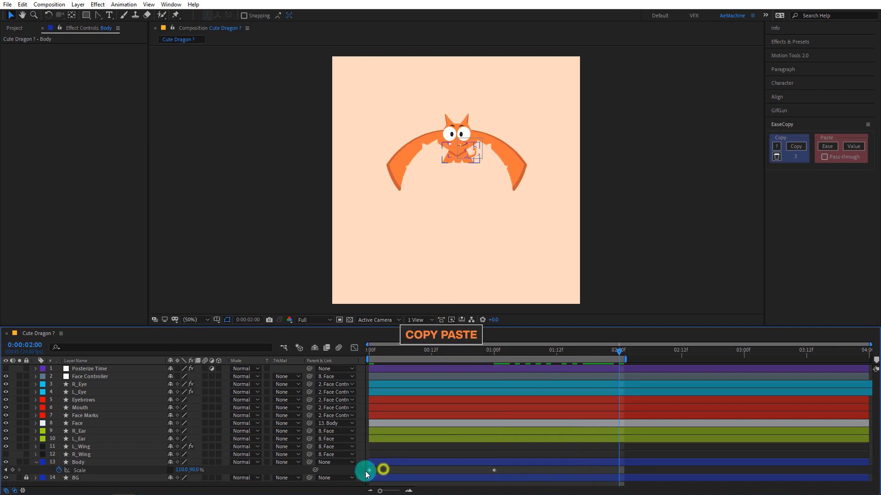
click(367, 471)
key(ctrl+c)
key(ctrl+v)
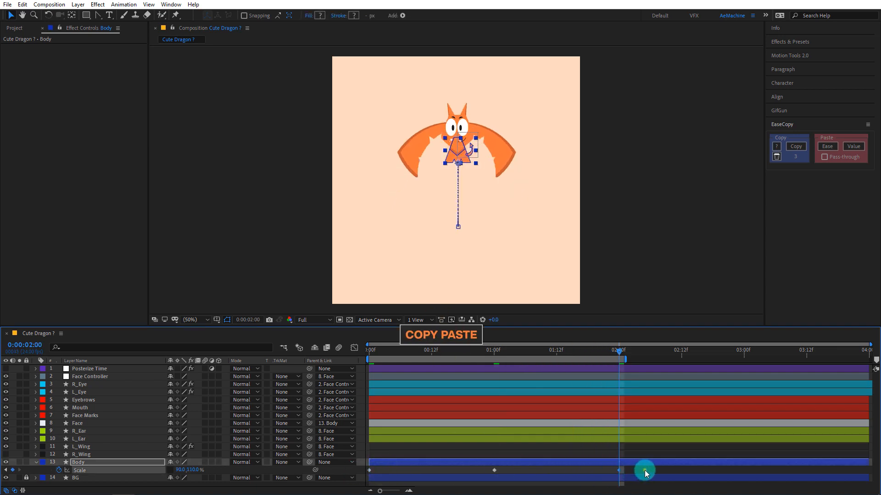
- Paste the copied ease onto all three Body Scale keyframes and add a loopIn() expression to Scale
drag(645, 474, 356, 468)
click(831, 147)
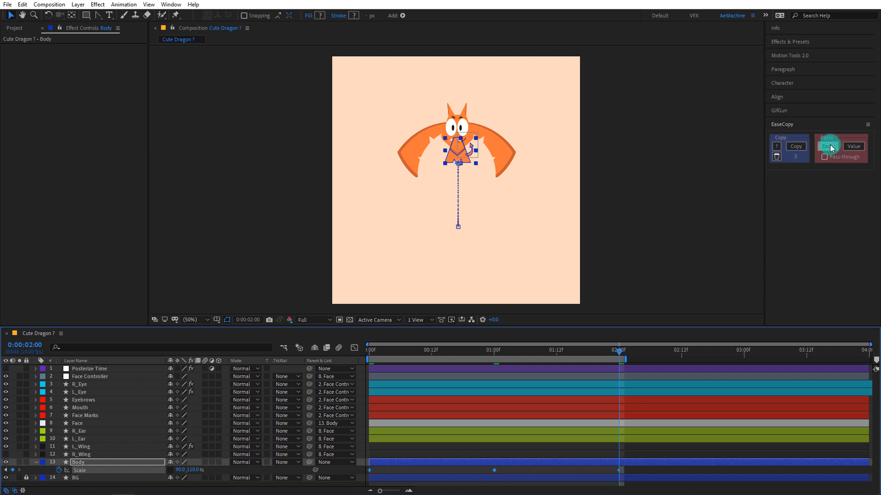
alt+click(59, 470)
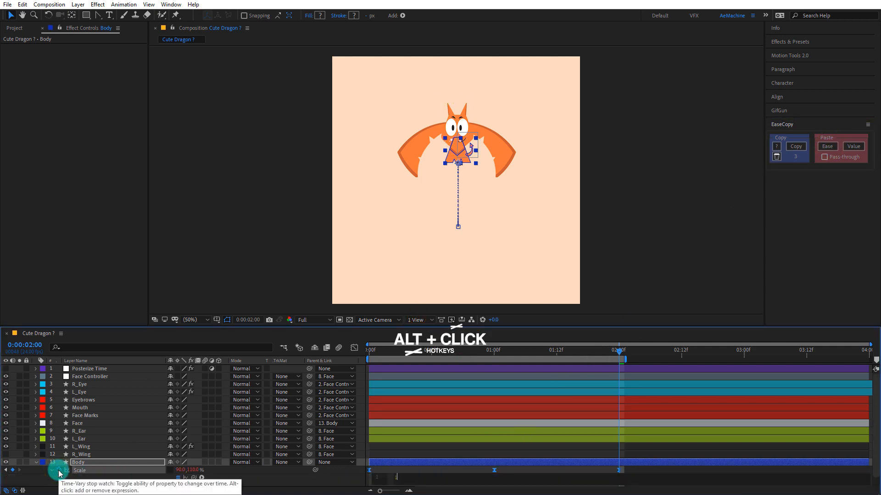
text(loopIn())
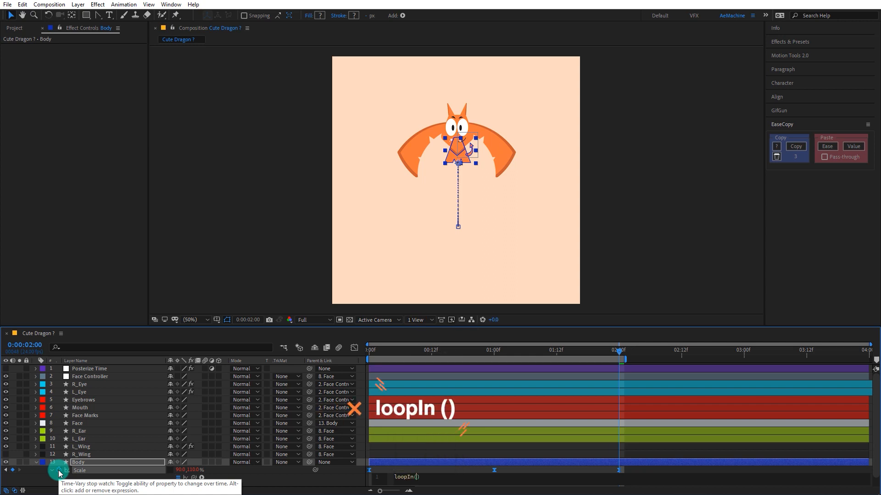
click(43, 469)
click(92, 472)
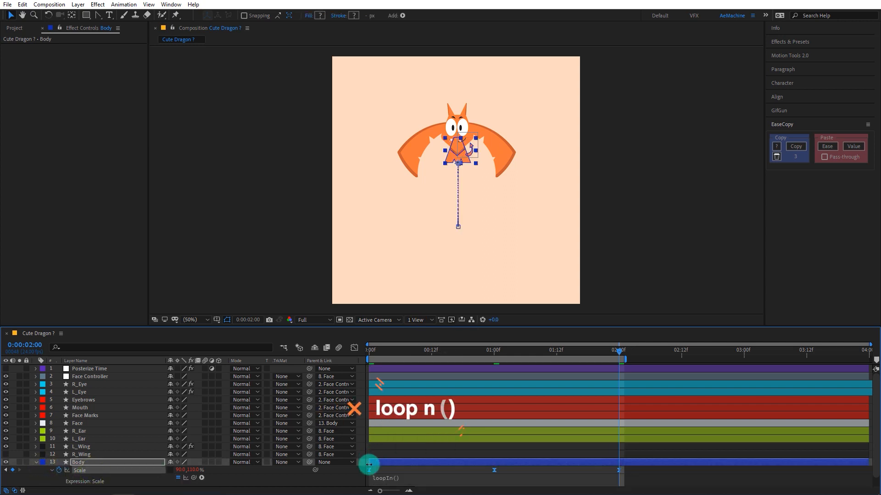
- Shift the Body's Scale keyframes about 5 frames later and preview the offset squash and stretch
drag(393, 477, 398, 478)
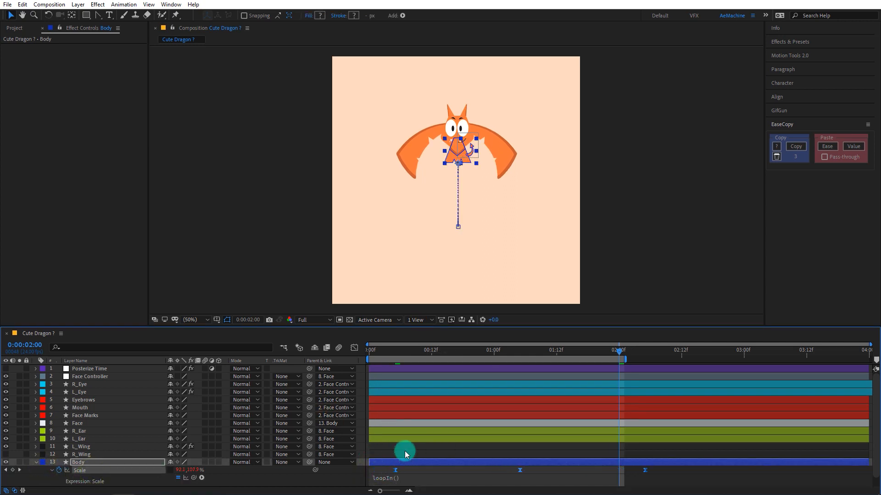
key(space)
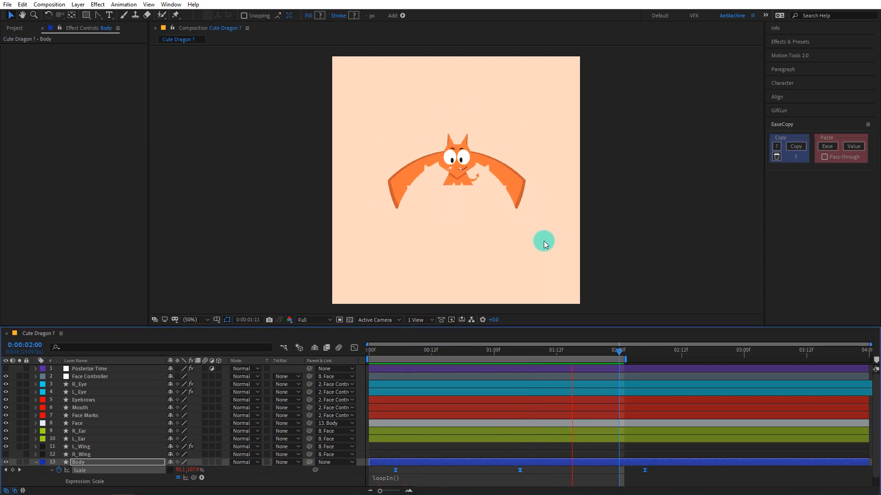
drag(418, 357, 319, 361)
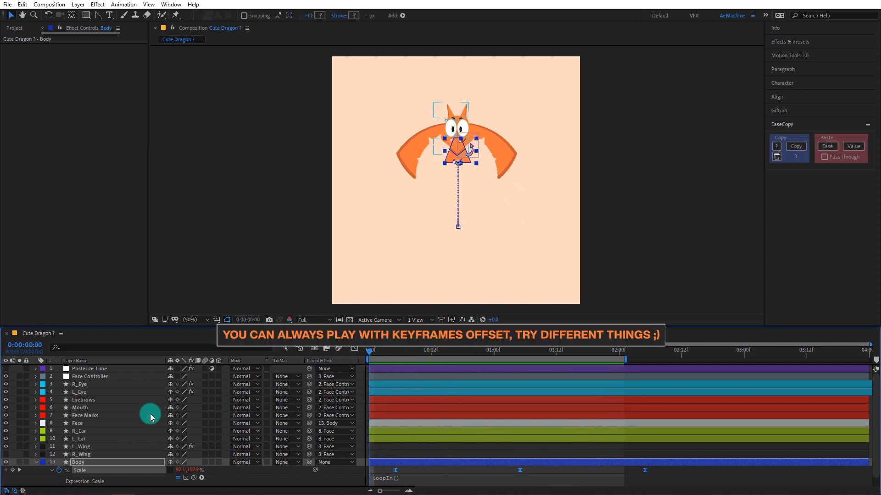
- Collapse the Body layer's properties and make the Posterize Time layer visible again
click(35, 463)
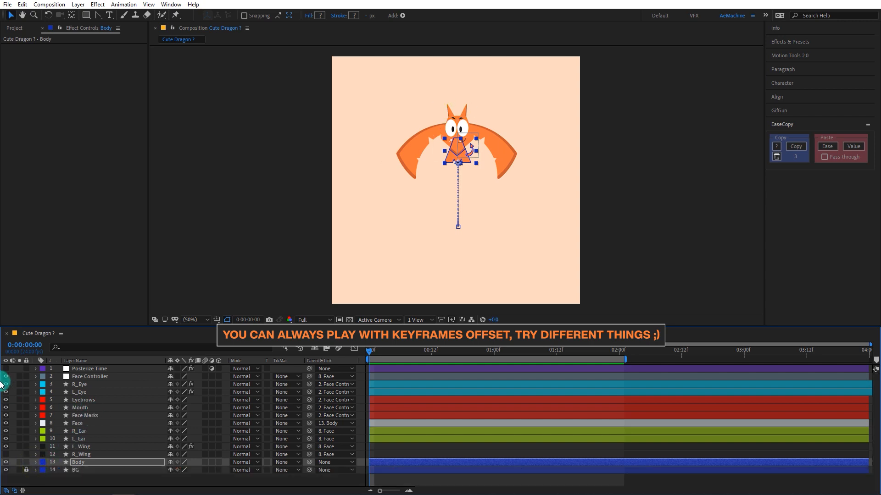
click(143, 482)
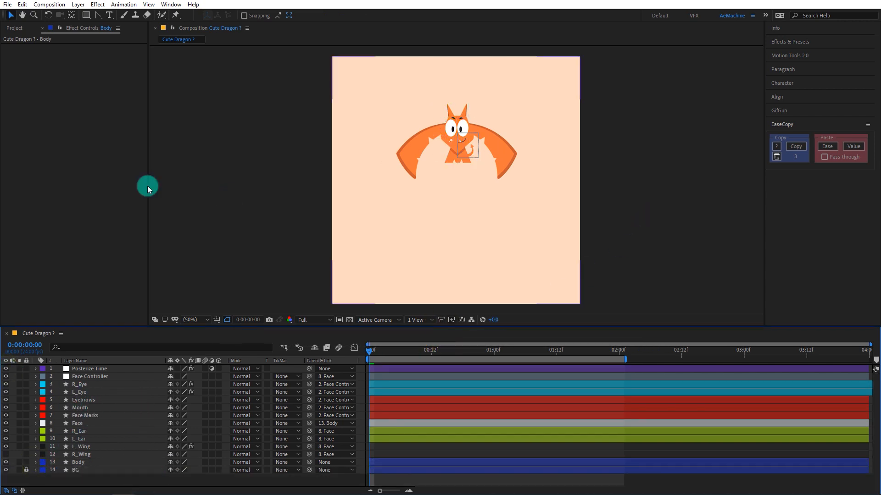
click(14, 28)
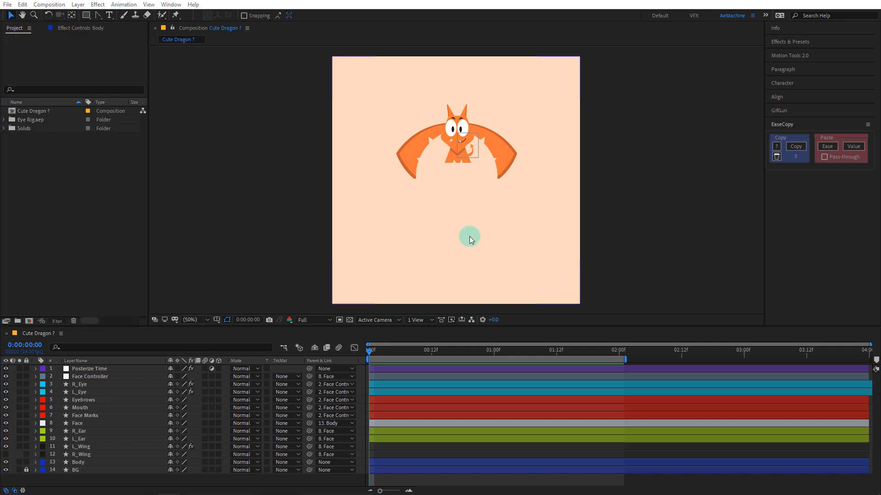
- At 0:00:00:00, enable Path keyframing in Group 1 and Group 2 of the Mouth layer and show only its keyframed properties
click(79, 408)
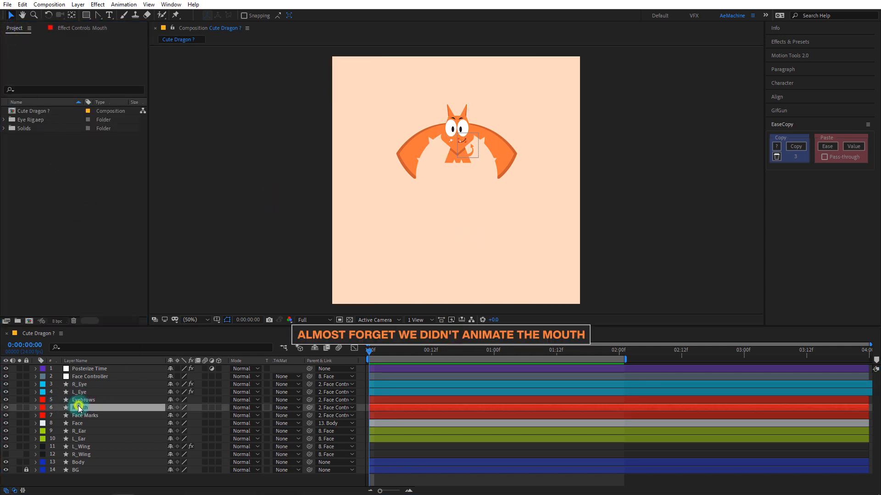
click(36, 407)
scroll(414, 177, up, 1)
drag(501, 203, 507, 241)
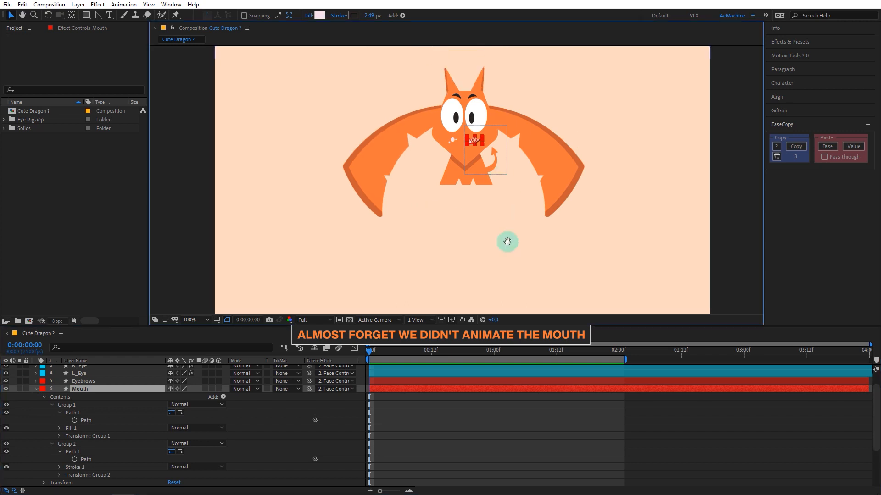
scroll(476, 251, up, 2)
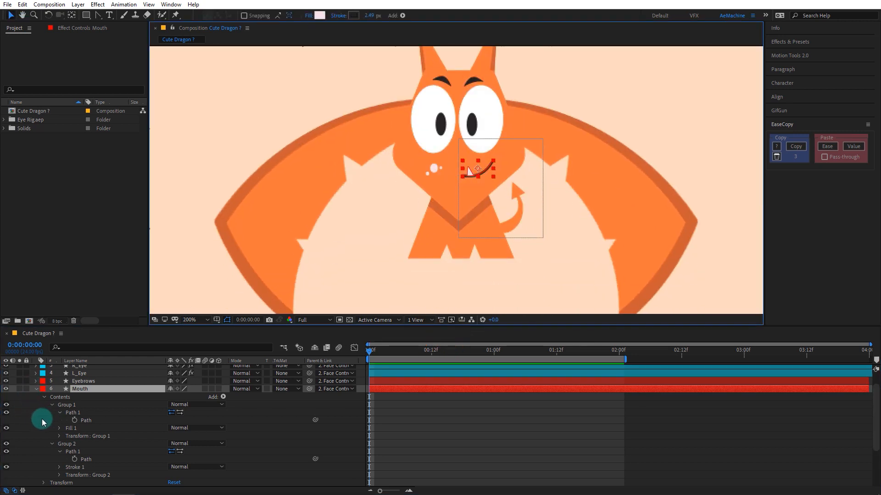
click(73, 407)
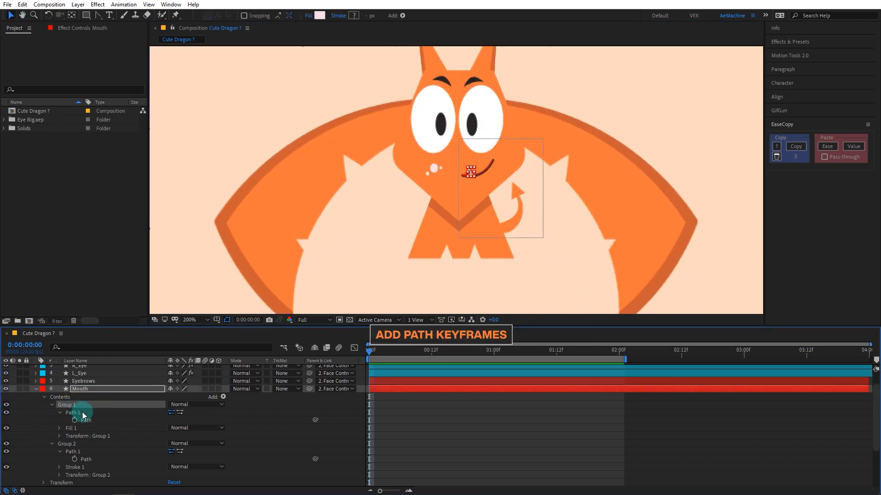
click(75, 420)
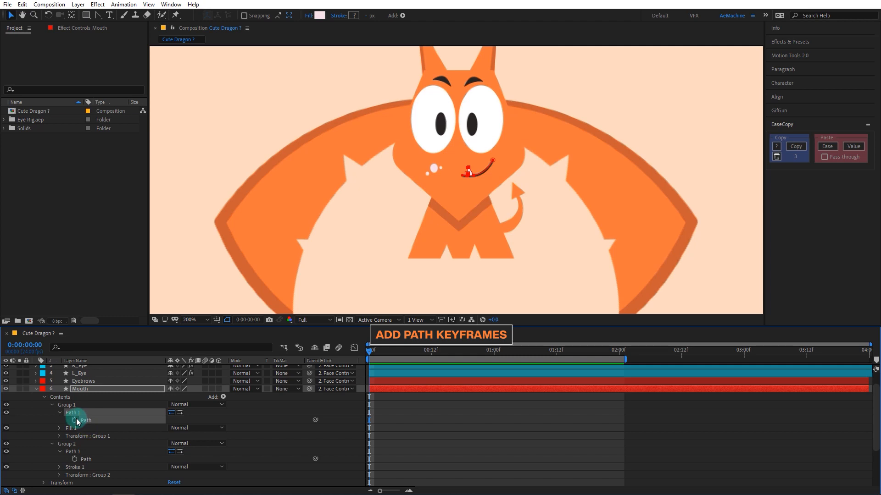
click(74, 460)
click(69, 444)
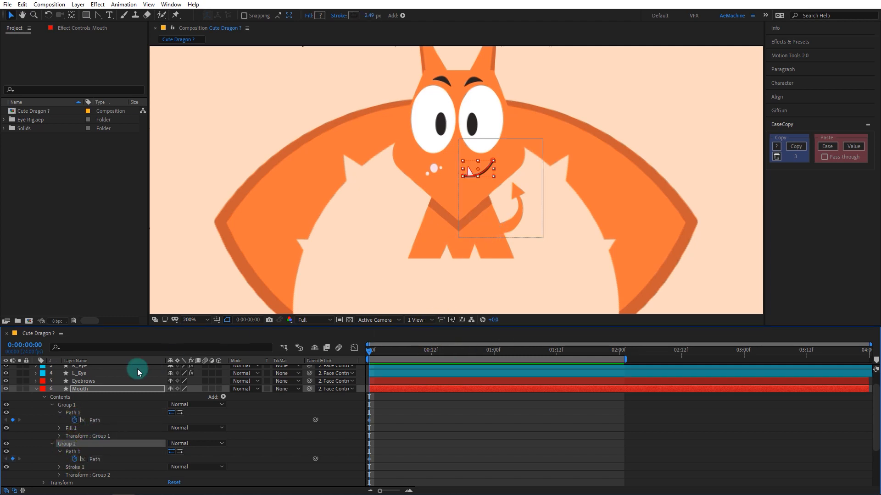
click(79, 389)
key(u)
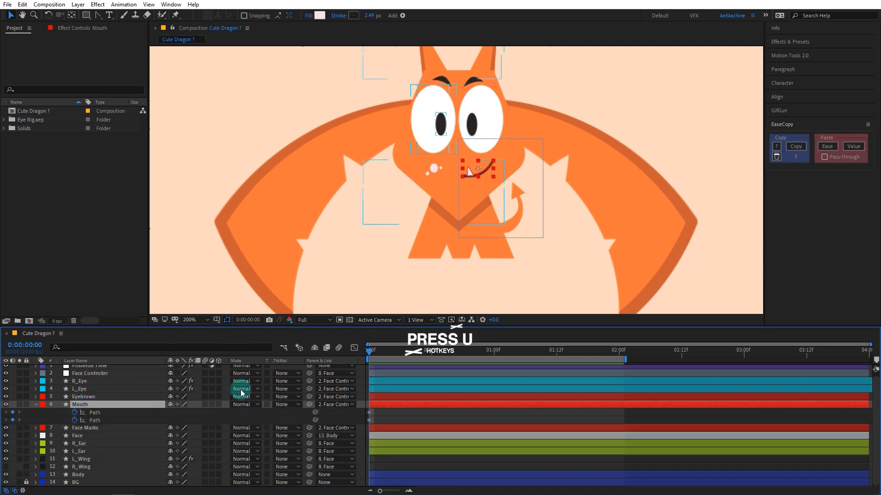
- At 0:00:01:00, shorten the mouth line by moving its outer end inward beside the tooth and flatten its curve
drag(371, 360, 495, 368)
drag(482, 299, 475, 214)
drag(463, 256, 460, 175)
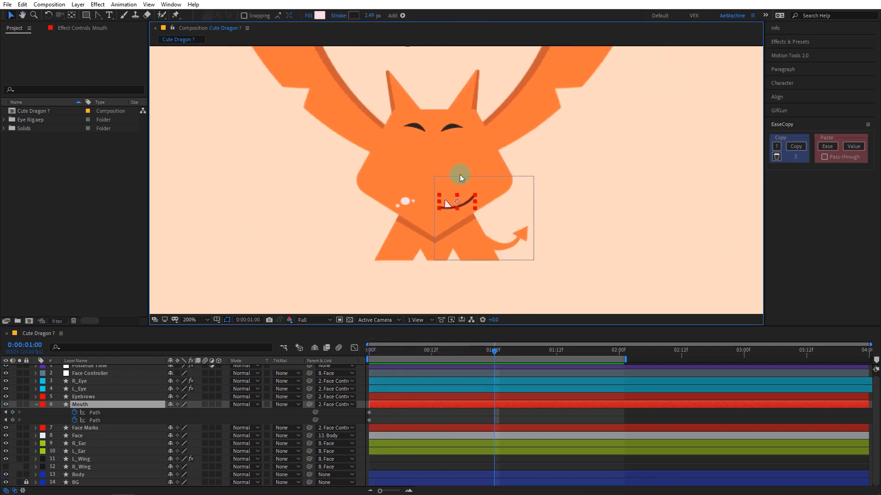
scroll(448, 224, up, 1)
scroll(449, 221, down, 2)
click(94, 412)
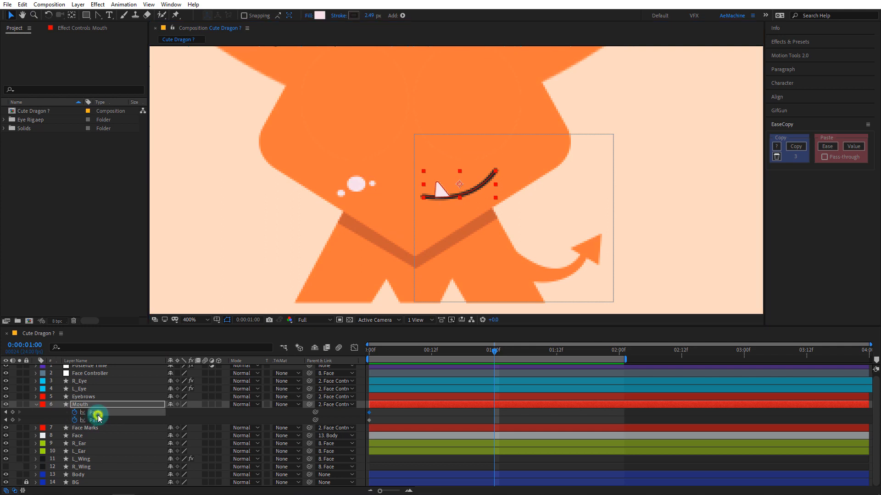
scroll(448, 235, up, 1)
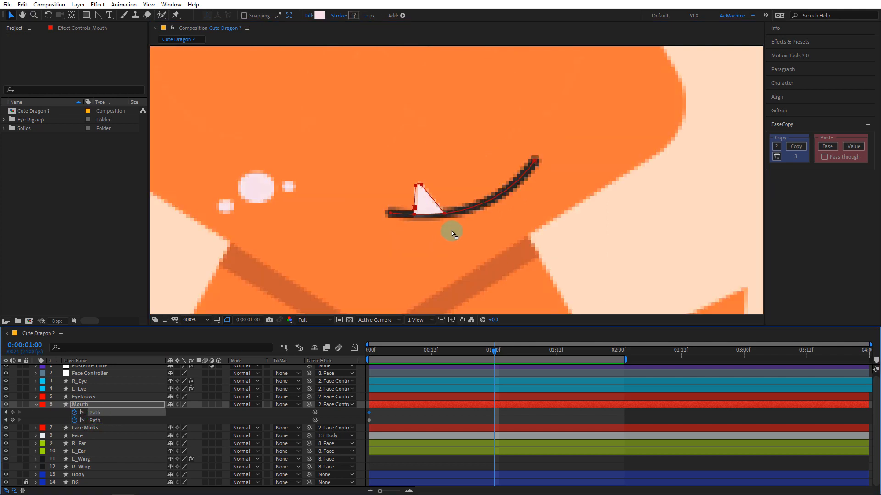
click(97, 422)
drag(529, 169, 471, 194)
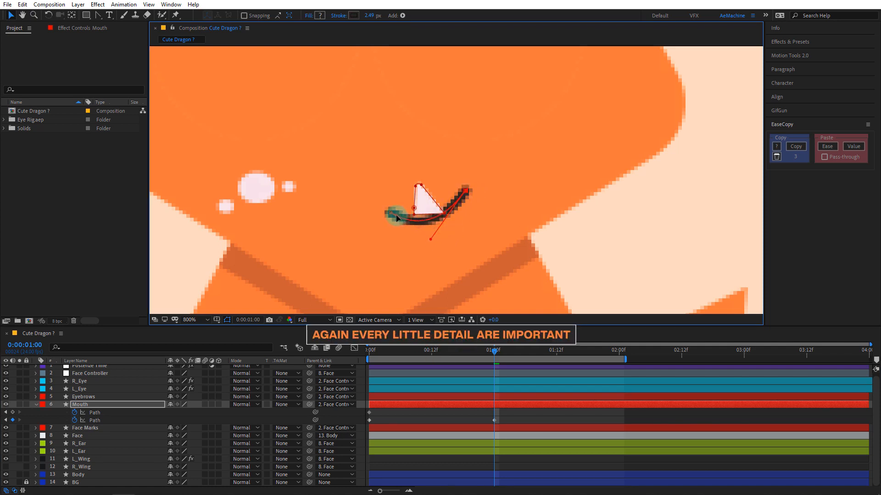
drag(431, 239, 439, 230)
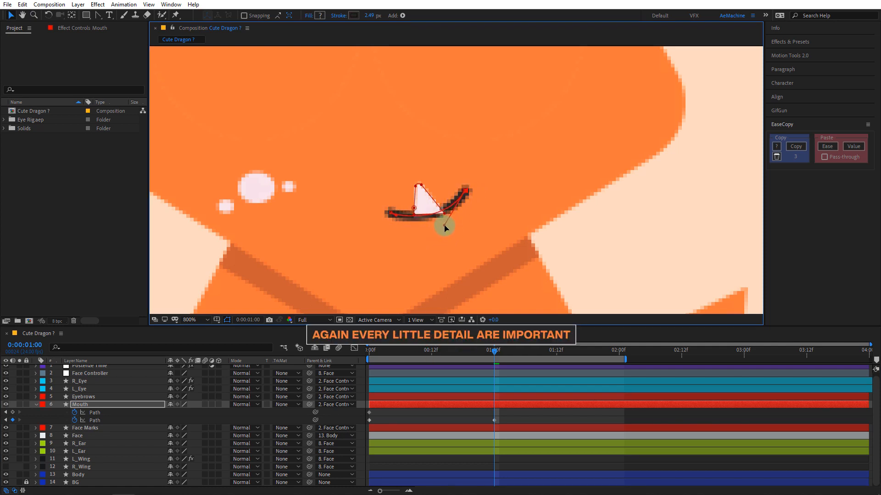
drag(457, 198, 454, 199)
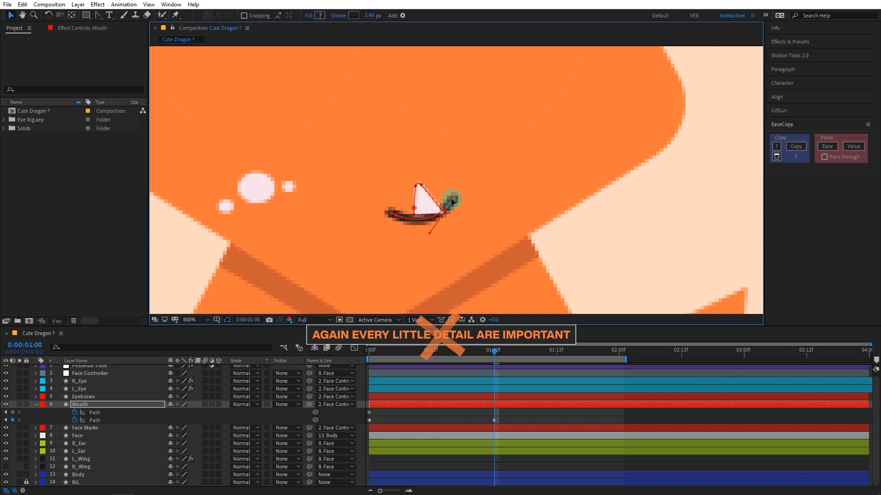
drag(430, 234, 434, 224)
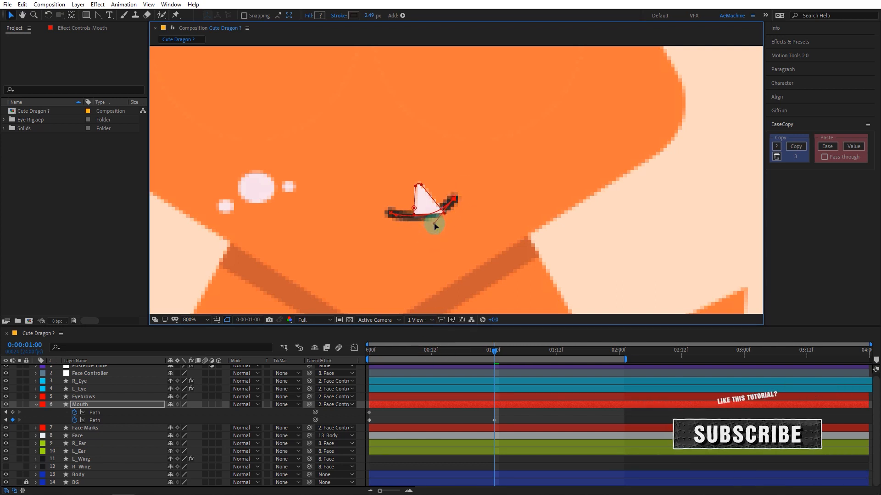
- At 0:00:01:00, scale the tooth path down to suit the shorter mouth line, undoing the excessive shrink
click(99, 414)
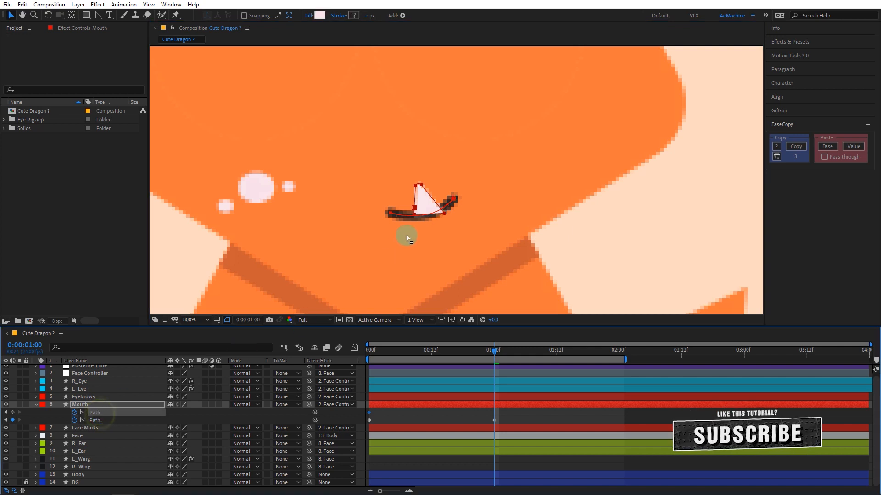
double_click(433, 202)
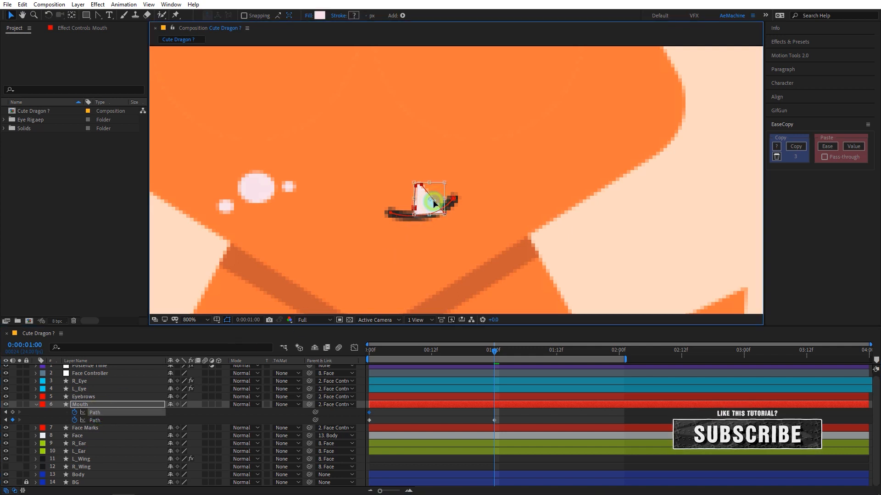
drag(444, 185, 427, 205)
key(period)
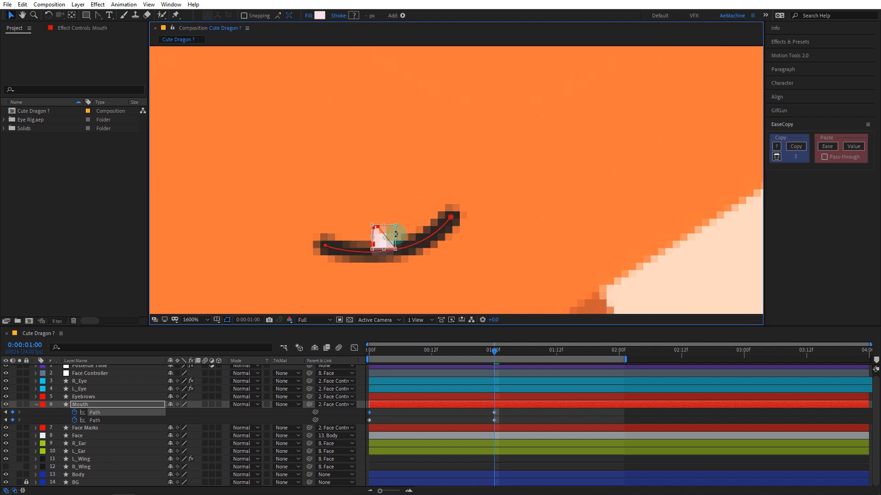
key(ctrl+z)
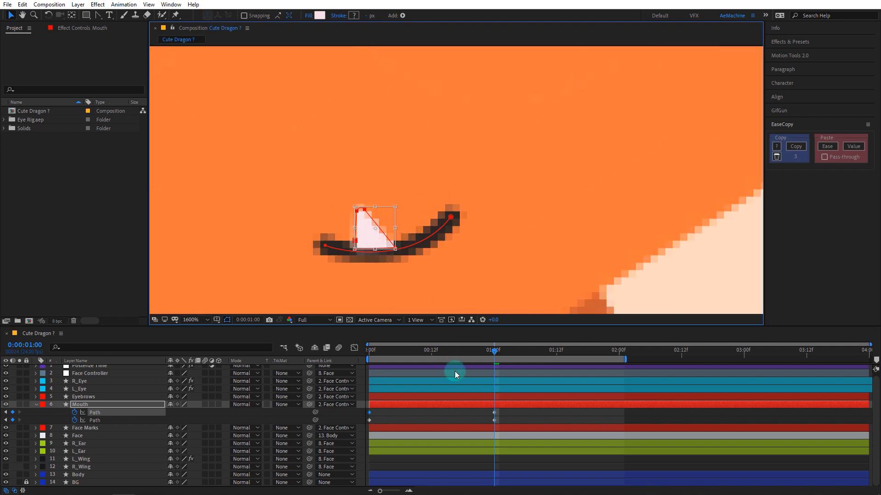
- Paste the first keyframes of both Mouth paths at 0:00:02:00 and apply the copied ease to all their keyframes
drag(497, 353, 582, 356)
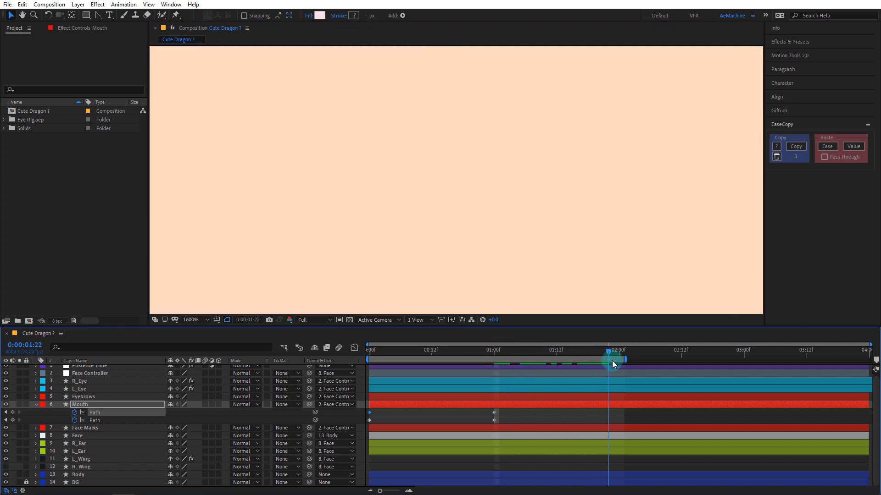
scroll(420, 201, down, 2)
drag(440, 185, 430, 238)
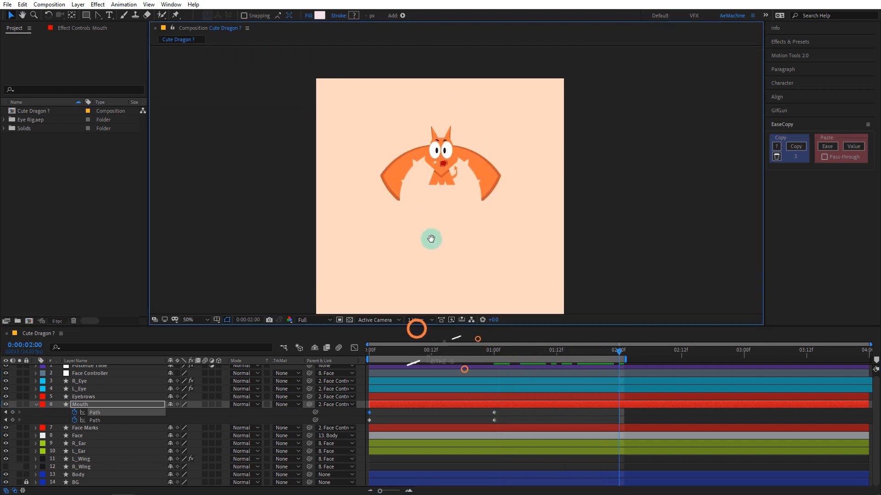
scroll(431, 182, up, 1)
drag(378, 415, 358, 426)
drag(640, 410, 321, 430)
click(827, 146)
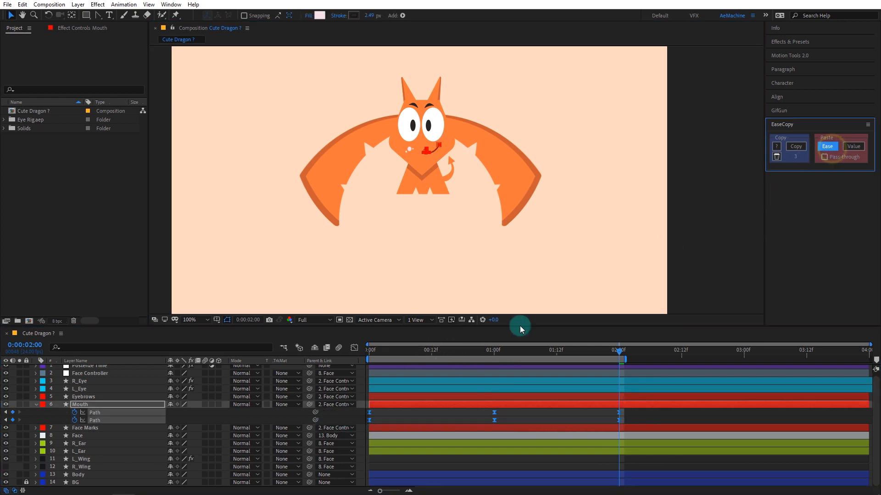
- Collapse the Mouth layer, fit the whole composition in view and preview the finished animation from the start
drag(387, 351, 334, 354)
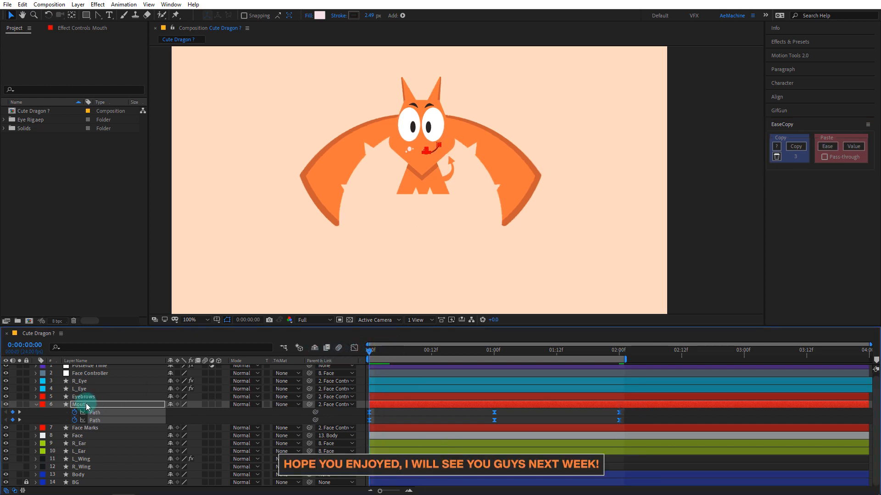
click(34, 405)
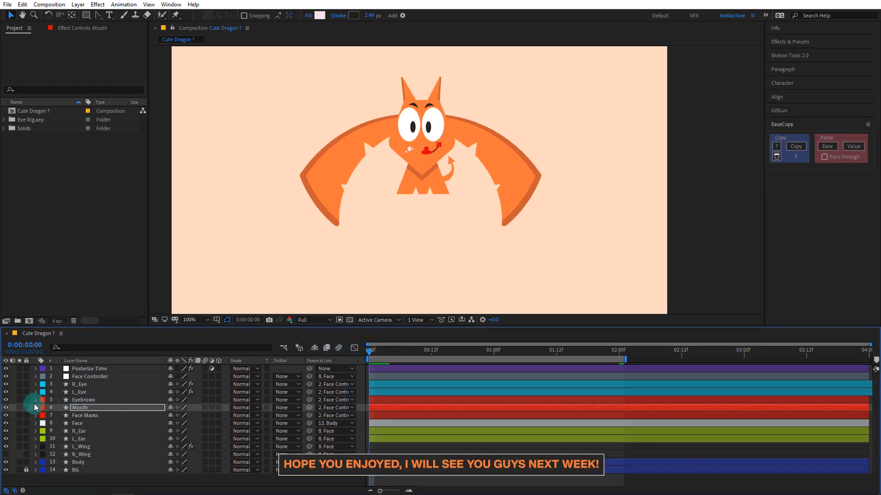
click(78, 476)
click(443, 219)
key(shift+slash)
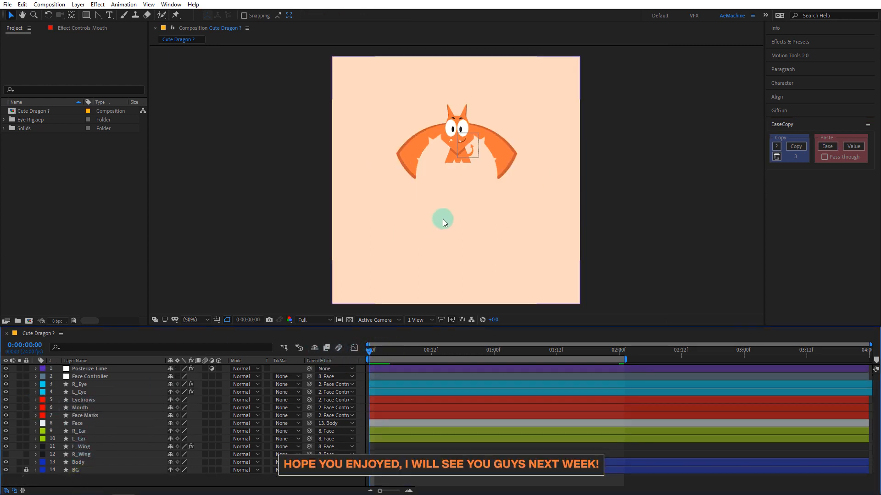
click(77, 184)
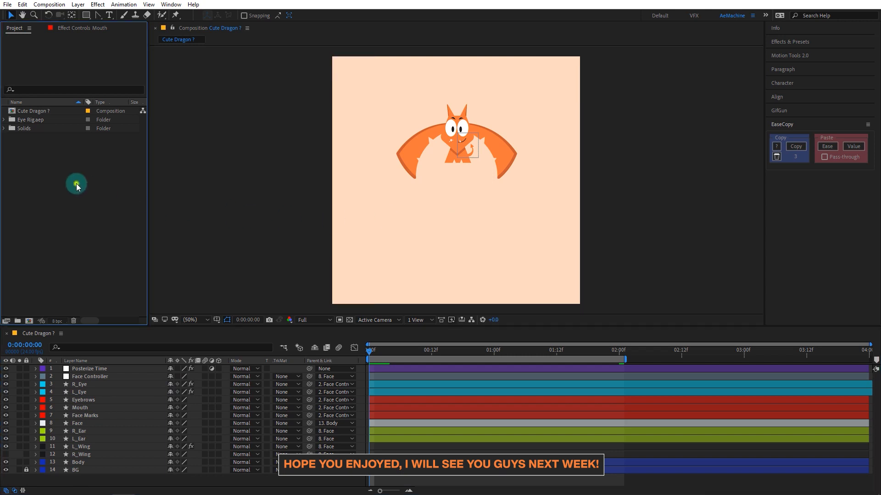
click(657, 167)
key(space)
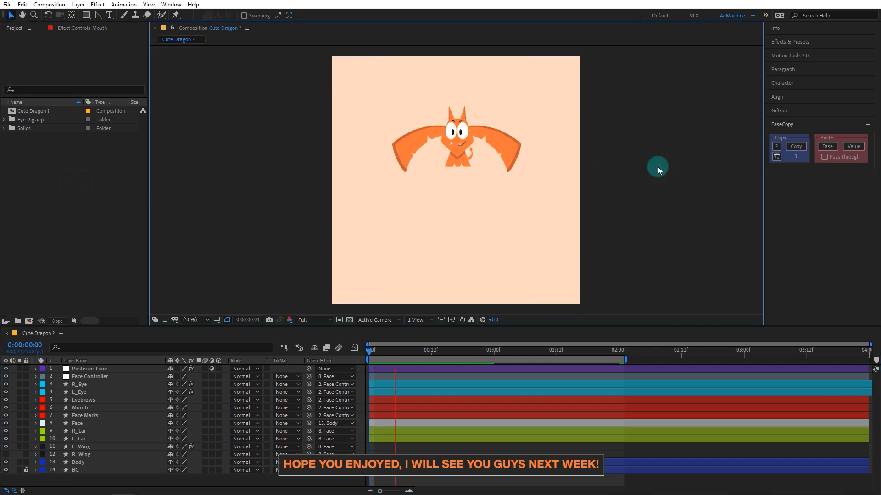